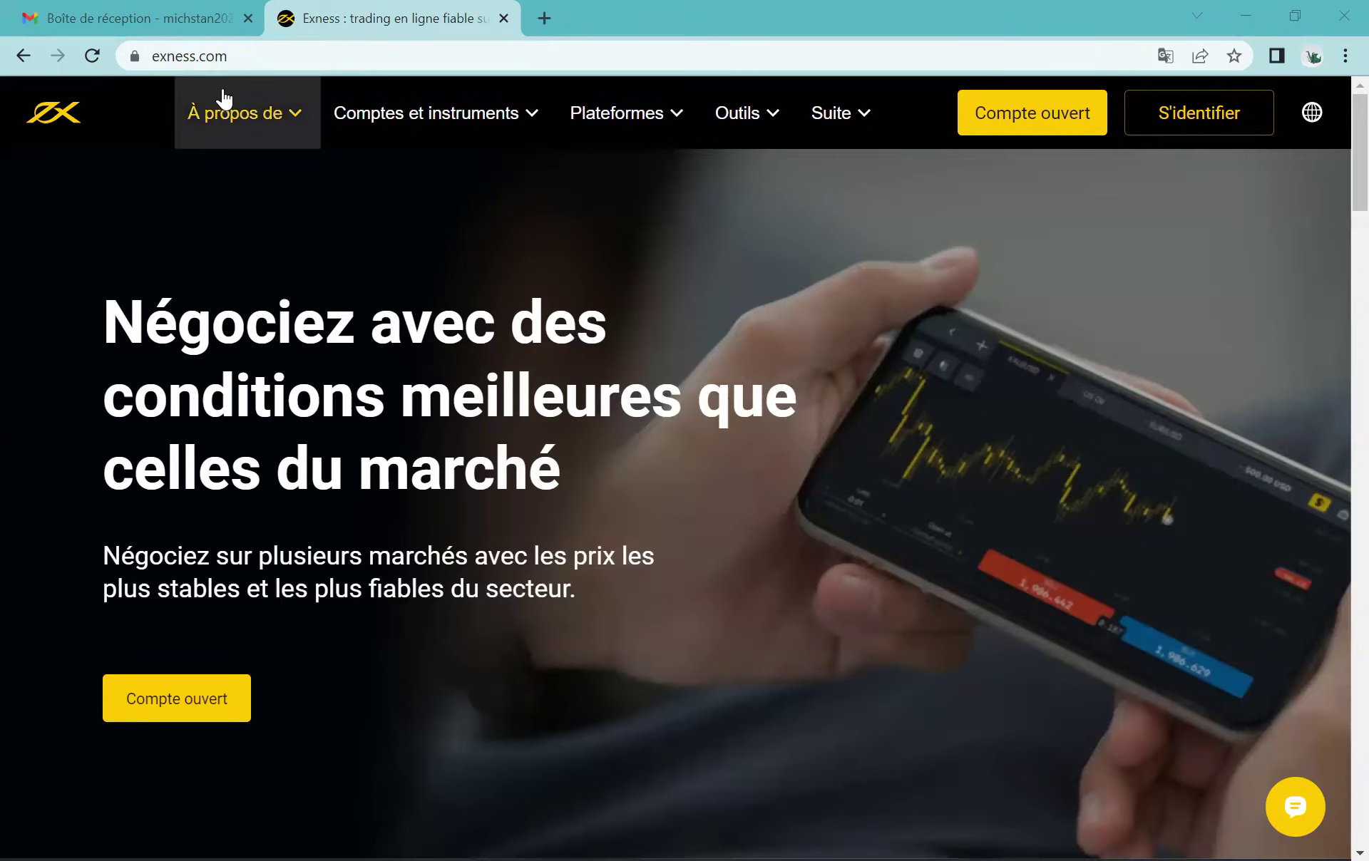
Step: Open the Exness Sign Up form in a new tab via the yellow 'Compte ouvert' header button
{"action": "left_click_drag", "start_coordinate": [243, 63], "coordinate": [241, 57]}
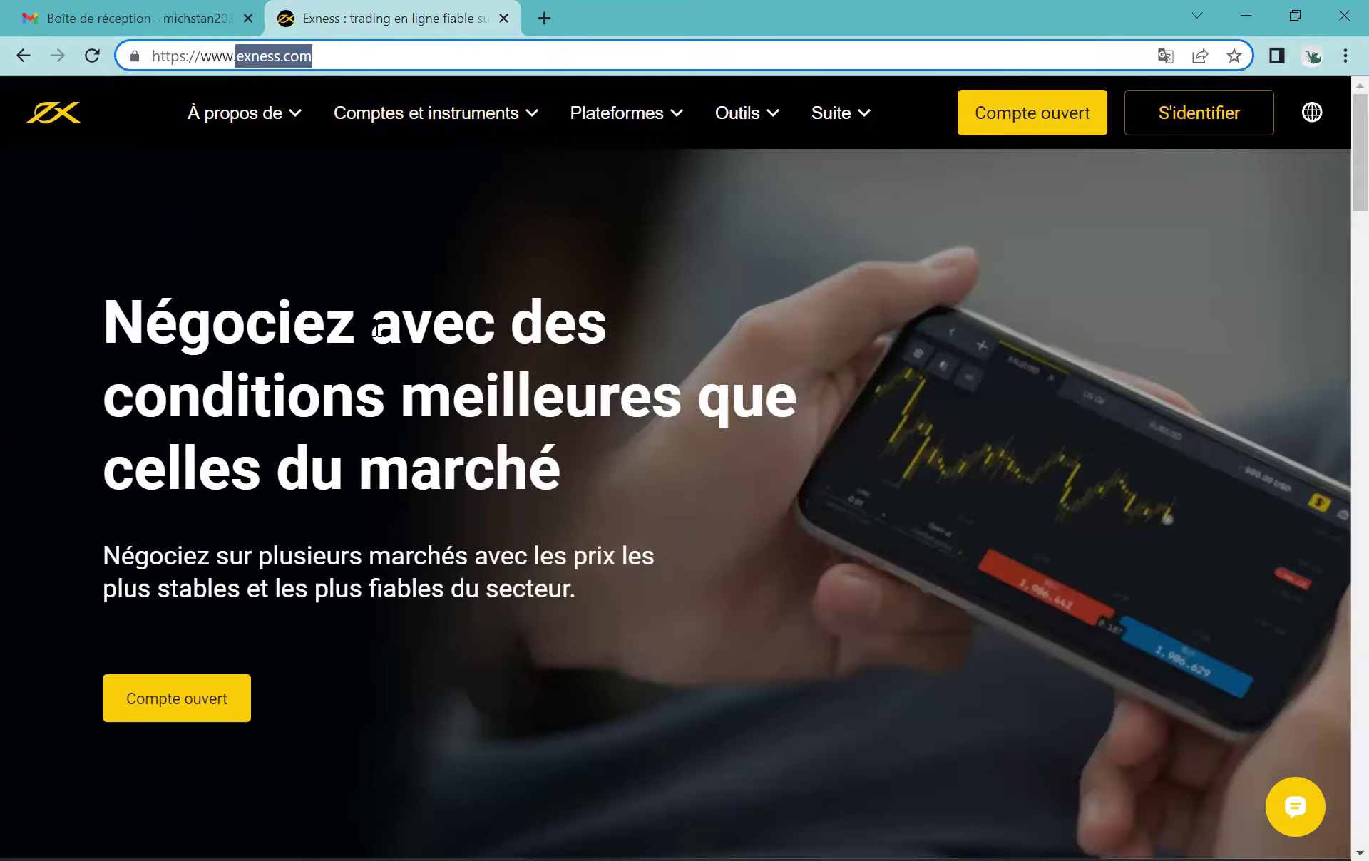
{"action": "left_click", "coordinate": [628, 324]}
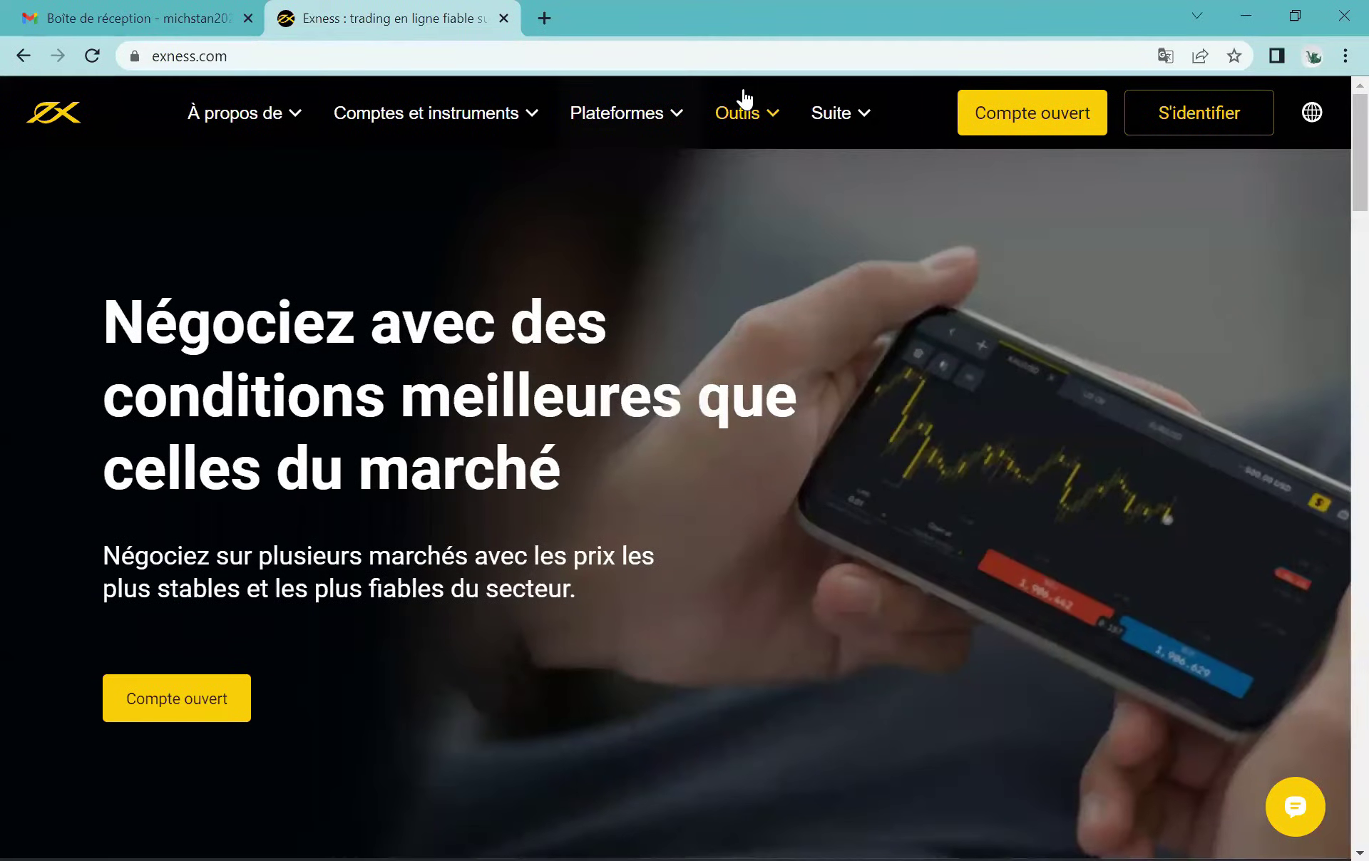
{"action": "left_click_drag", "start_coordinate": [1048, 77], "coordinate": [1082, 147]}
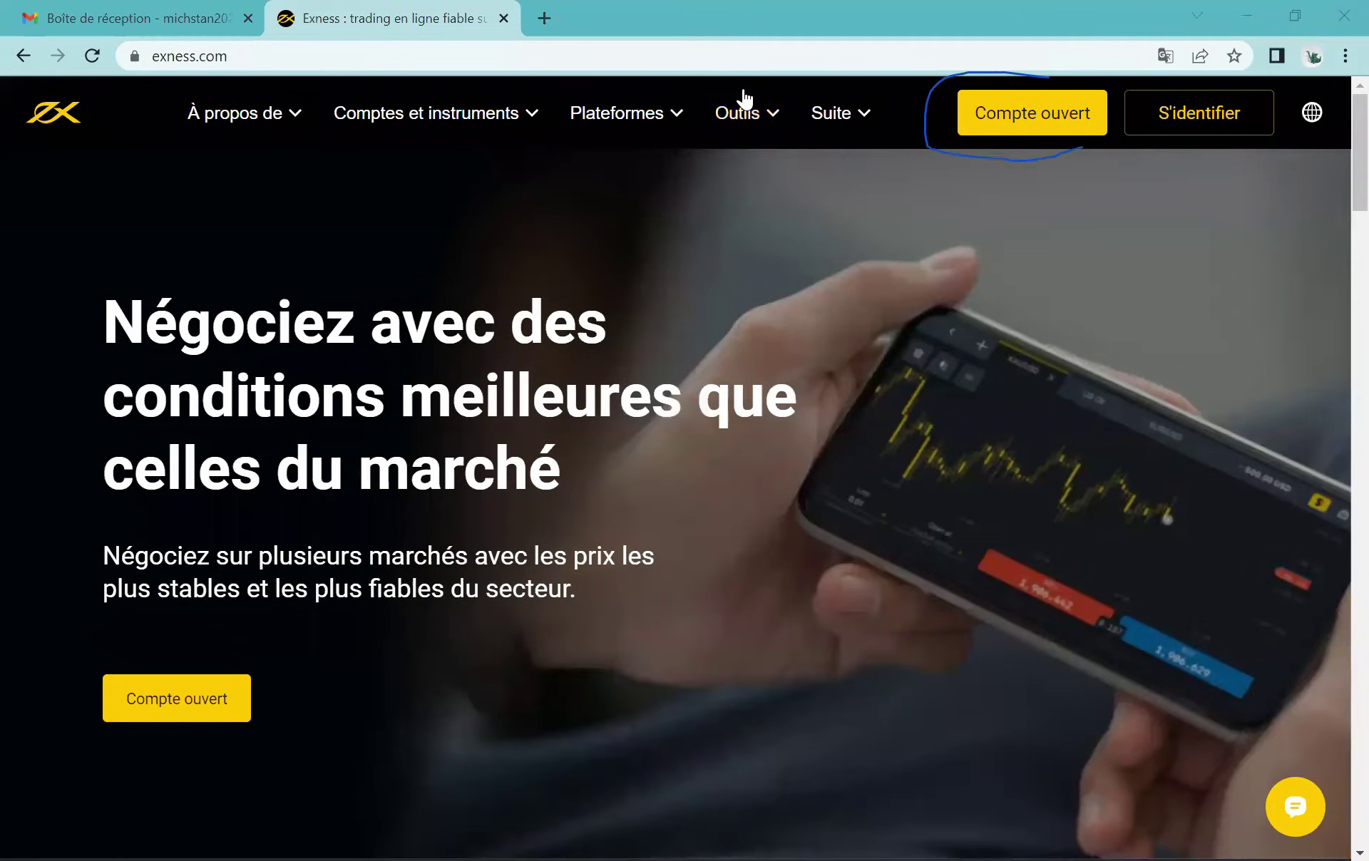
{"action": "left_click", "coordinate": [1018, 127]}
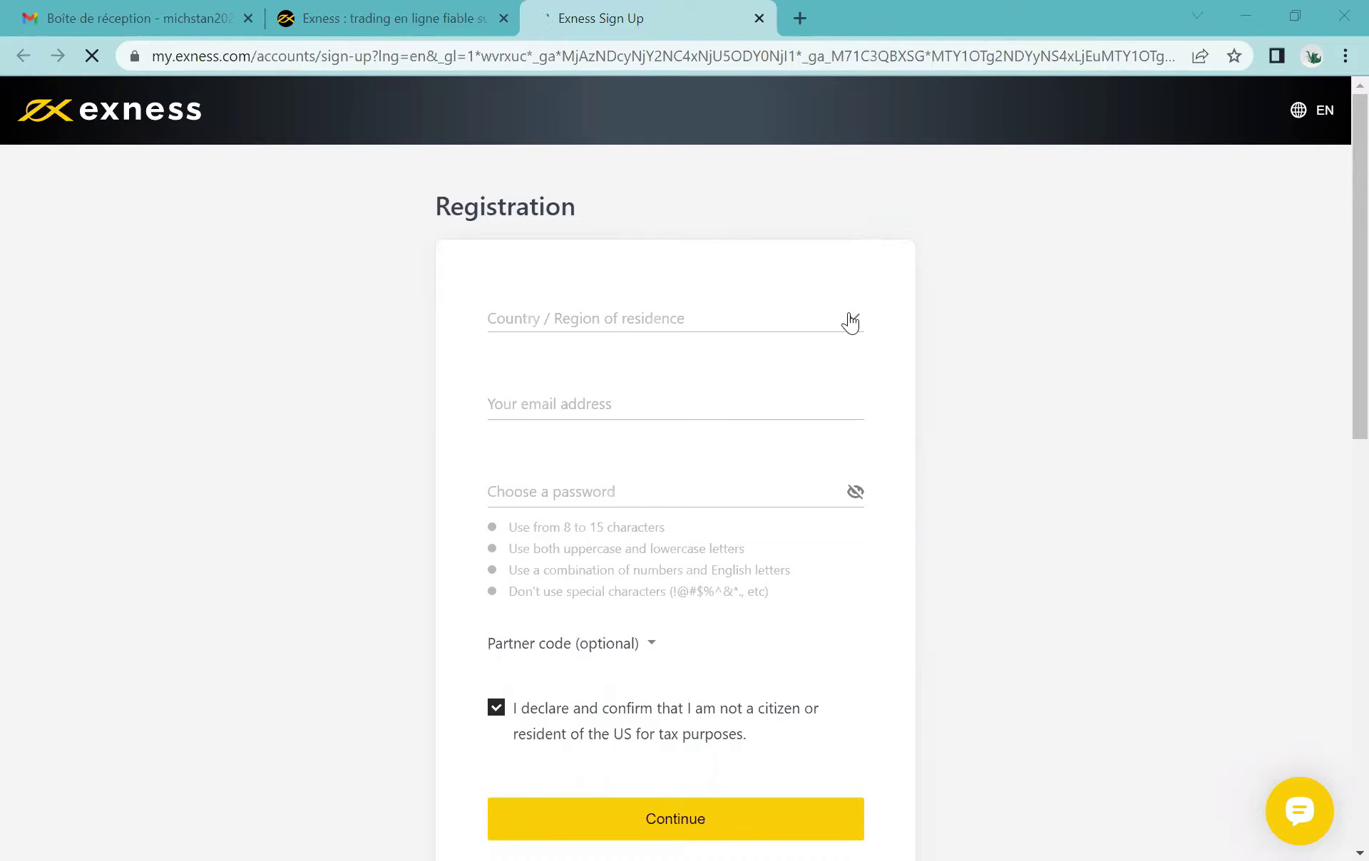
Step: Choose Burundi as the country of residence on the registration form
{"action": "left_click", "coordinate": [741, 319]}
{"action": "type", "text": "Burun"}
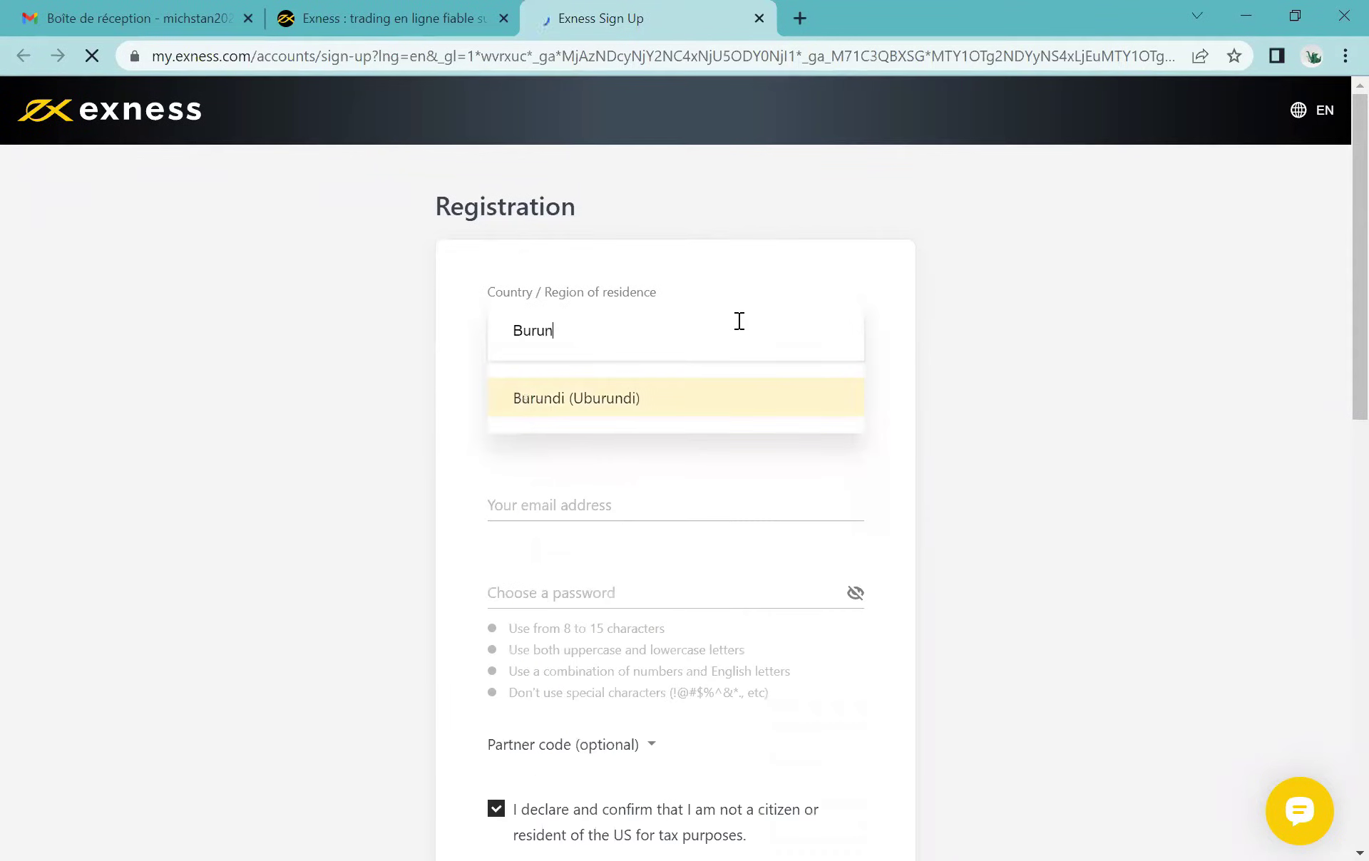
{"action": "key", "text": "Return"}
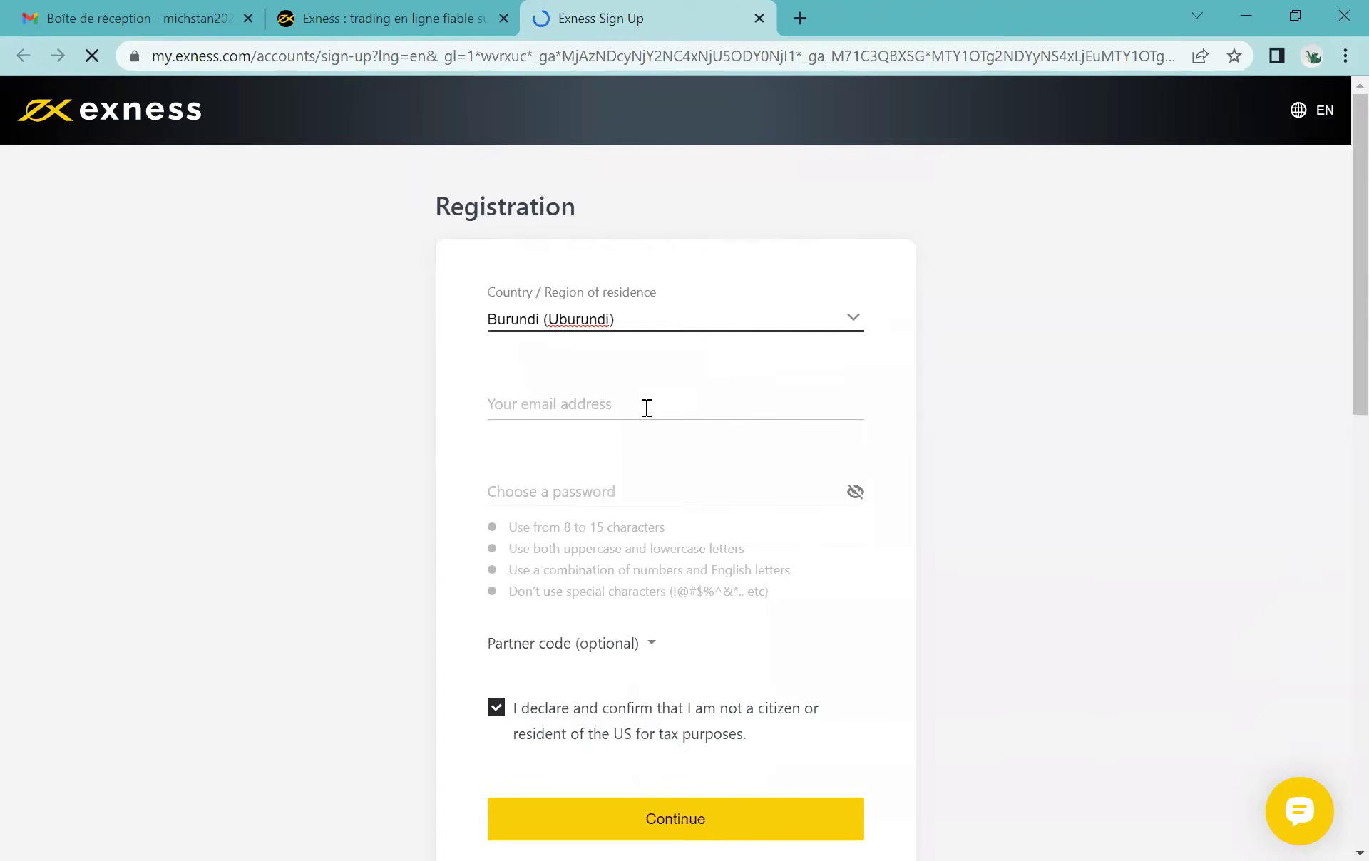
Step: Enter the e-mail address and a password, then submit the registration
{"action": "left_click", "coordinate": [644, 407]}
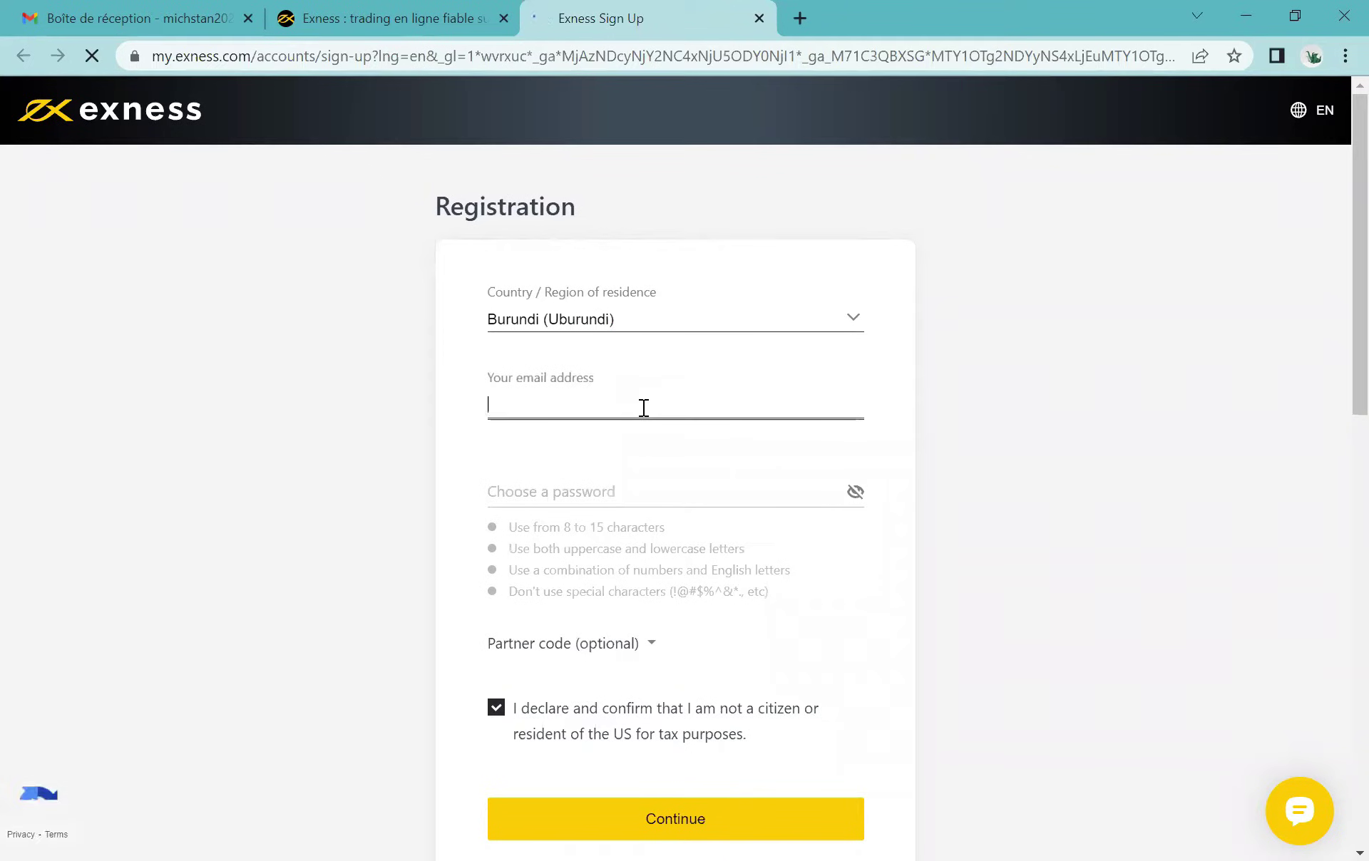
{"action": "type", "text": "M"}
{"action": "key", "text": "BackSpace"}
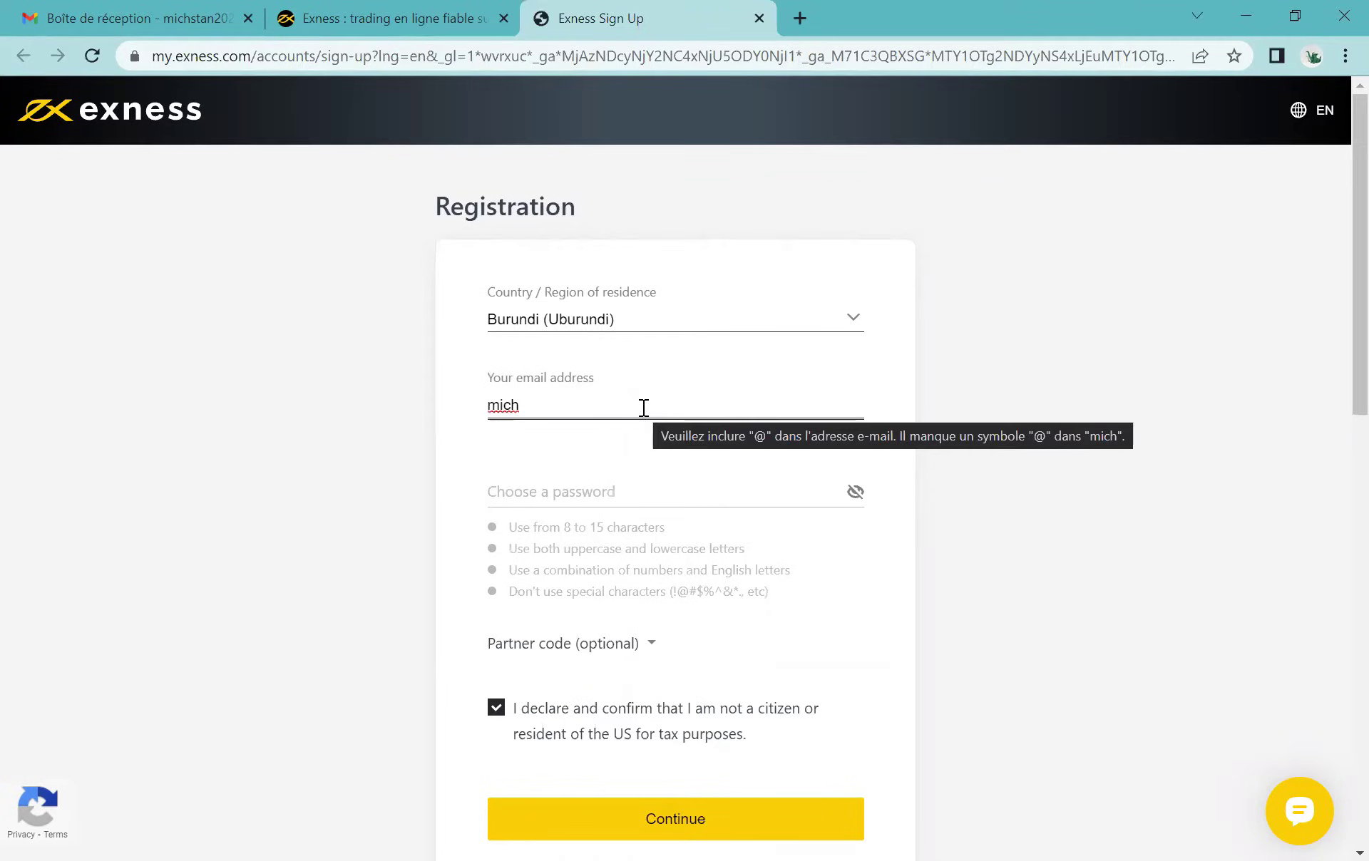
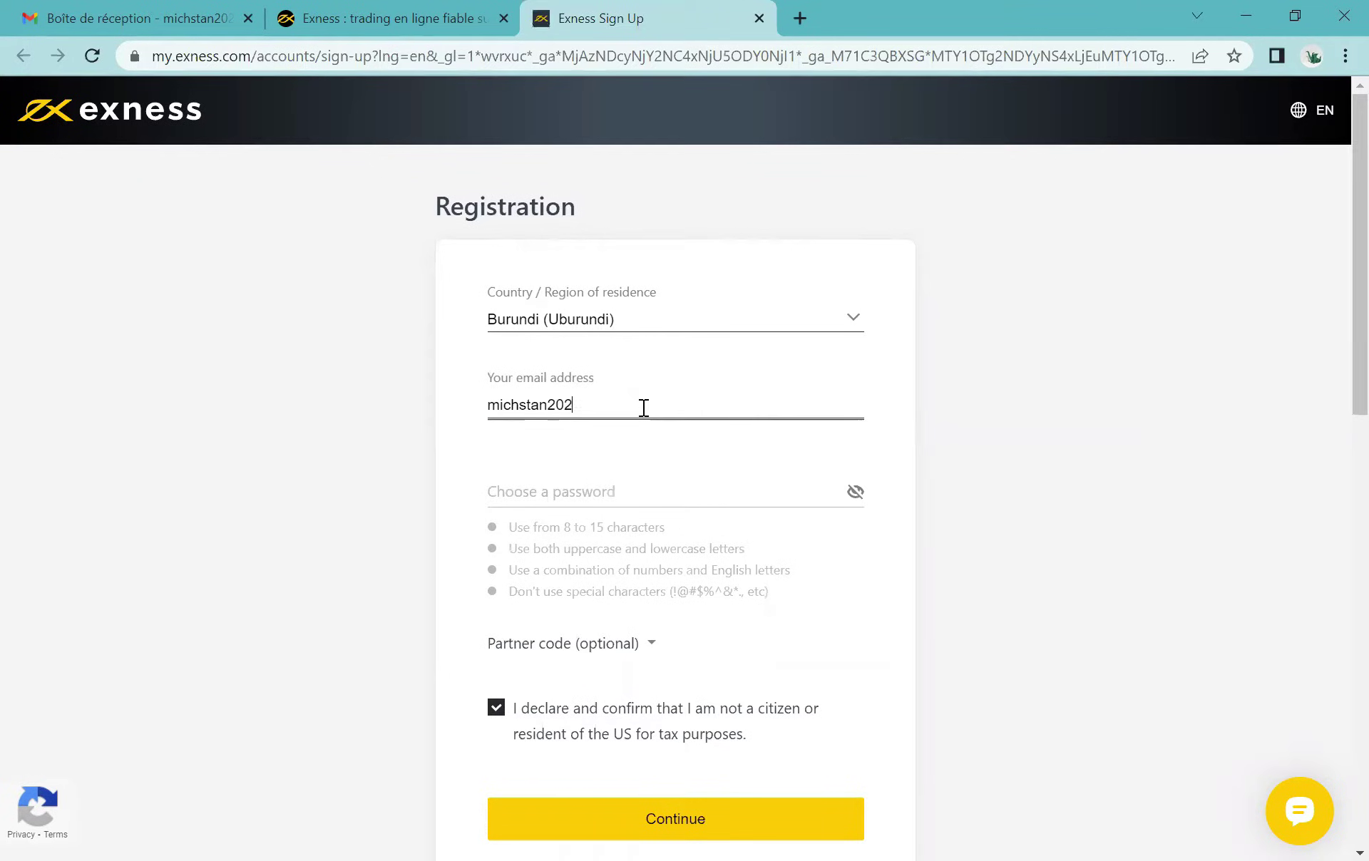
{"action": "left_click", "coordinate": [638, 478]}
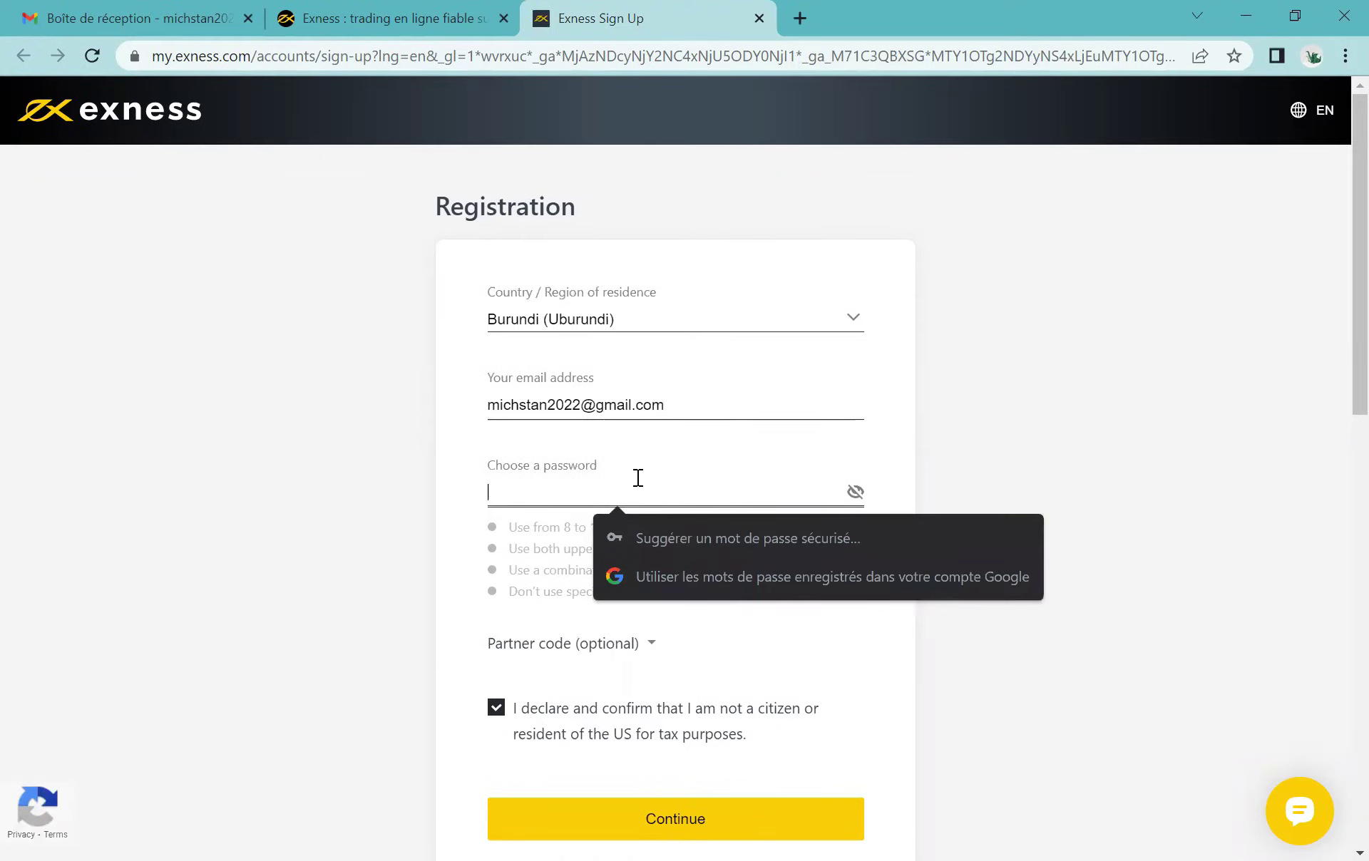
{"action": "type", "text": "••••••"}
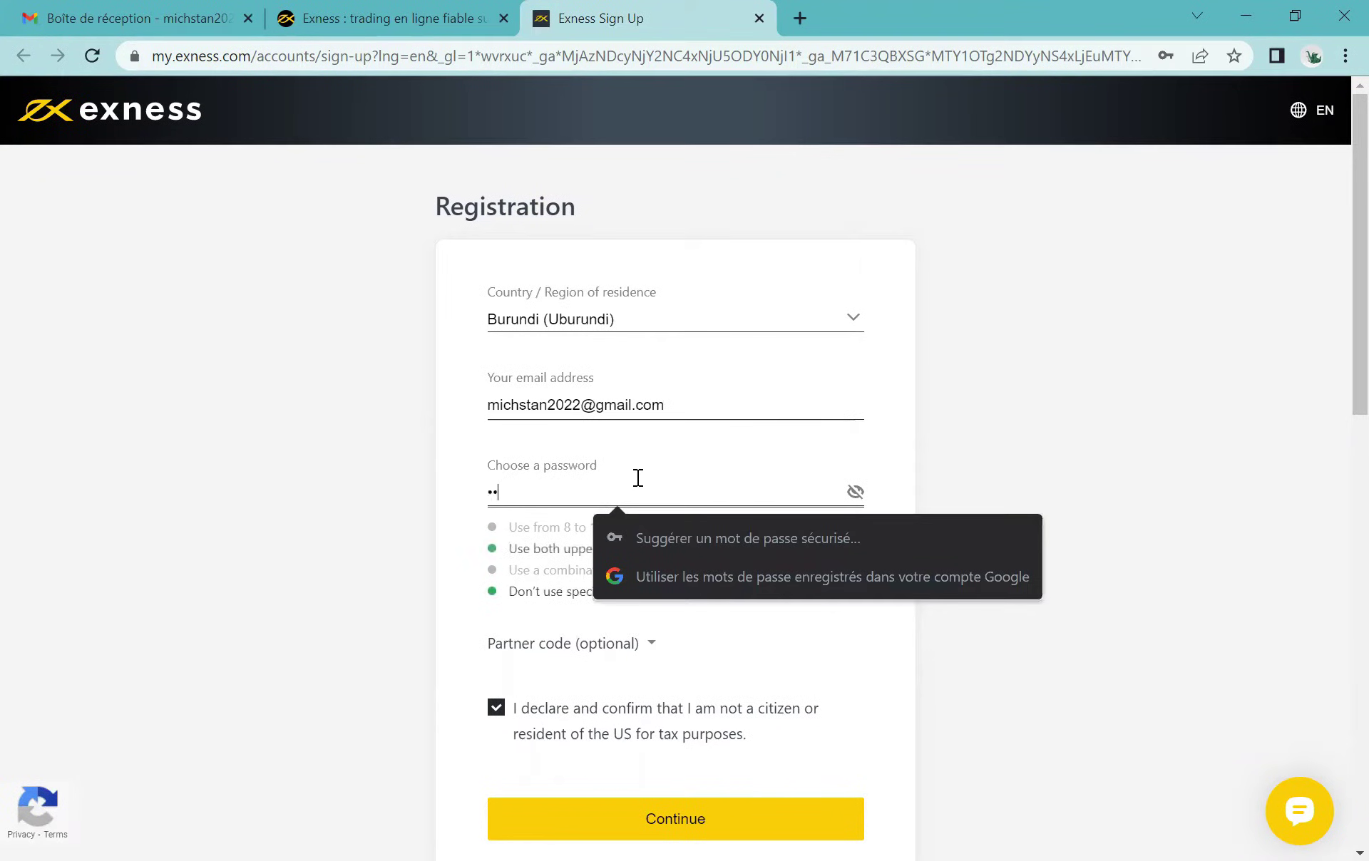
{"action": "type", "text": "••••"}
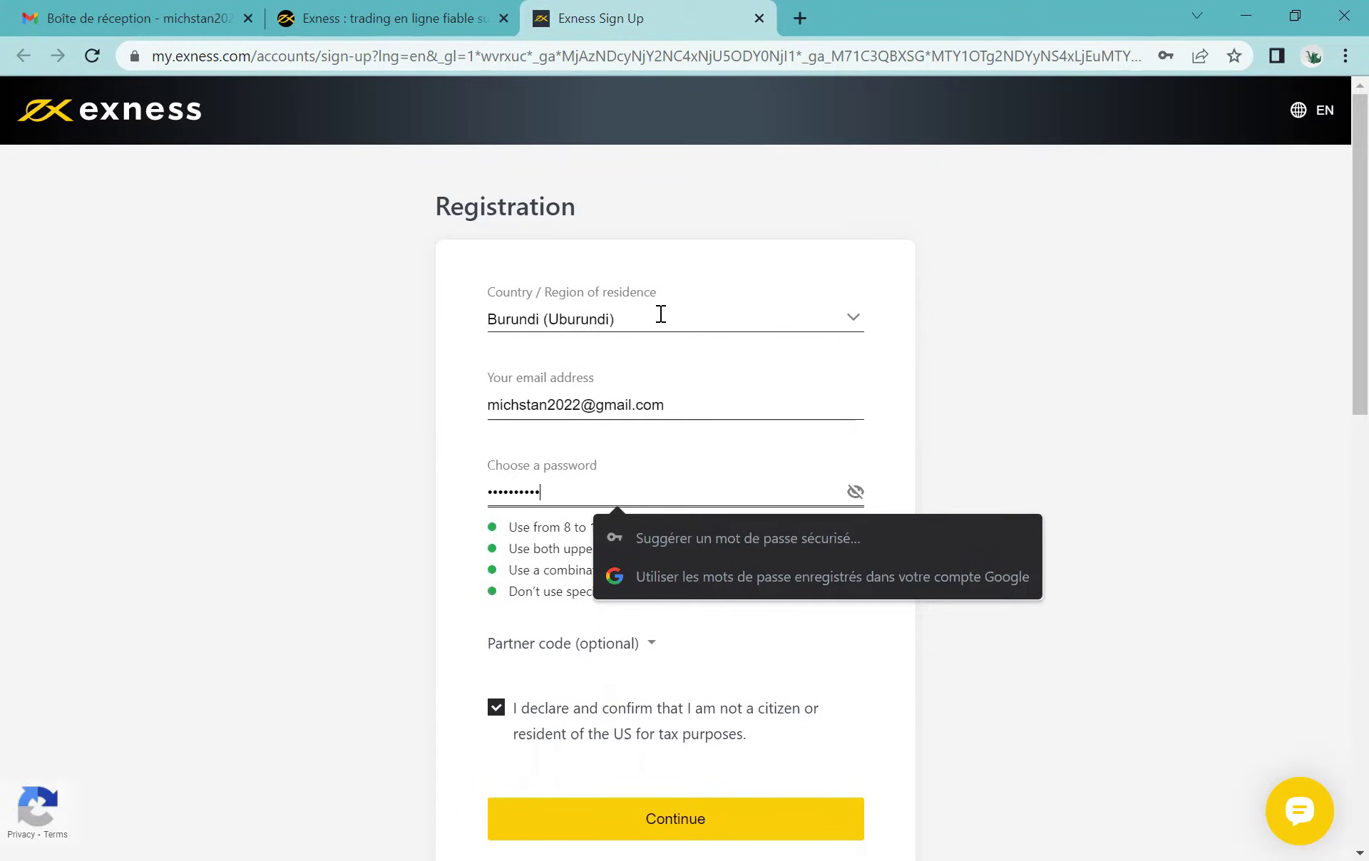
{"action": "left_click", "coordinate": [586, 828]}
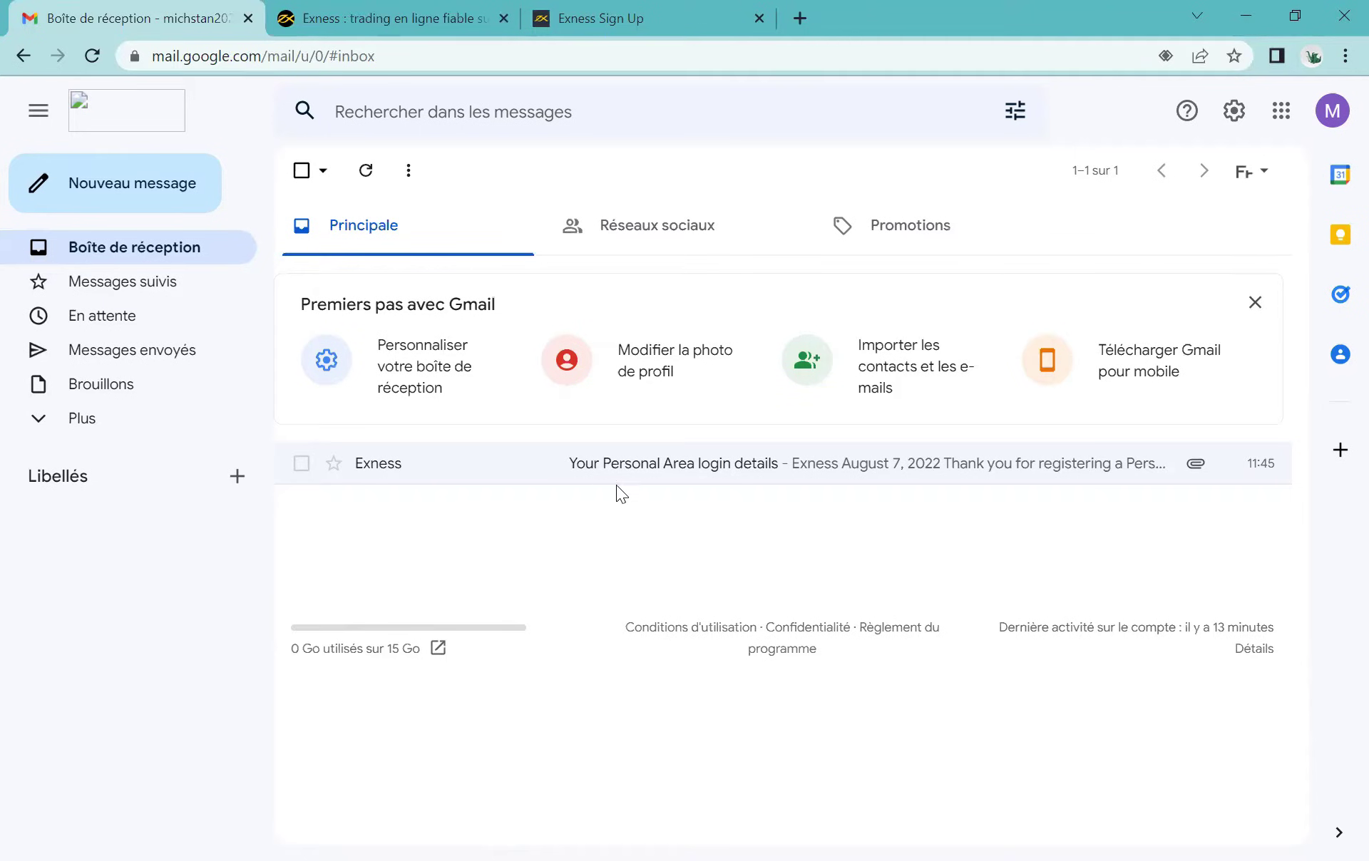
Step: Open the 'Your Personal Area login details' email and follow its 'Open a trading account' link
{"action": "left_click", "coordinate": [592, 470]}
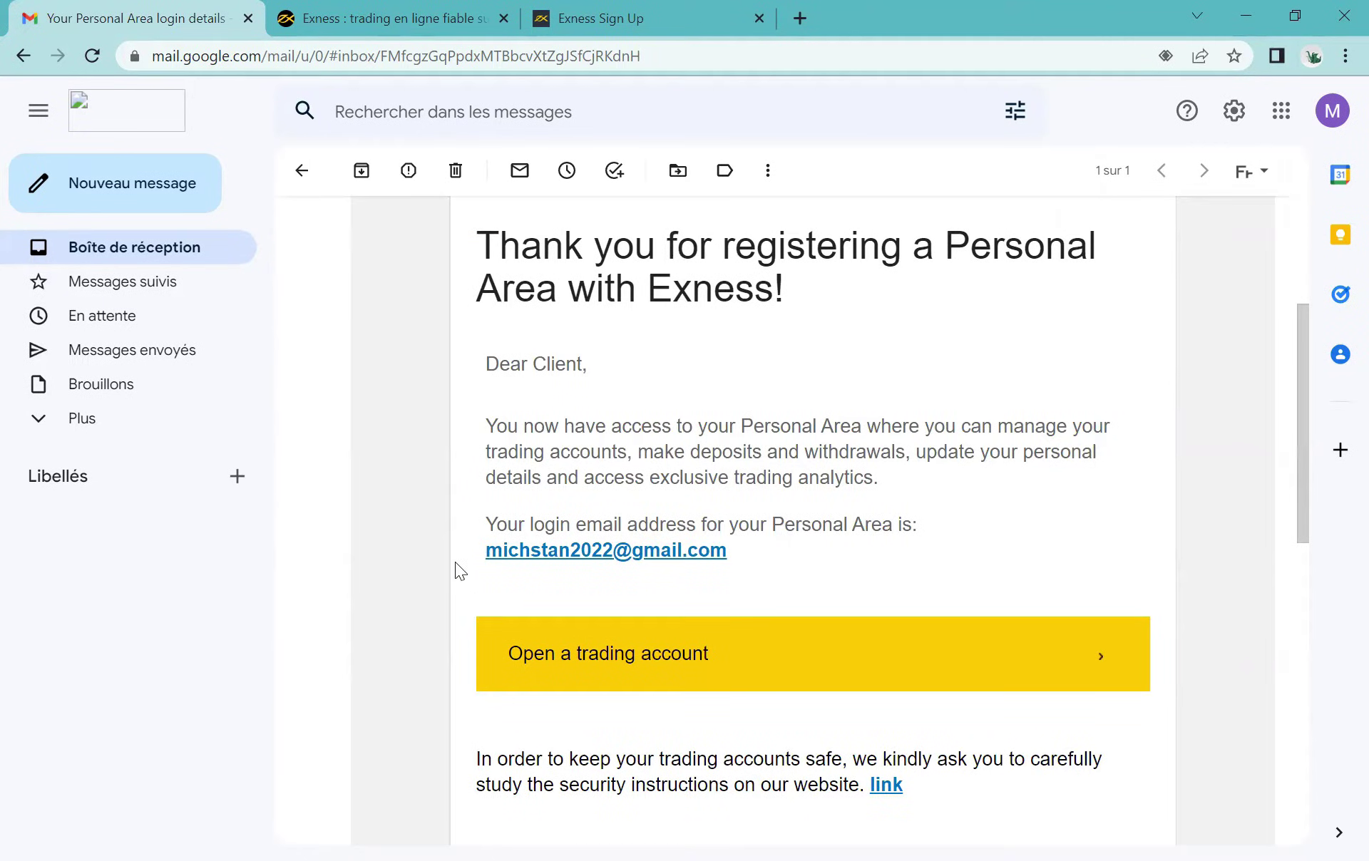
{"action": "left_click_drag", "start_coordinate": [485, 524], "coordinate": [801, 542]}
{"action": "left_click", "coordinate": [801, 541]}
{"action": "scroll", "coordinate": [757, 590], "scroll_direction": "down", "scroll_amount": 2}
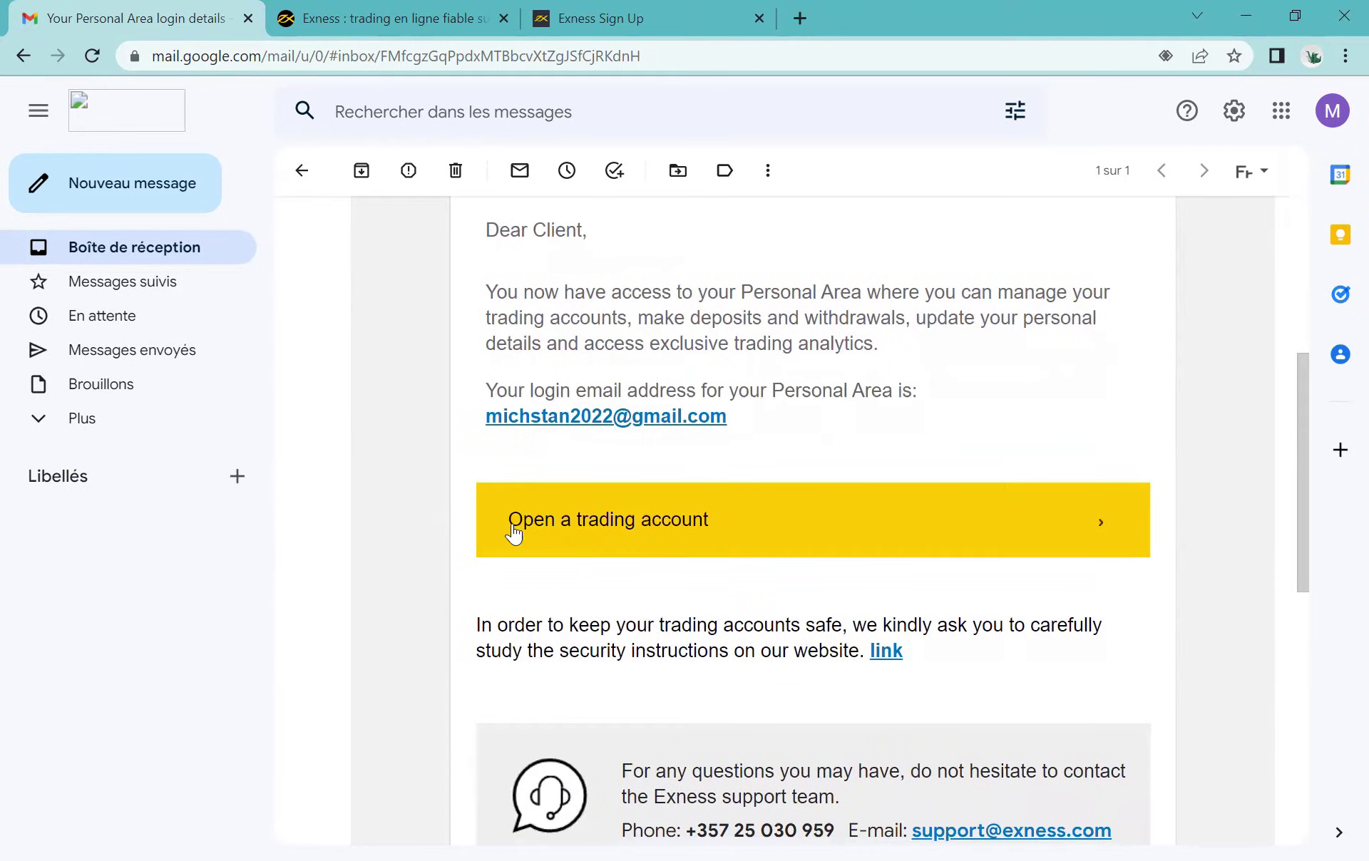
{"action": "left_click", "coordinate": [613, 509]}
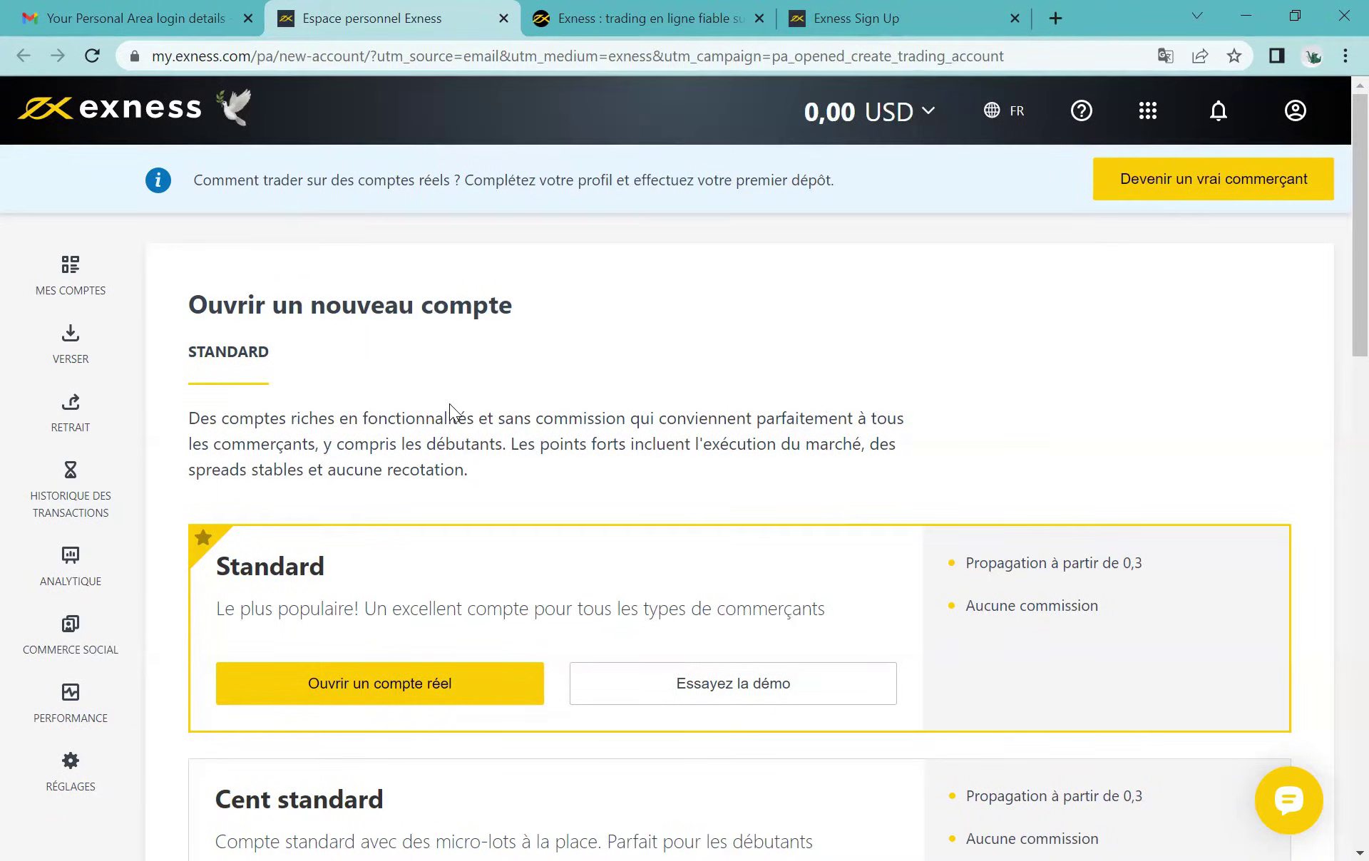
{"action": "scroll", "coordinate": [449, 403], "scroll_direction": "down", "scroll_amount": 1}
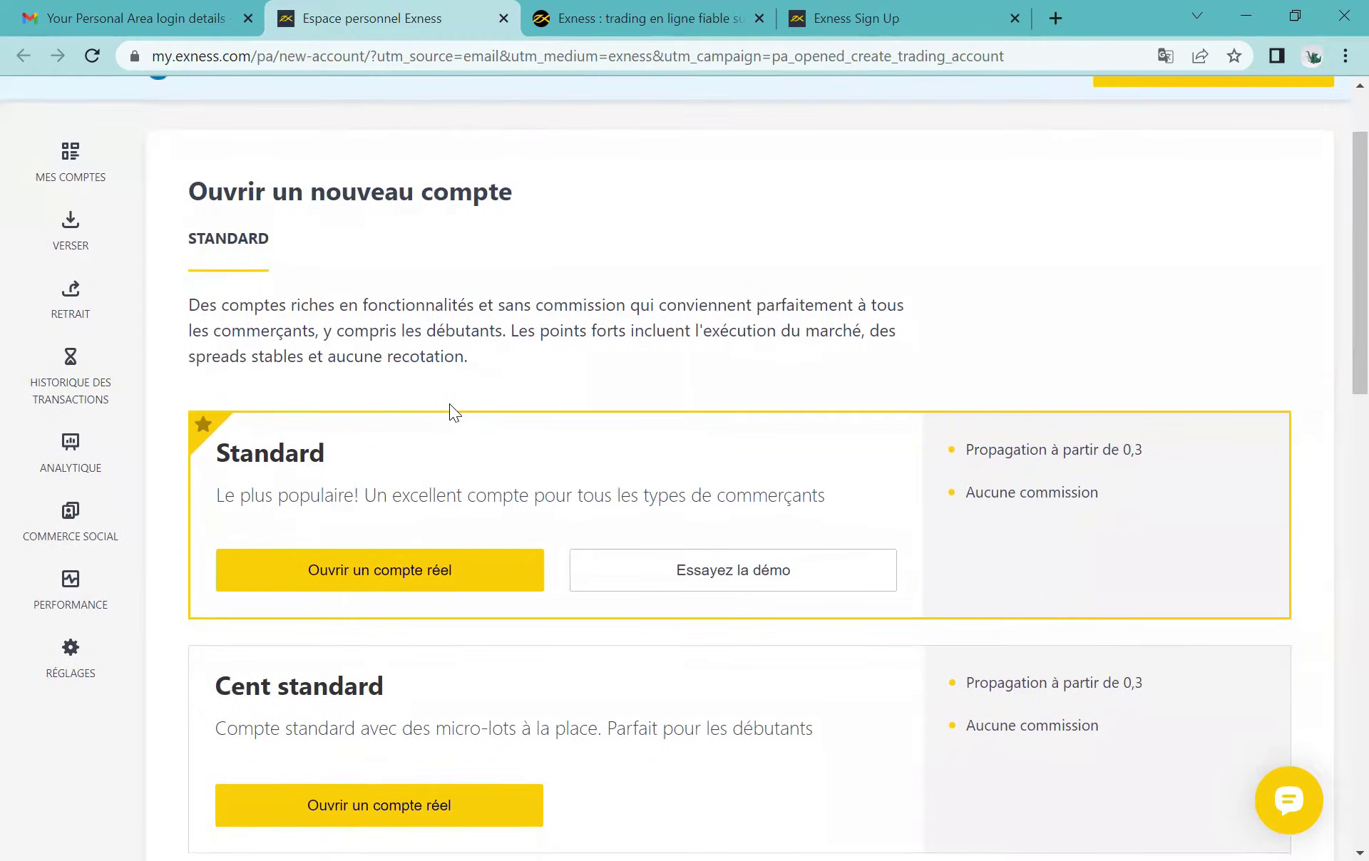
{"action": "scroll", "coordinate": [449, 403], "scroll_direction": "down", "scroll_amount": 3}
{"action": "scroll", "coordinate": [449, 404], "scroll_direction": "down", "scroll_amount": 2}
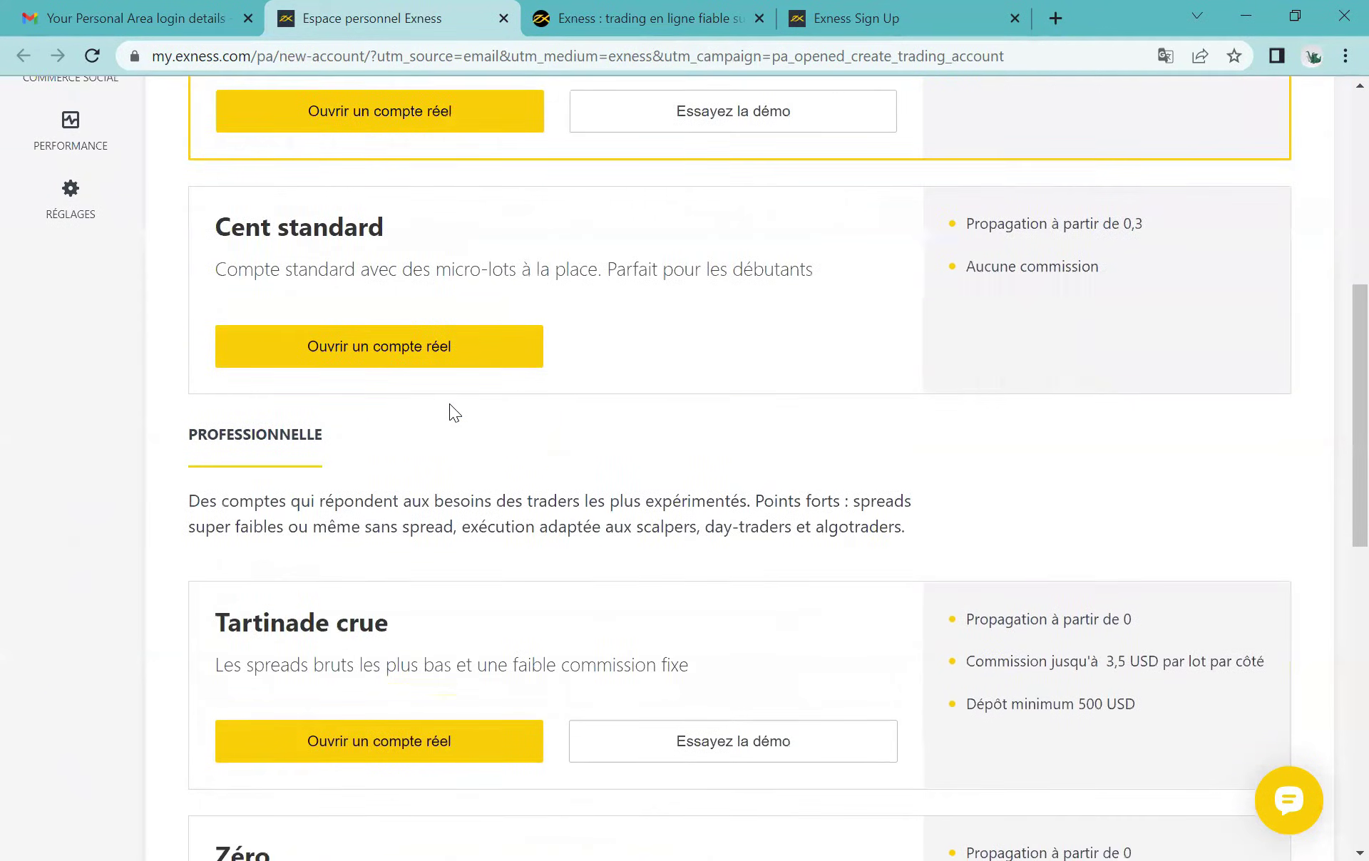
{"action": "scroll", "coordinate": [449, 403], "scroll_direction": "down", "scroll_amount": 3}
{"action": "scroll", "coordinate": [449, 404], "scroll_direction": "up", "scroll_amount": 9}
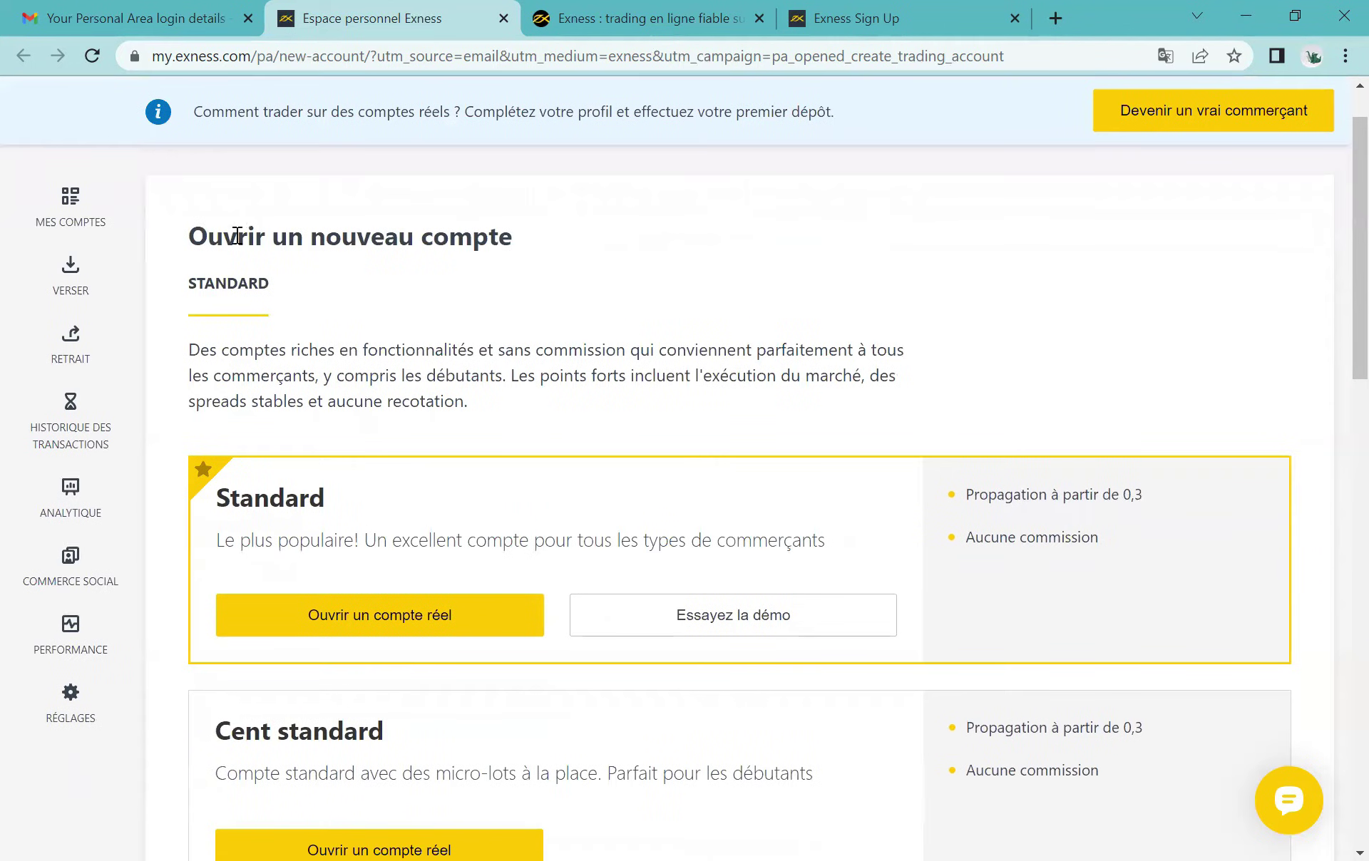
{"action": "left_click_drag", "start_coordinate": [187, 238], "coordinate": [510, 238]}
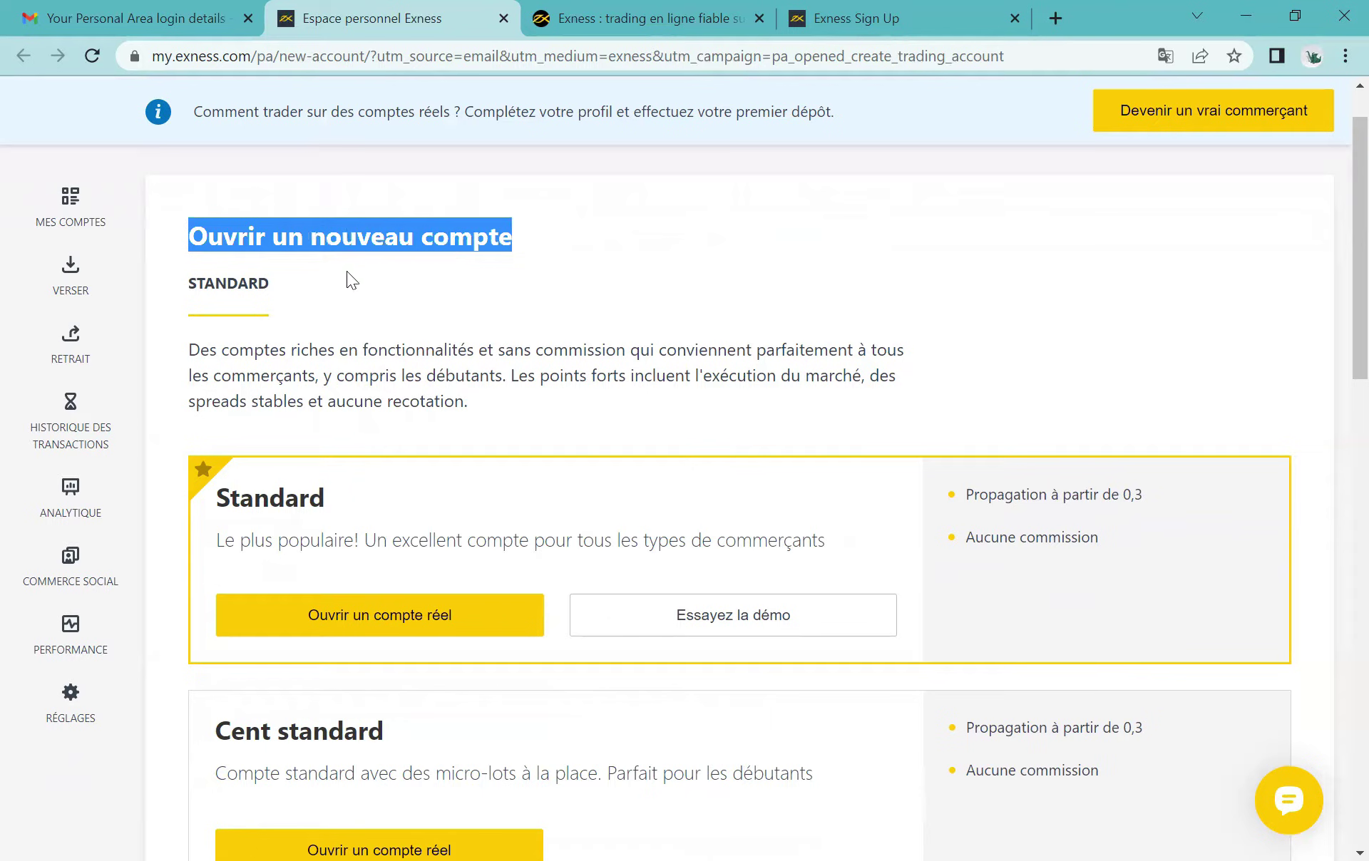
{"action": "left_click", "coordinate": [187, 284]}
{"action": "scroll", "coordinate": [352, 337], "scroll_direction": "down", "scroll_amount": 2}
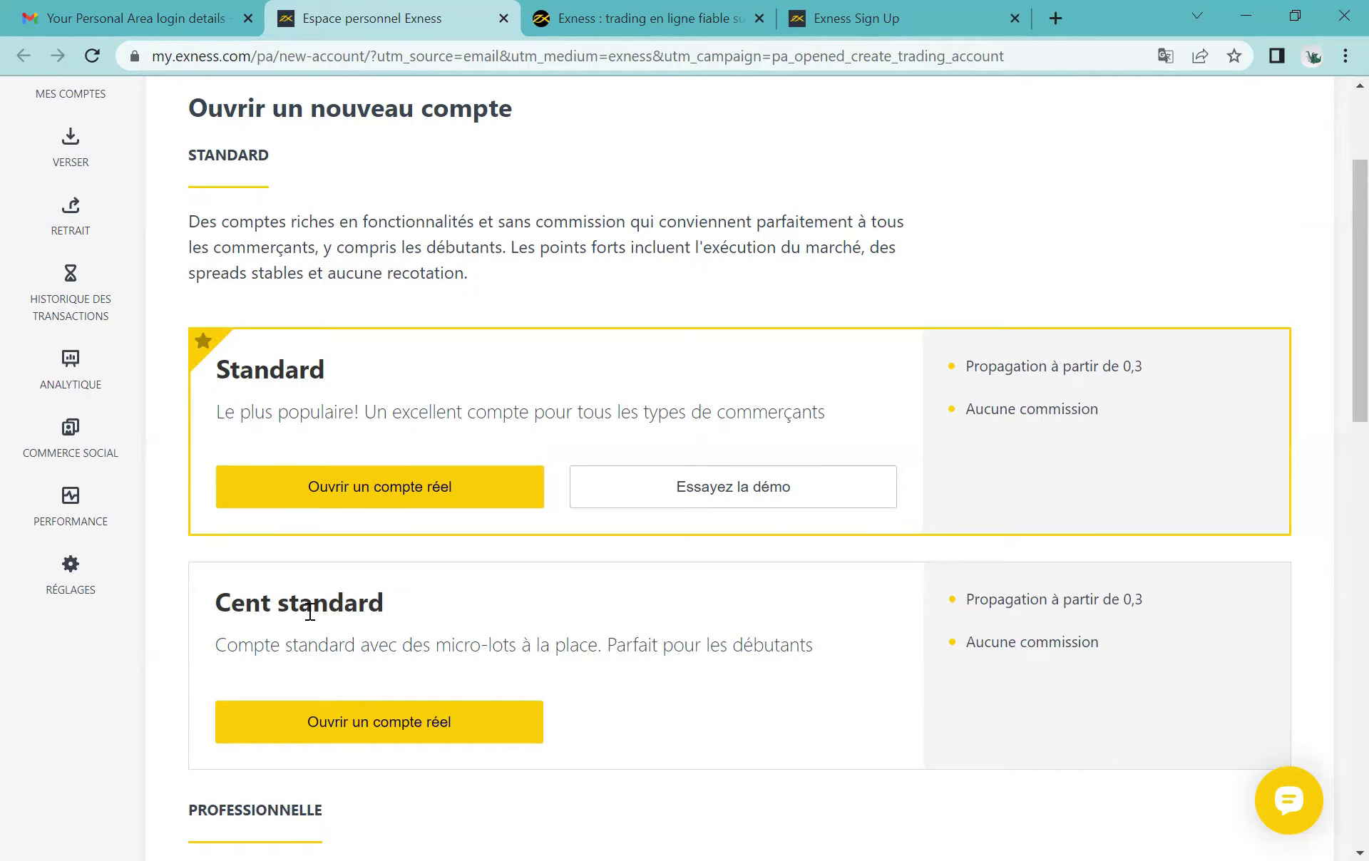
{"action": "scroll", "coordinate": [857, 620], "scroll_direction": "down", "scroll_amount": 1}
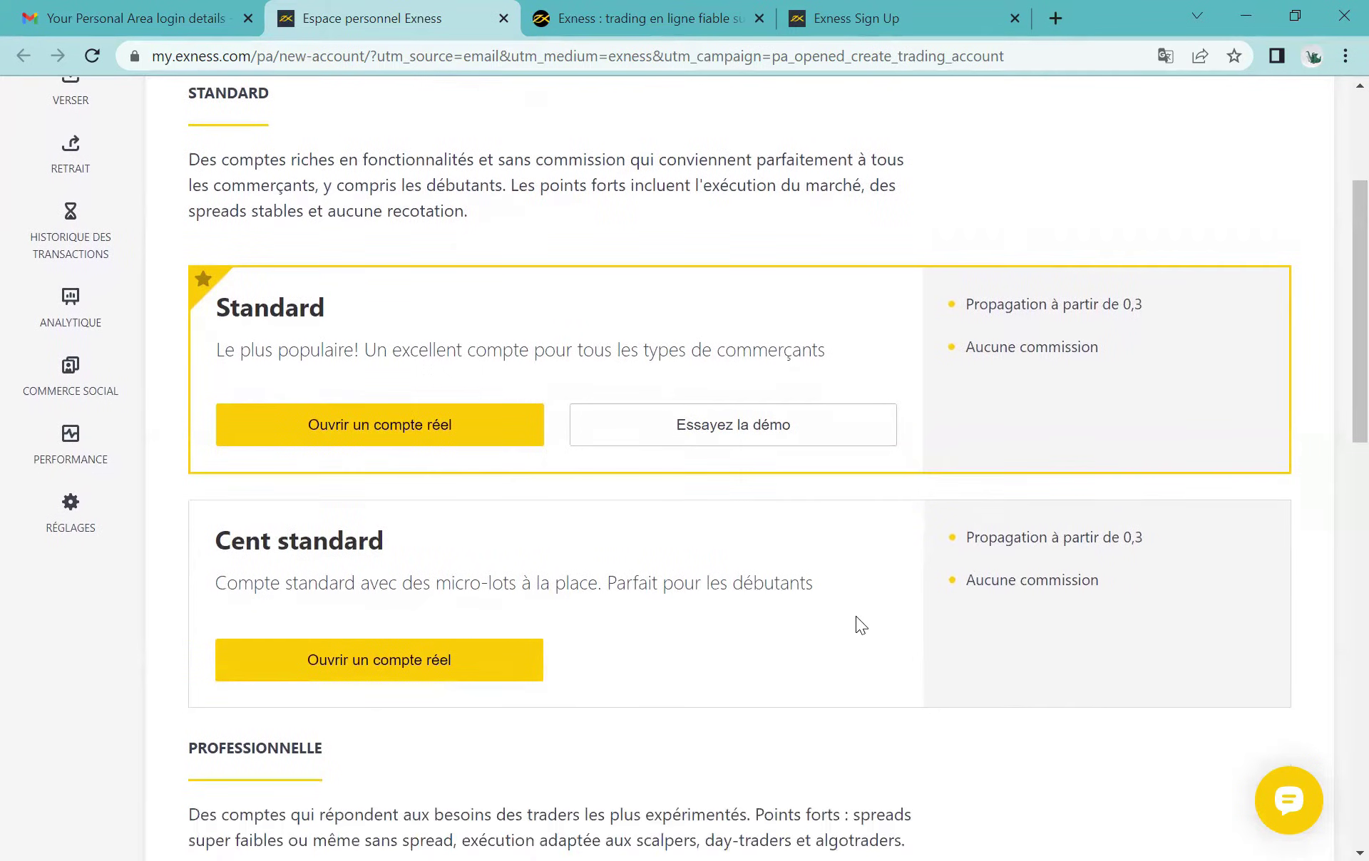
{"action": "left_click_drag", "start_coordinate": [949, 533], "coordinate": [1168, 594]}
{"action": "left_click", "coordinate": [1167, 595]}
{"action": "scroll", "coordinate": [1168, 594], "scroll_direction": "down", "scroll_amount": 4}
{"action": "left_click_drag", "start_coordinate": [177, 469], "coordinate": [319, 471]}
{"action": "left_click", "coordinate": [486, 499]}
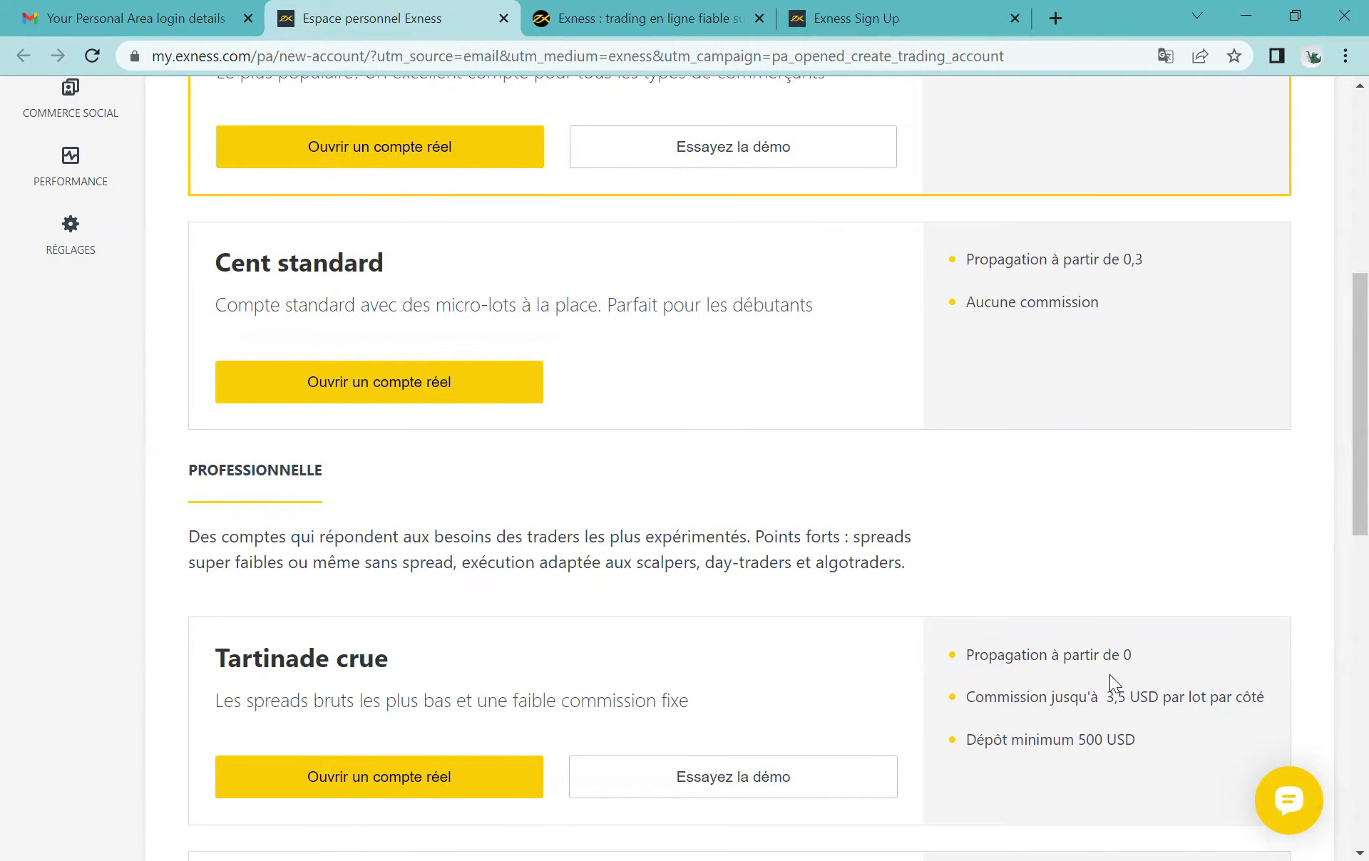
{"action": "scroll", "coordinate": [1109, 675], "scroll_direction": "down", "scroll_amount": 5}
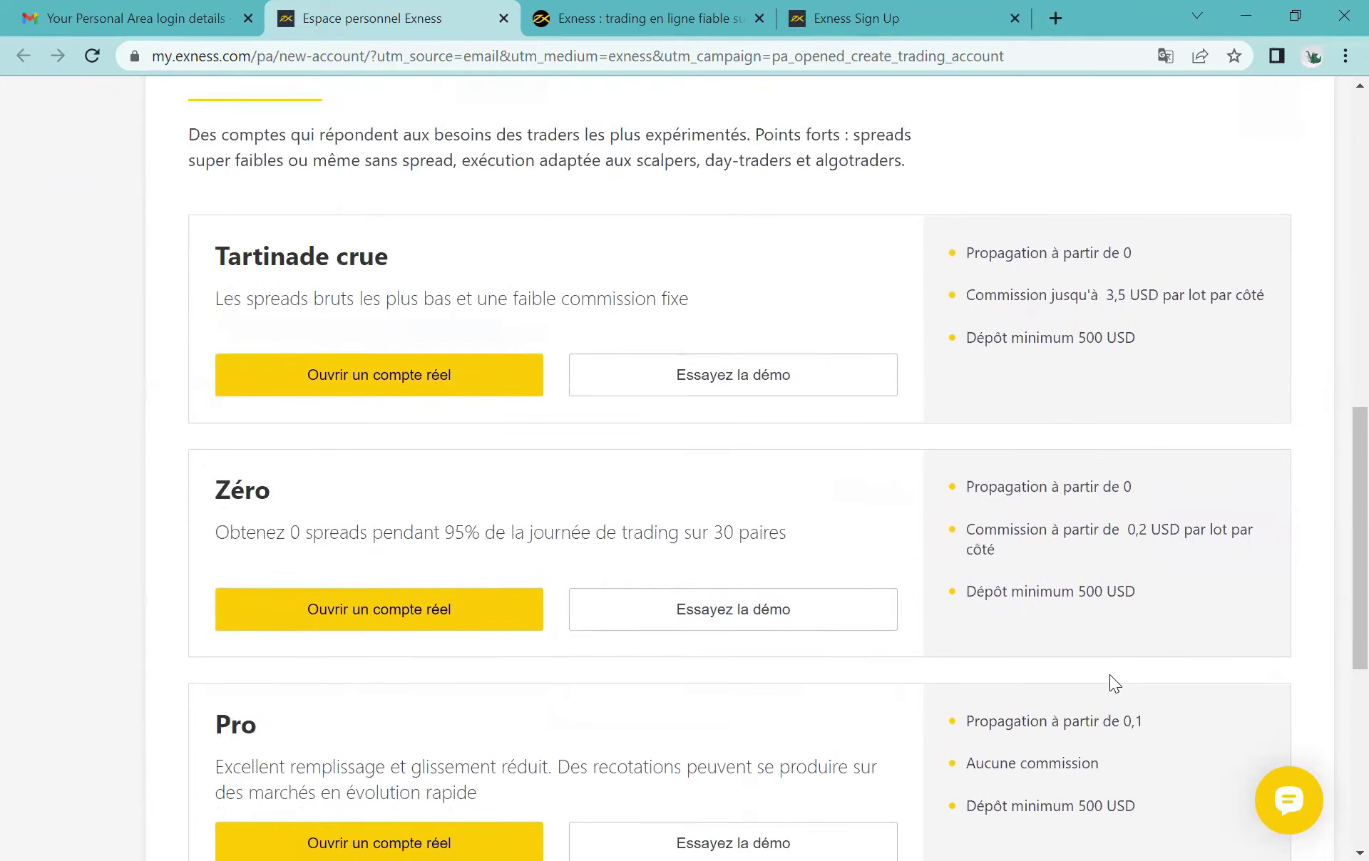
{"action": "scroll", "coordinate": [392, 553], "scroll_direction": "down", "scroll_amount": 4}
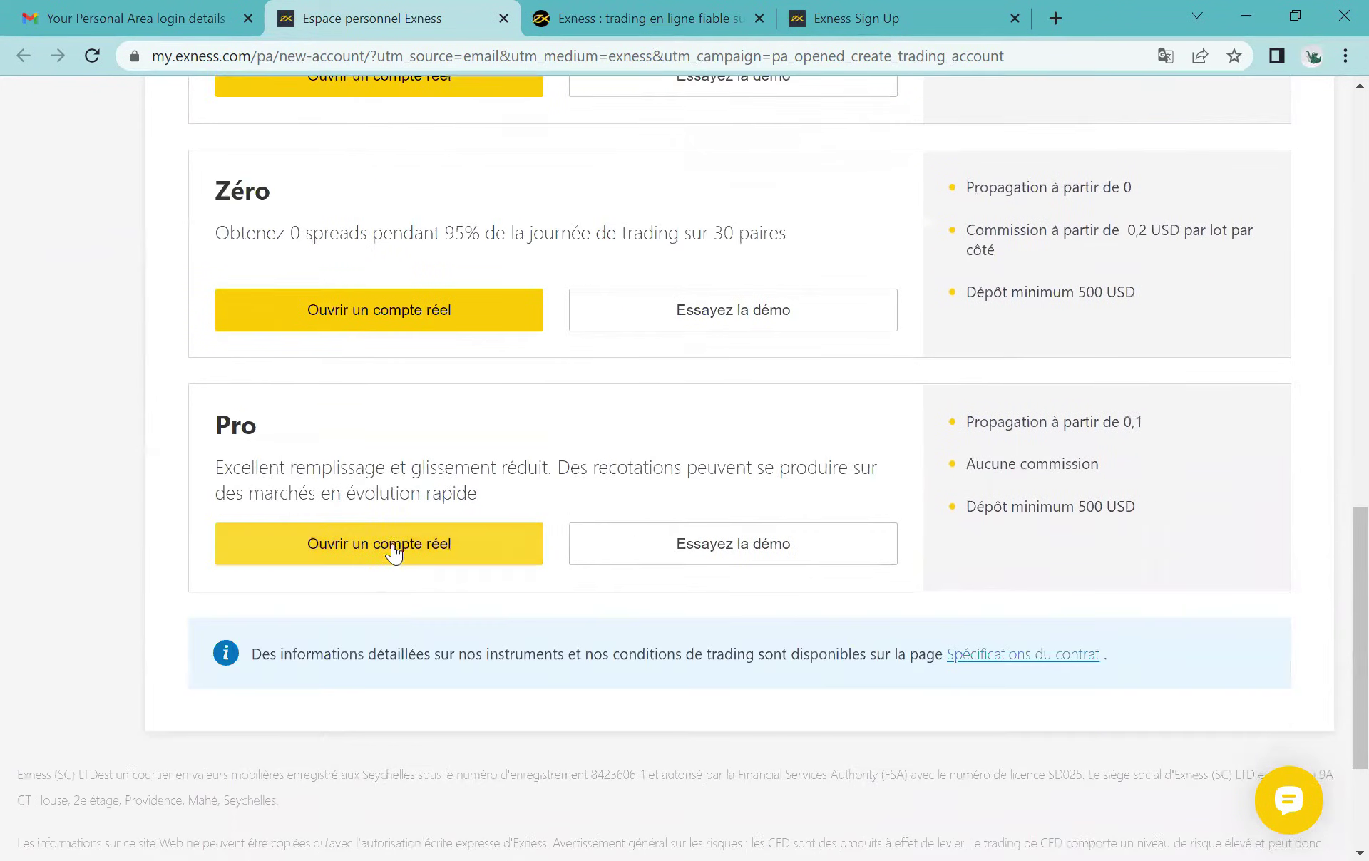
{"action": "scroll", "coordinate": [394, 552], "scroll_direction": "down", "scroll_amount": 2}
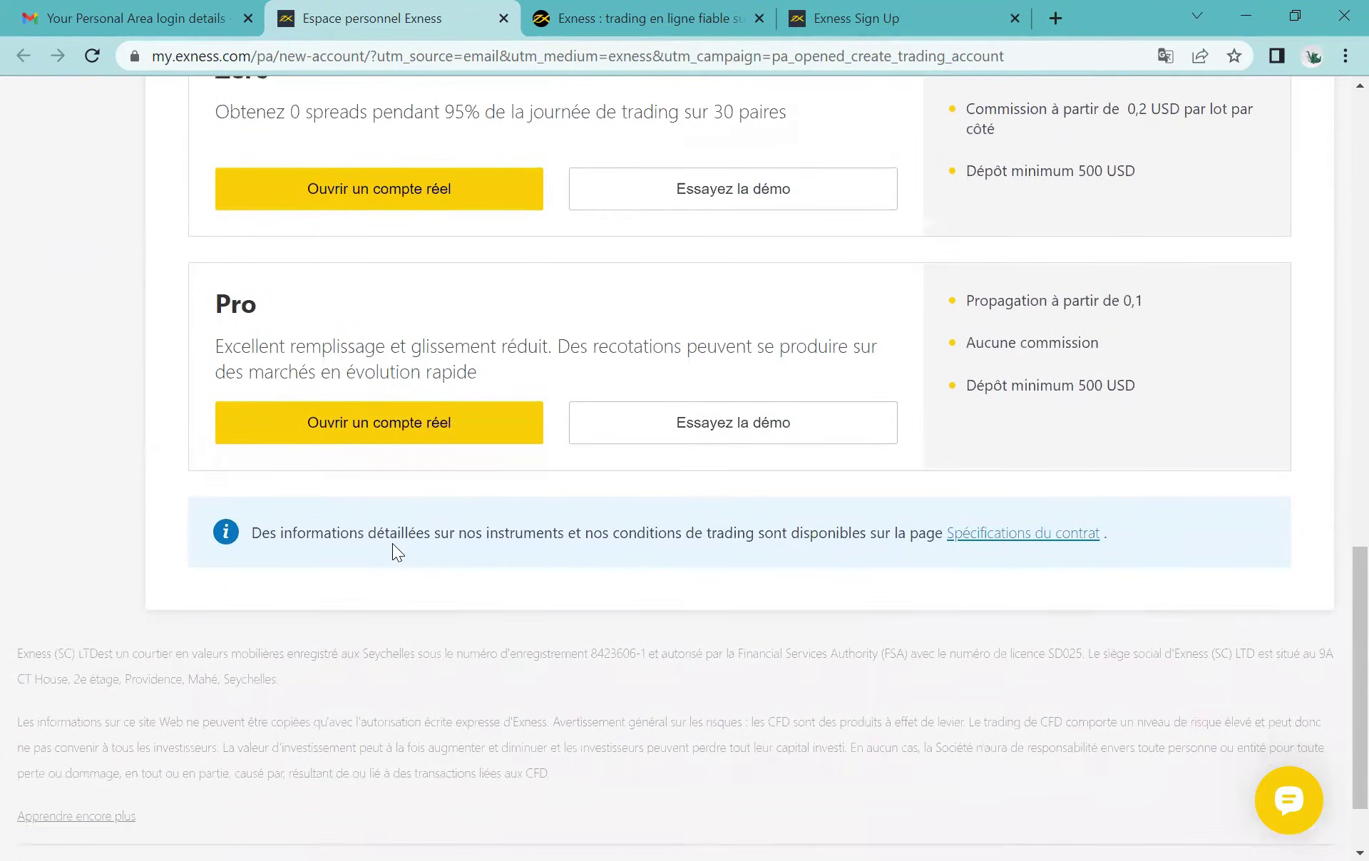
{"action": "scroll", "coordinate": [394, 545], "scroll_direction": "up", "scroll_amount": 1}
{"action": "scroll", "coordinate": [392, 552], "scroll_direction": "up", "scroll_amount": 3}
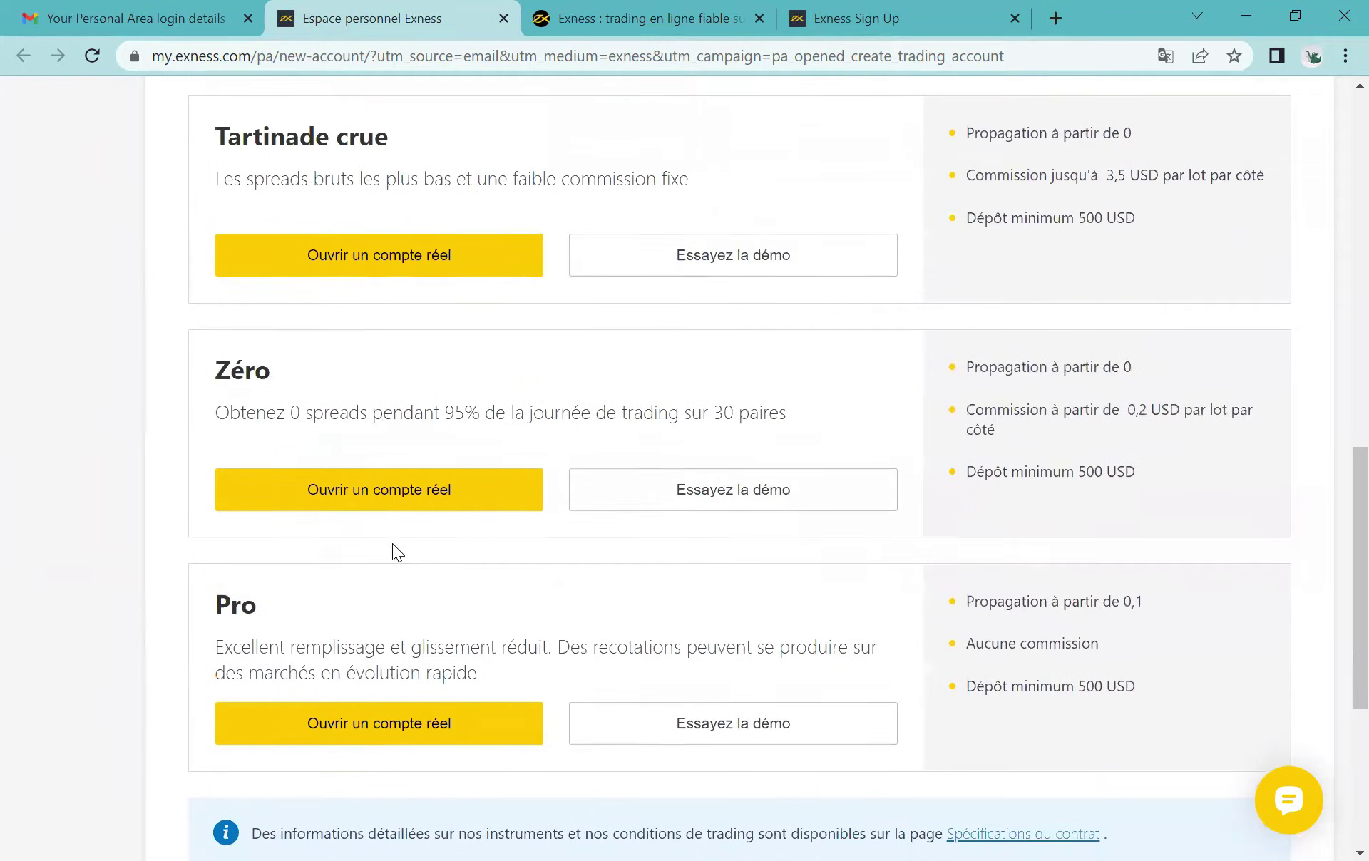
{"action": "scroll", "coordinate": [392, 543], "scroll_direction": "up", "scroll_amount": 1}
{"action": "scroll", "coordinate": [392, 546], "scroll_direction": "up", "scroll_amount": 5}
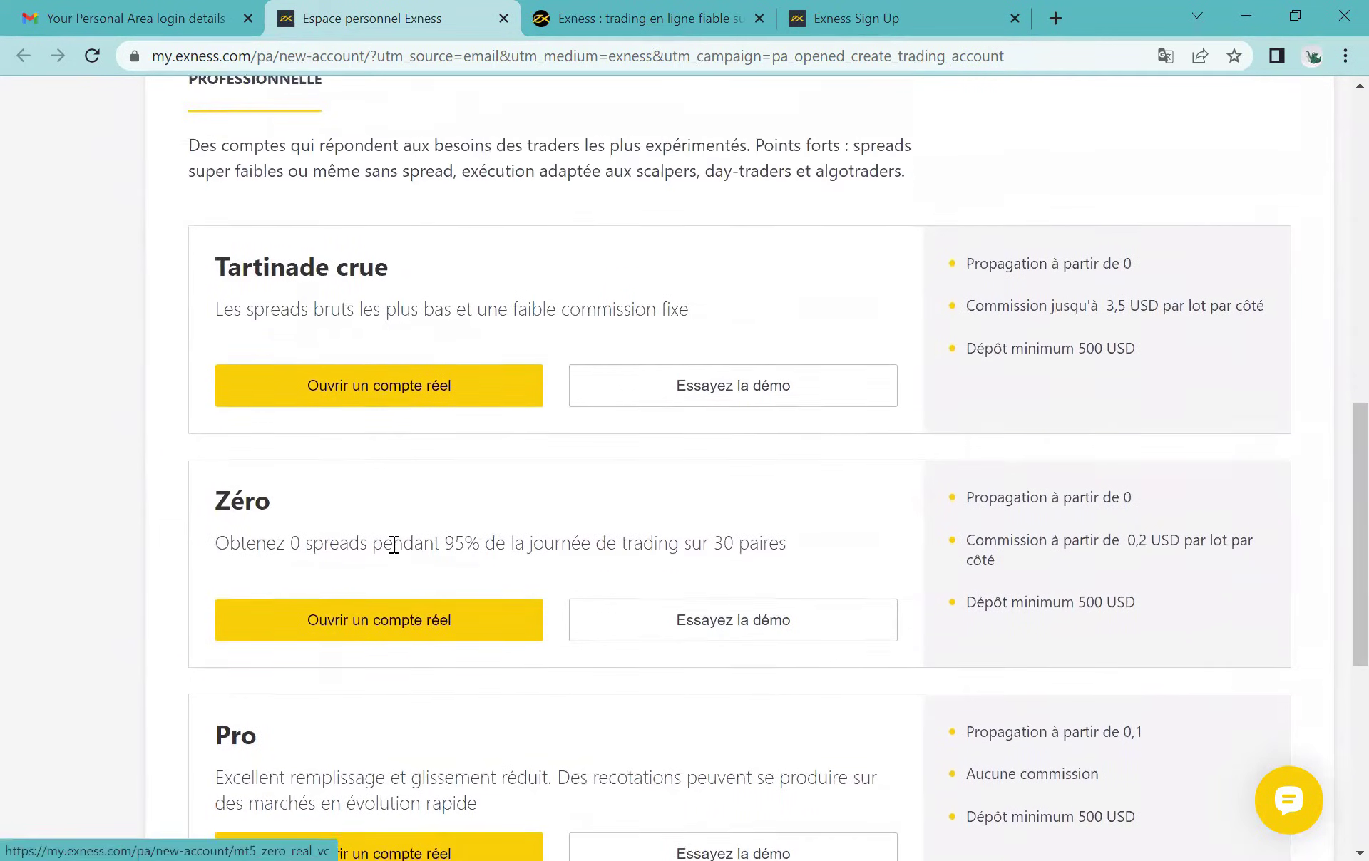
{"action": "scroll", "coordinate": [392, 543], "scroll_direction": "up", "scroll_amount": 4}
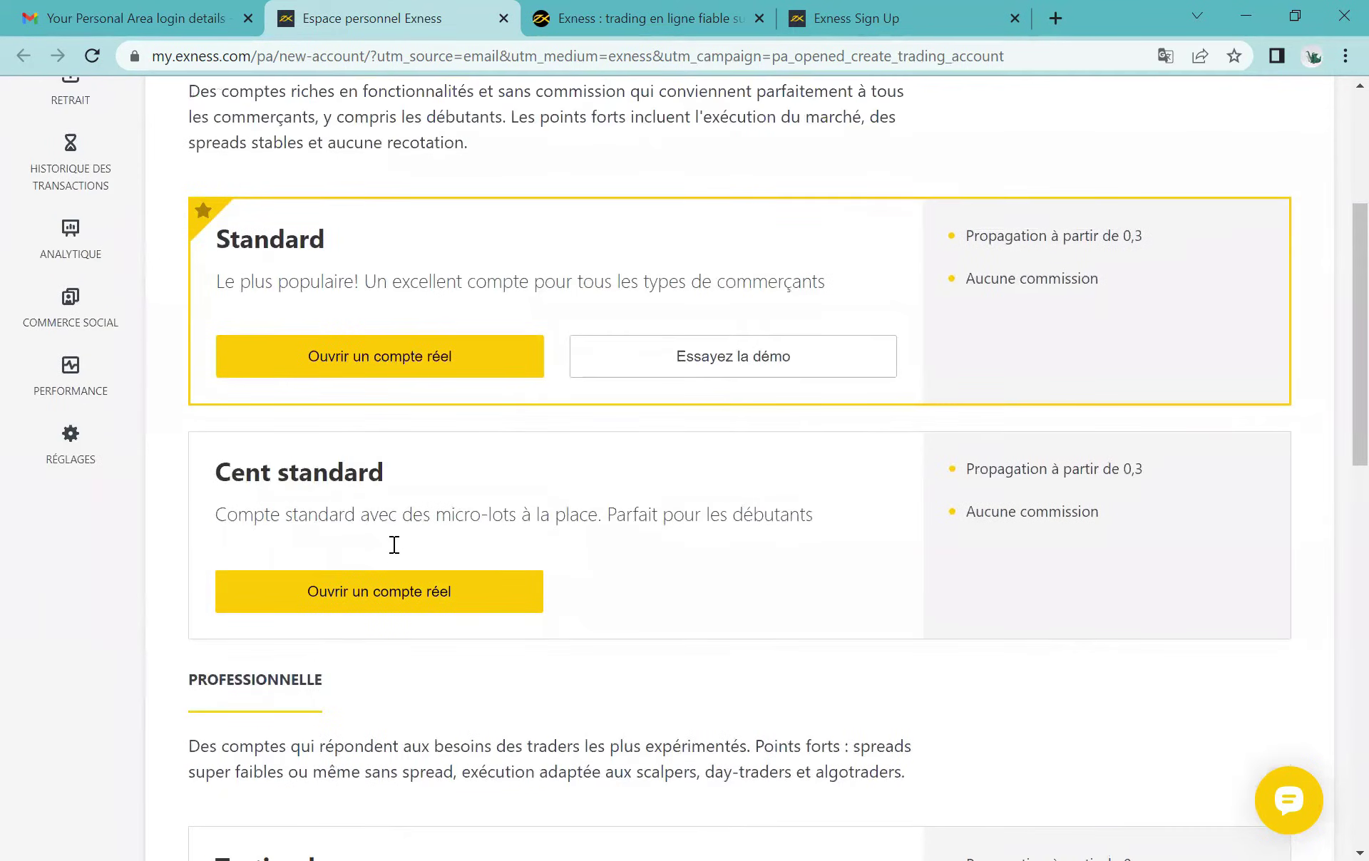
{"action": "scroll", "coordinate": [392, 543], "scroll_direction": "up", "scroll_amount": 4}
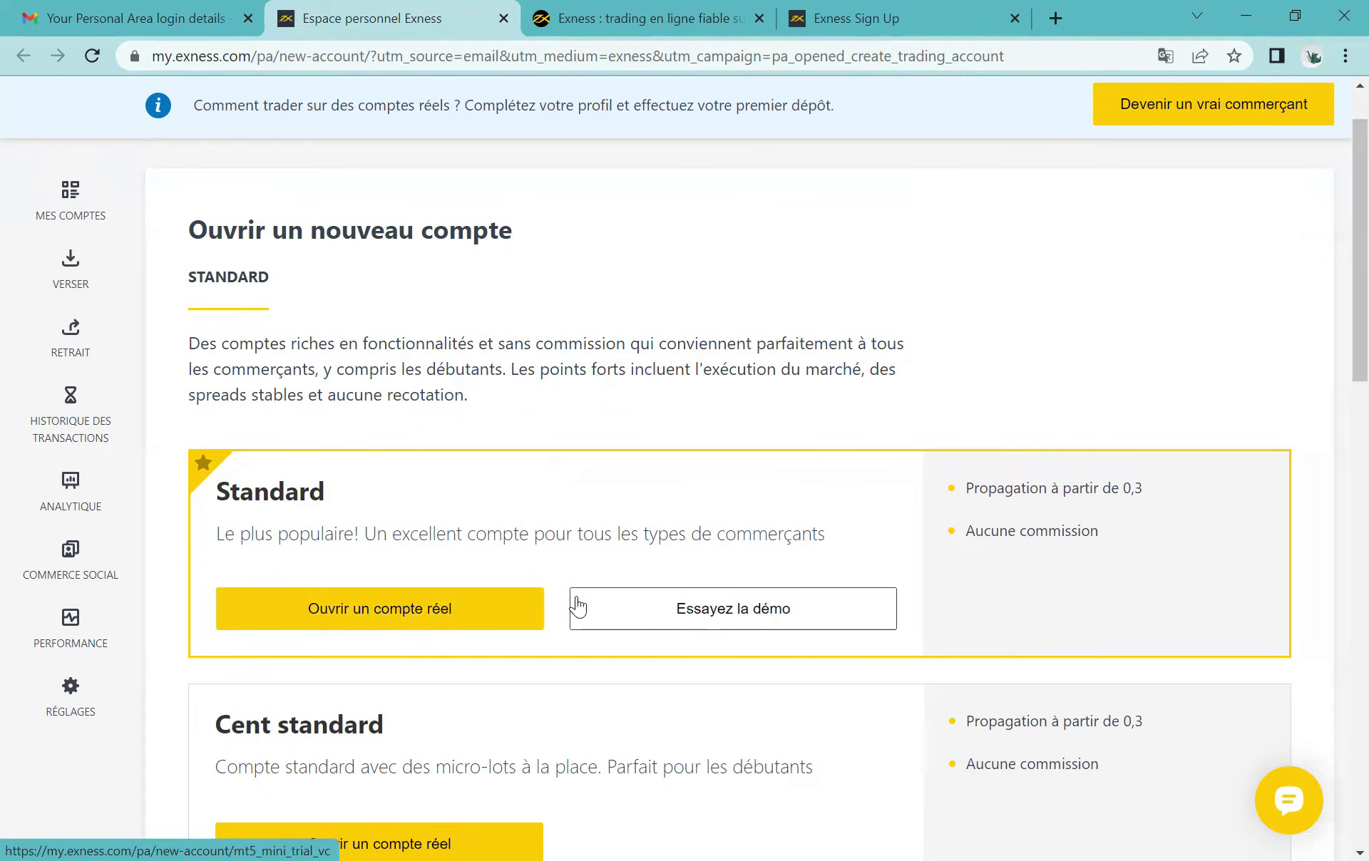
{"action": "left_click", "coordinate": [441, 611]}
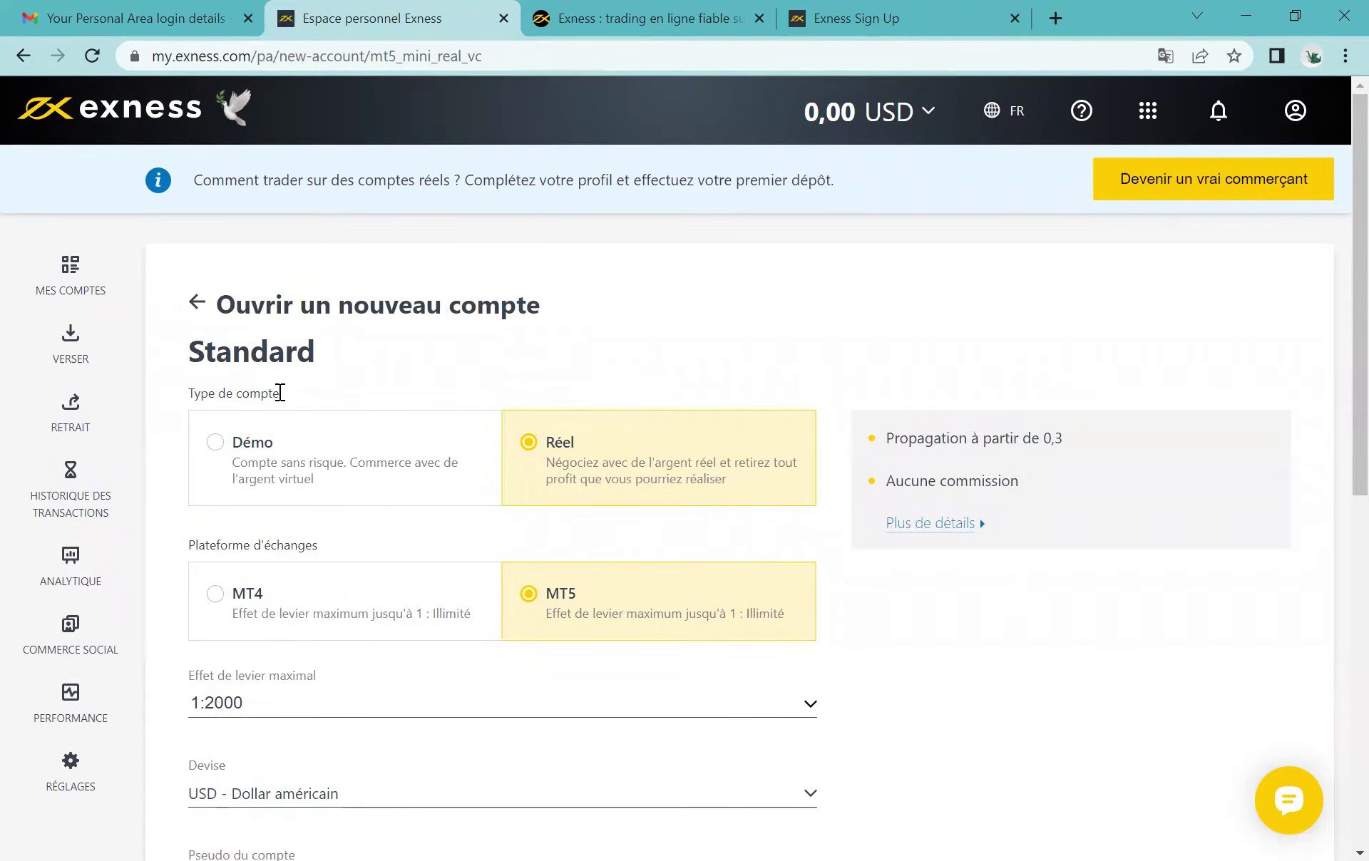
Step: Switch the new account's platform to MT4, then back to MT5
{"action": "scroll", "coordinate": [280, 393], "scroll_direction": "down", "scroll_amount": 1}
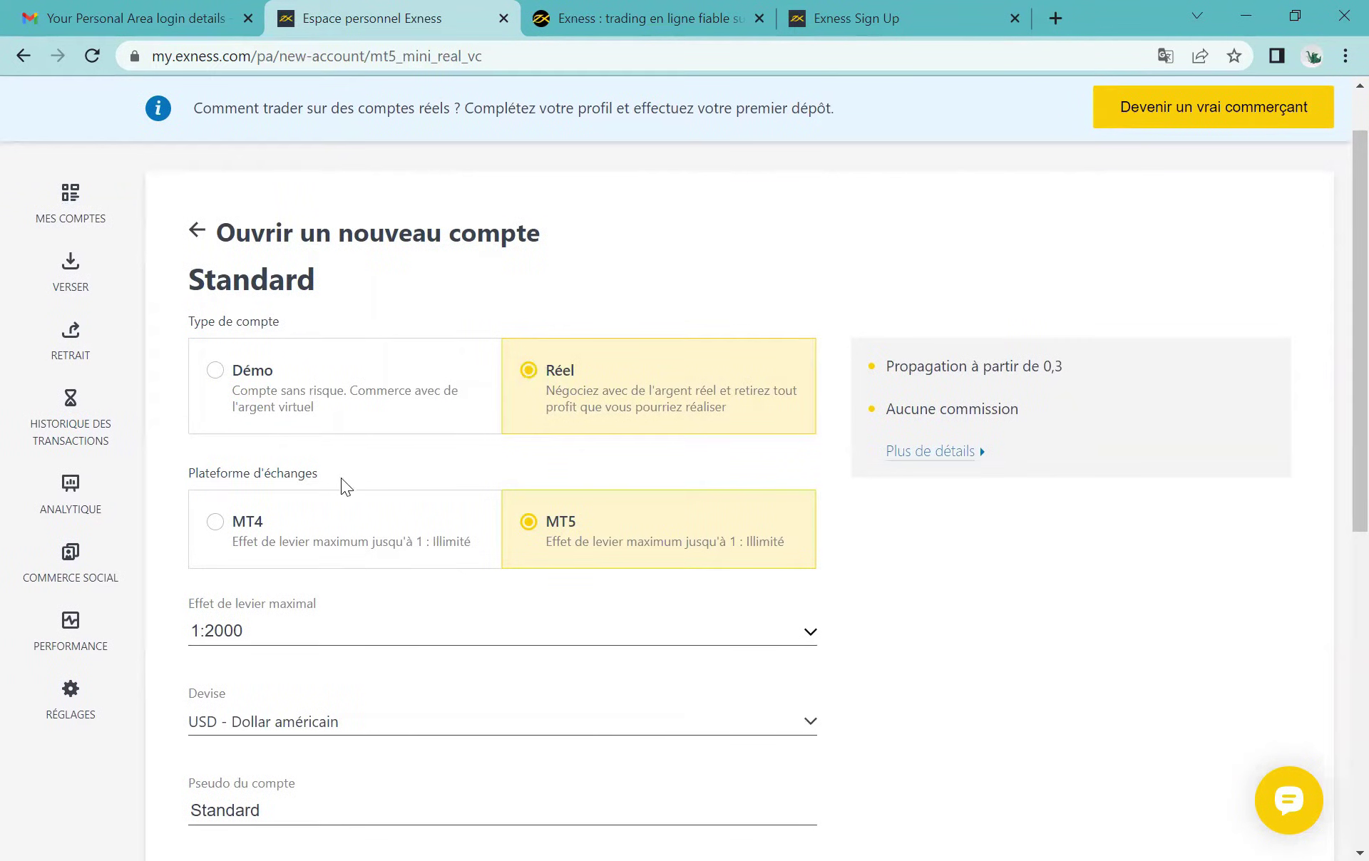
{"action": "left_click_drag", "start_coordinate": [322, 473], "coordinate": [169, 476]}
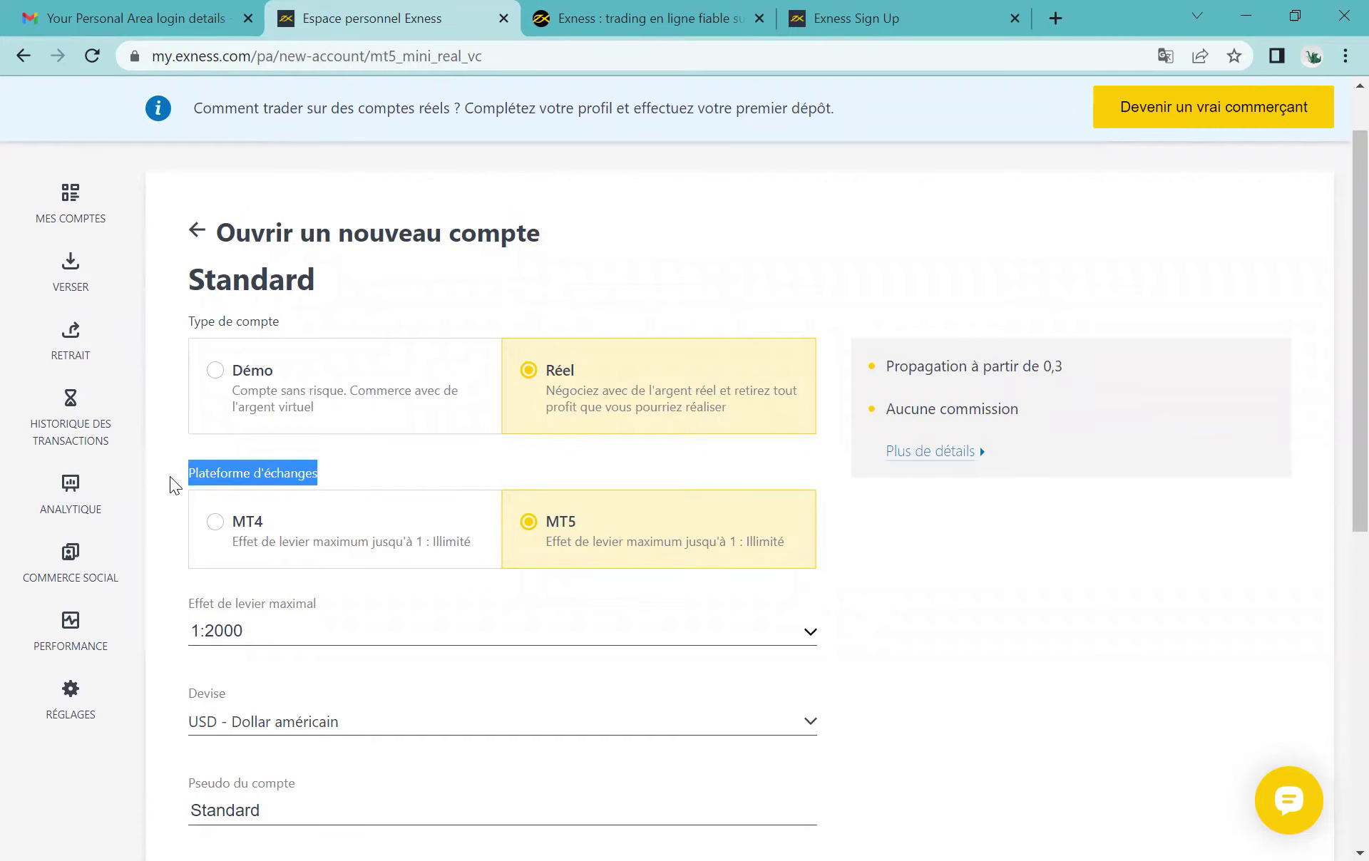
{"action": "left_click", "coordinate": [194, 479]}
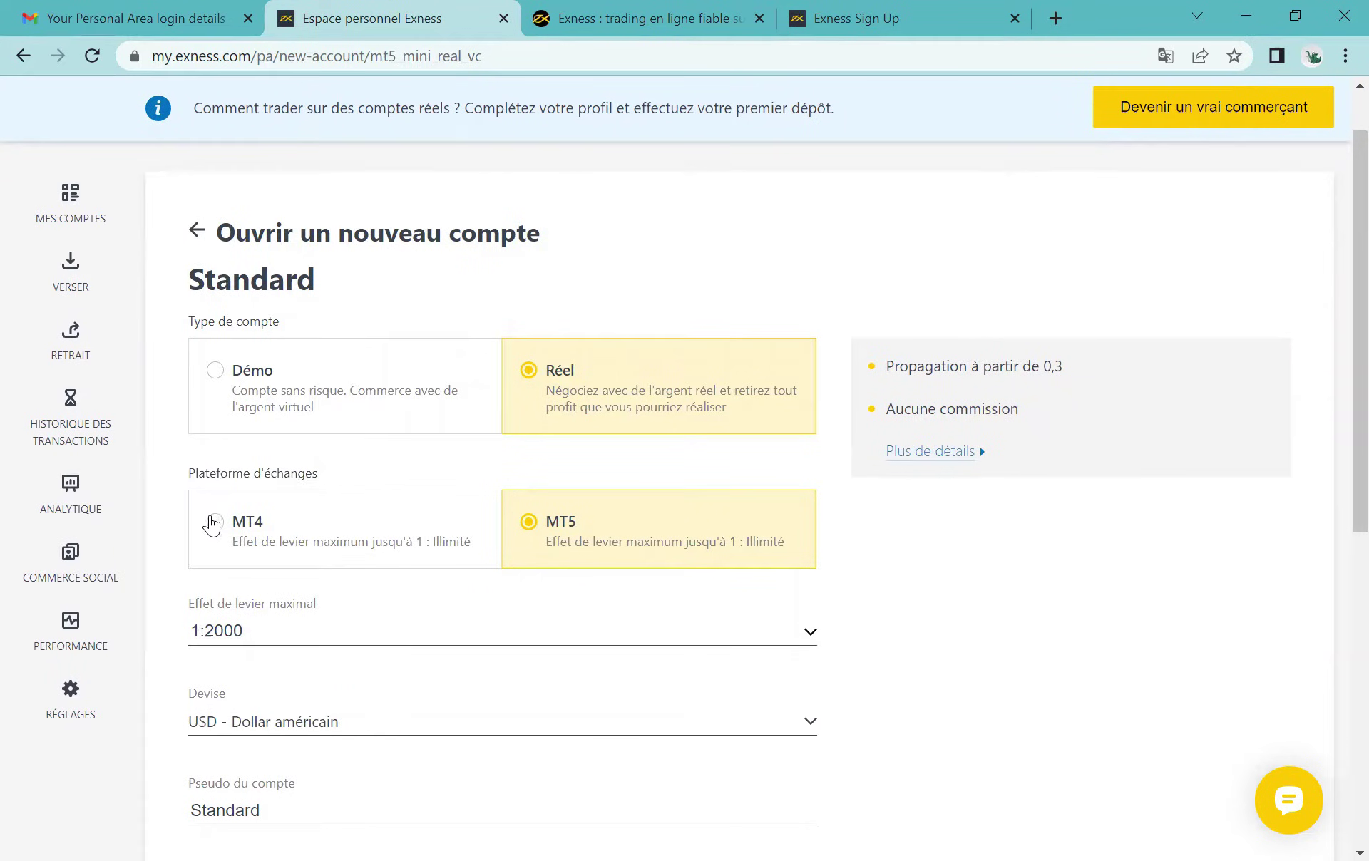
{"action": "left_click", "coordinate": [212, 523]}
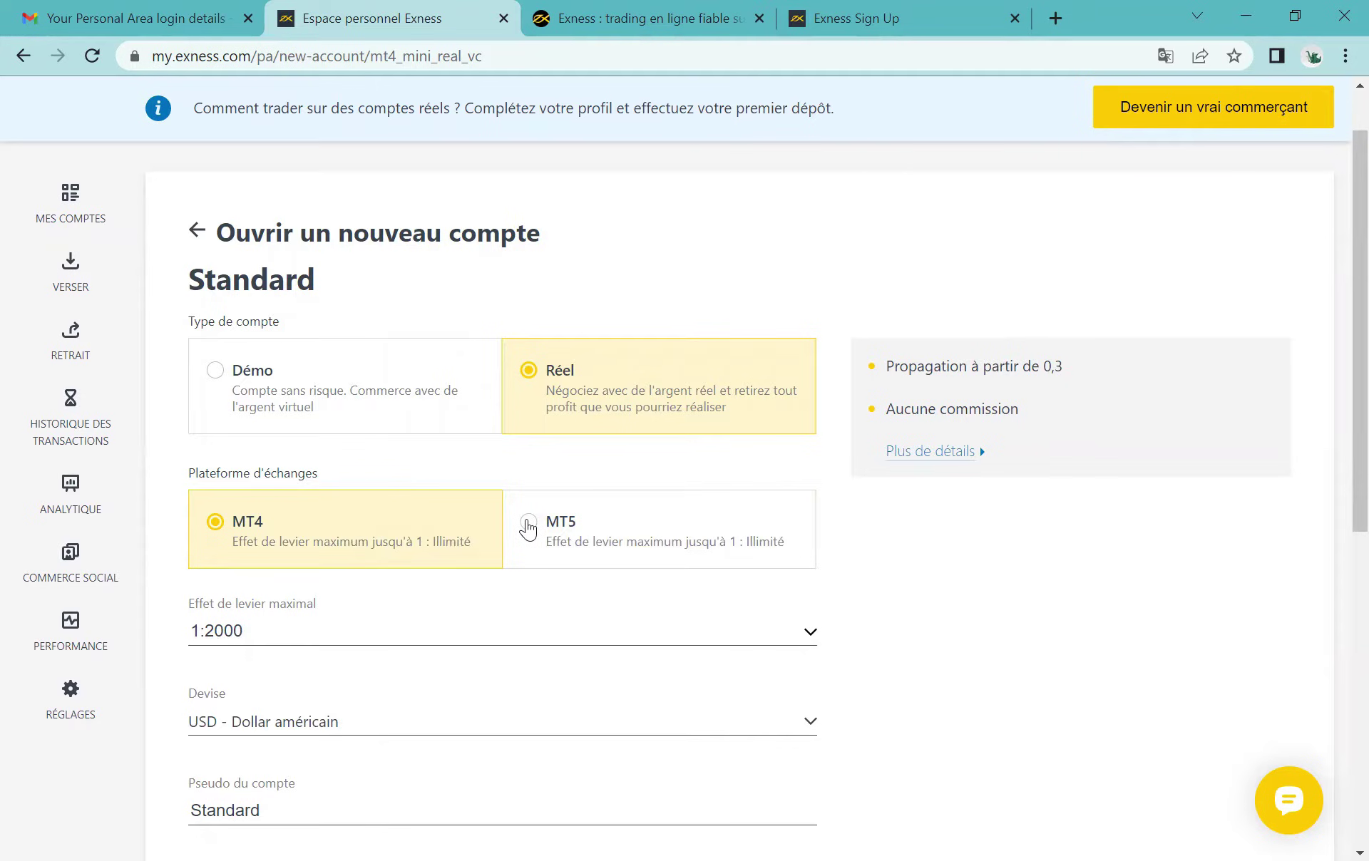
{"action": "left_click", "coordinate": [529, 528]}
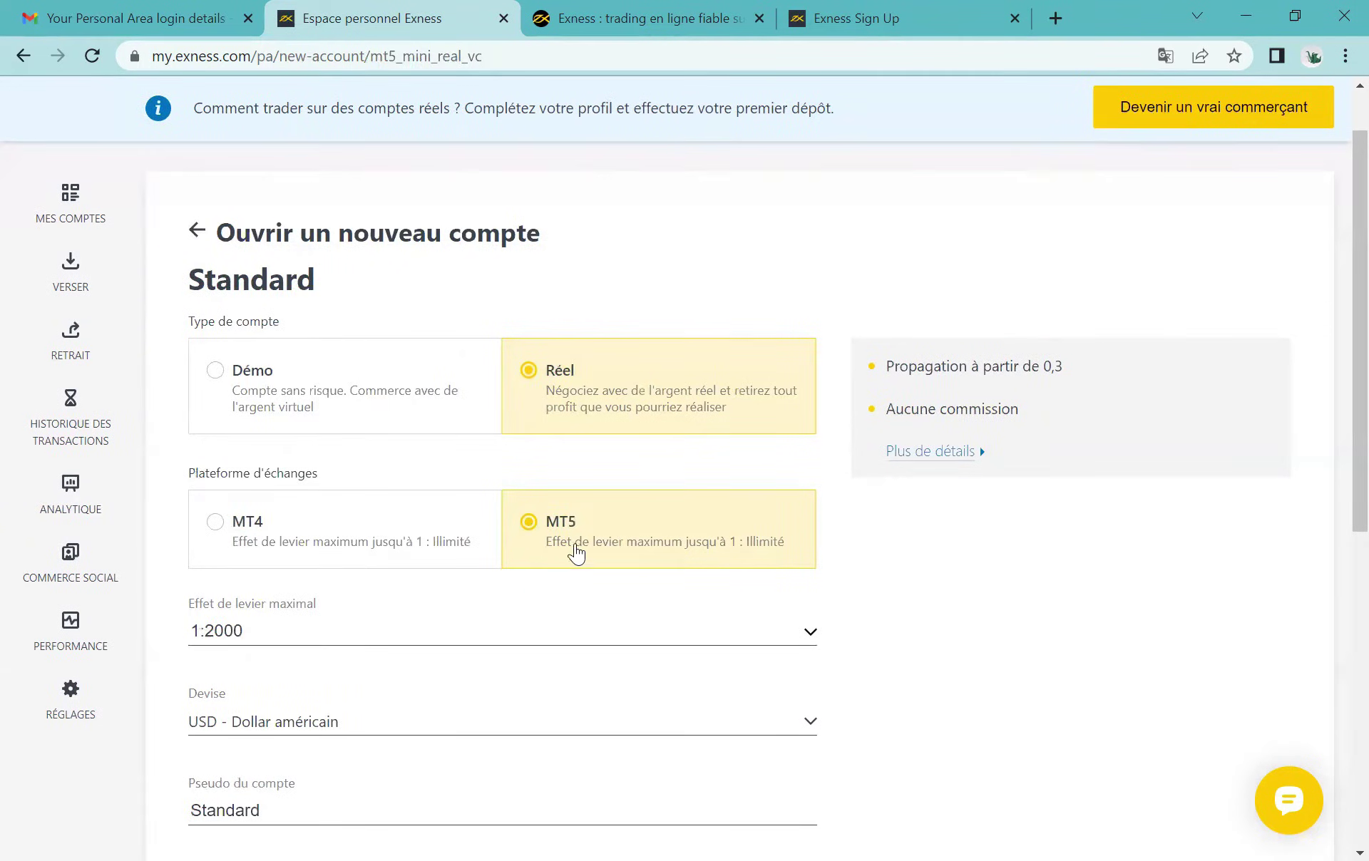
Step: Change the maximum leverage from 1:2000 to 1:500
{"action": "scroll", "coordinate": [624, 584], "scroll_direction": "down", "scroll_amount": 1}
{"action": "scroll", "coordinate": [362, 528], "scroll_direction": "down", "scroll_amount": 1}
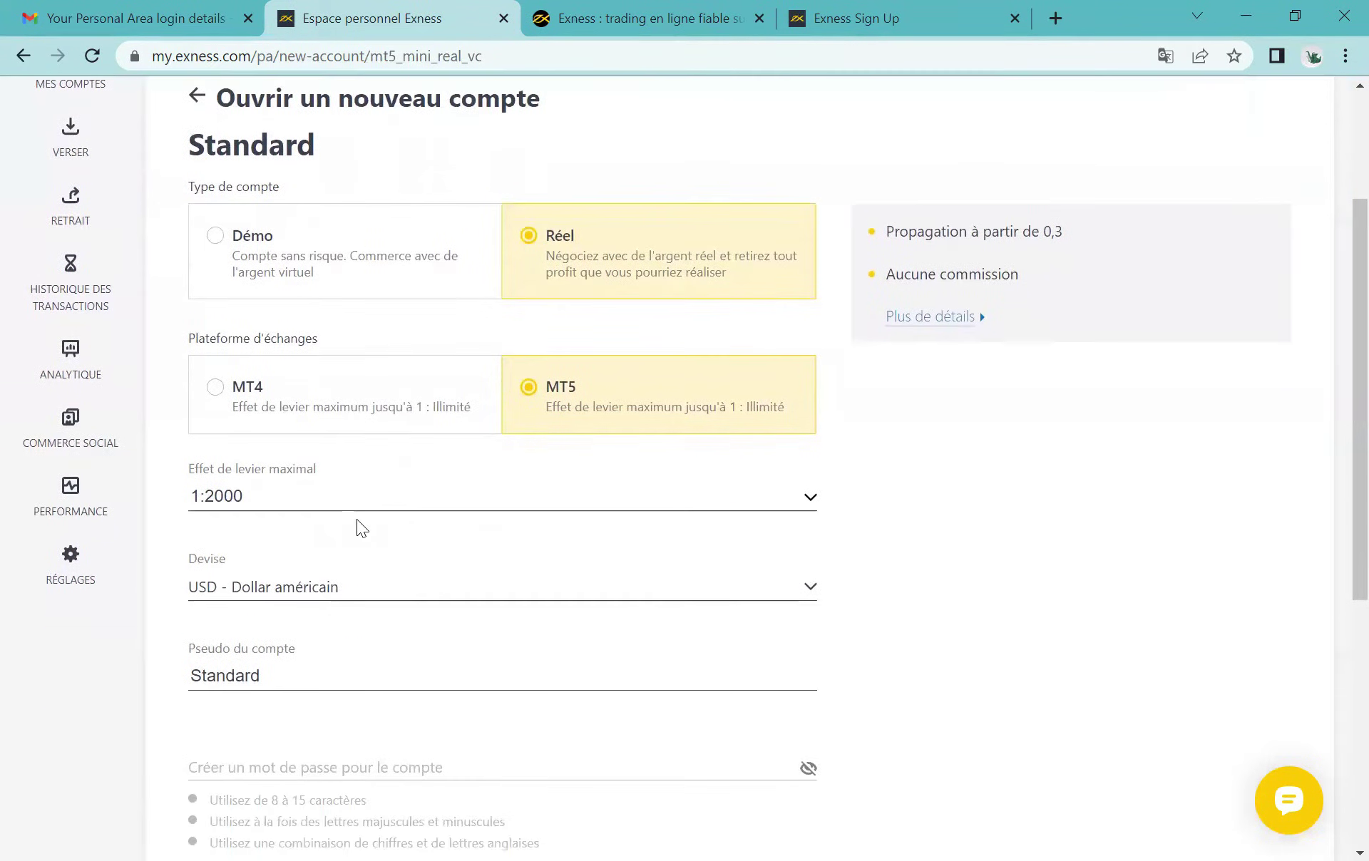
{"action": "left_click_drag", "start_coordinate": [187, 468], "coordinate": [275, 464]}
{"action": "left_click", "coordinate": [331, 470]}
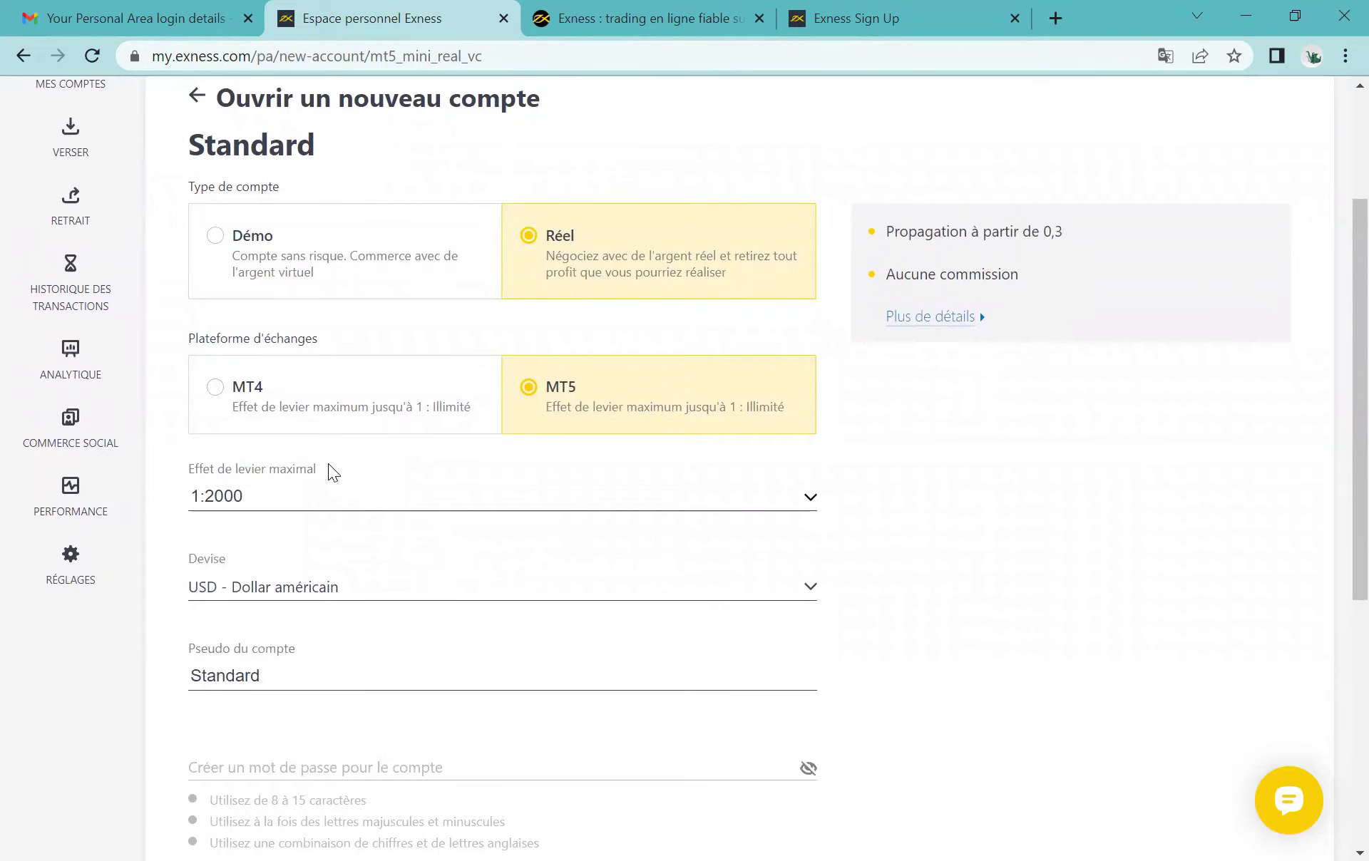
{"action": "left_click", "coordinate": [1014, 494]}
{"action": "left_click", "coordinate": [810, 499]}
{"action": "scroll", "coordinate": [239, 625], "scroll_direction": "down", "scroll_amount": 2}
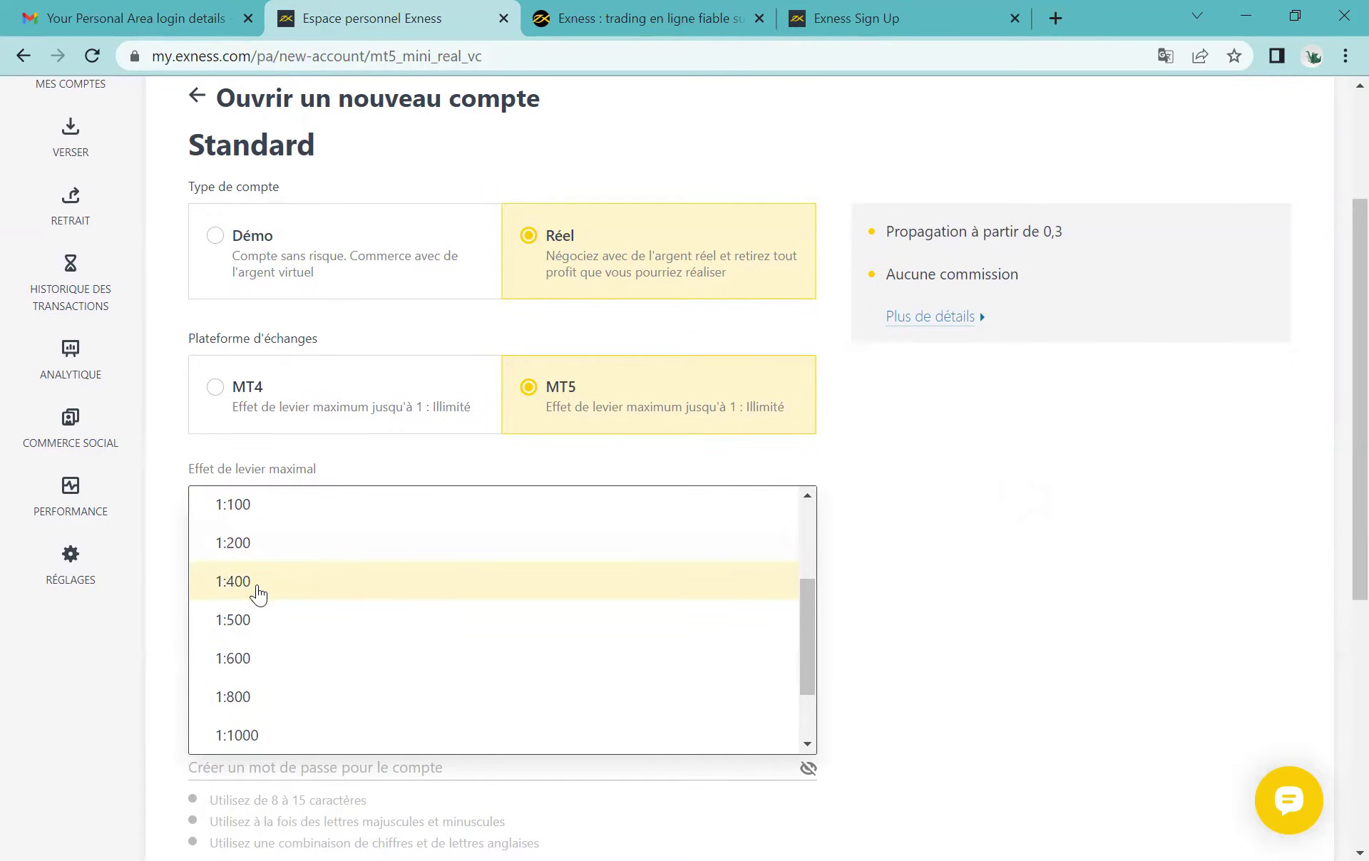
{"action": "scroll", "coordinate": [278, 657], "scroll_direction": "down", "scroll_amount": 2}
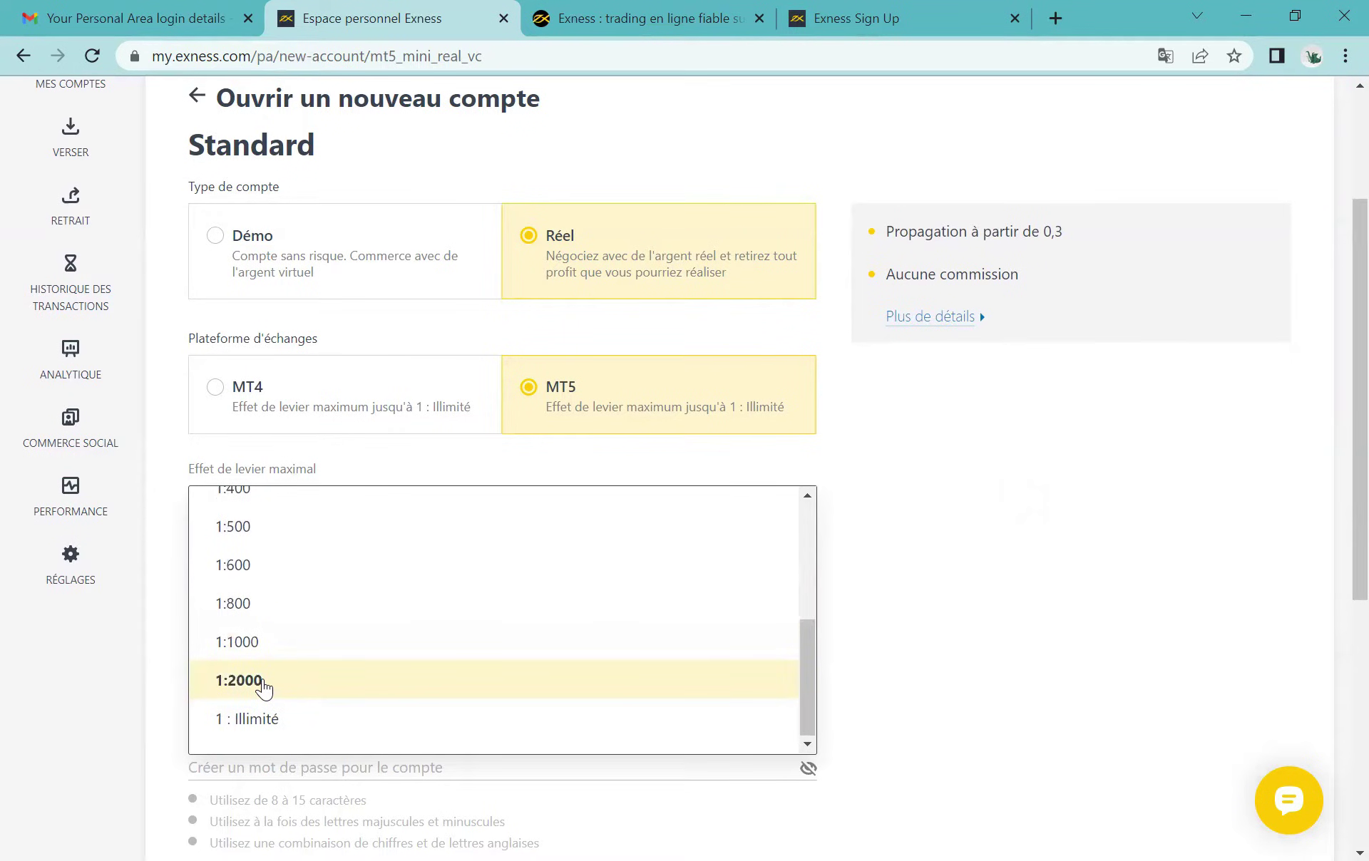
{"action": "scroll", "coordinate": [262, 686], "scroll_direction": "up", "scroll_amount": 2}
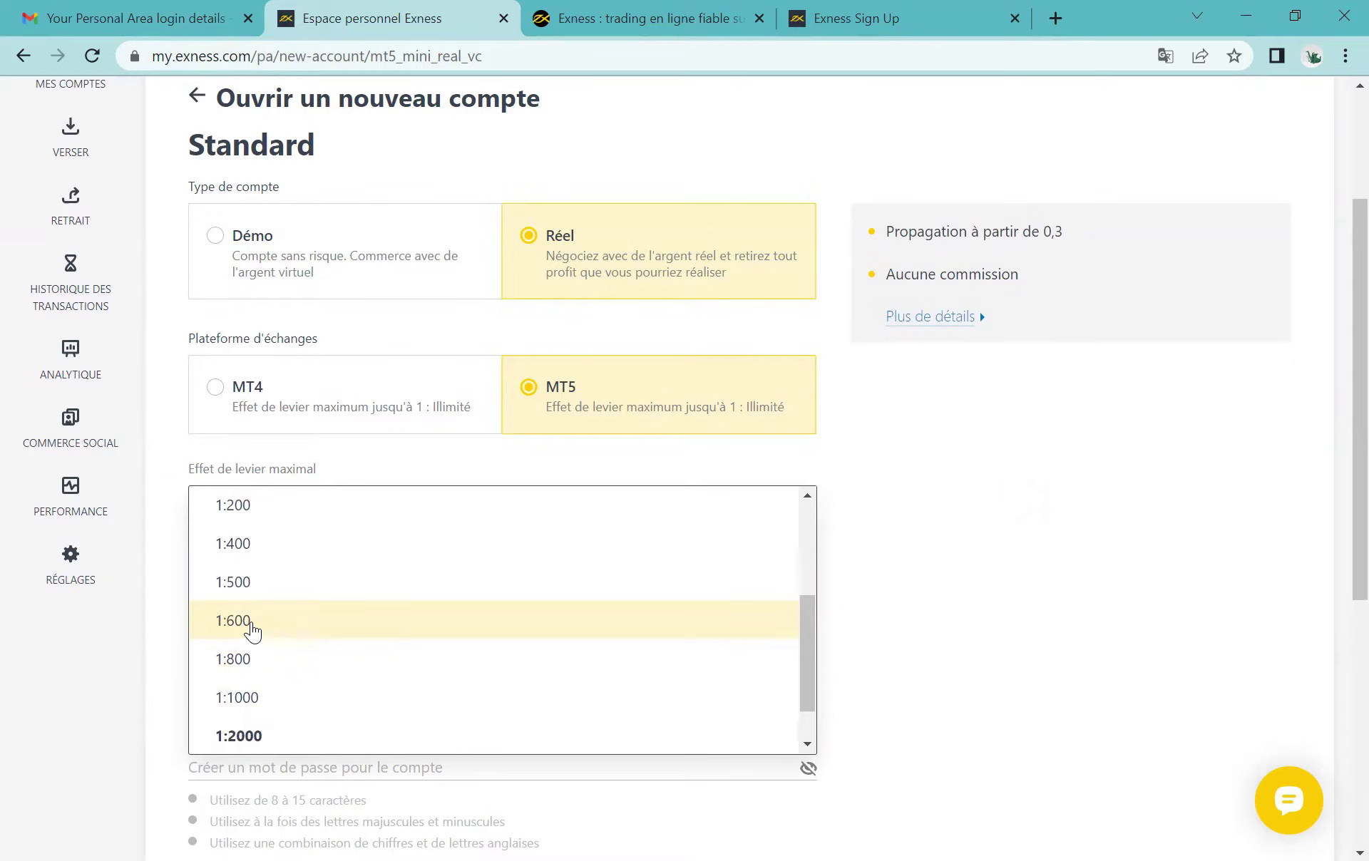
{"action": "left_click", "coordinate": [246, 583]}
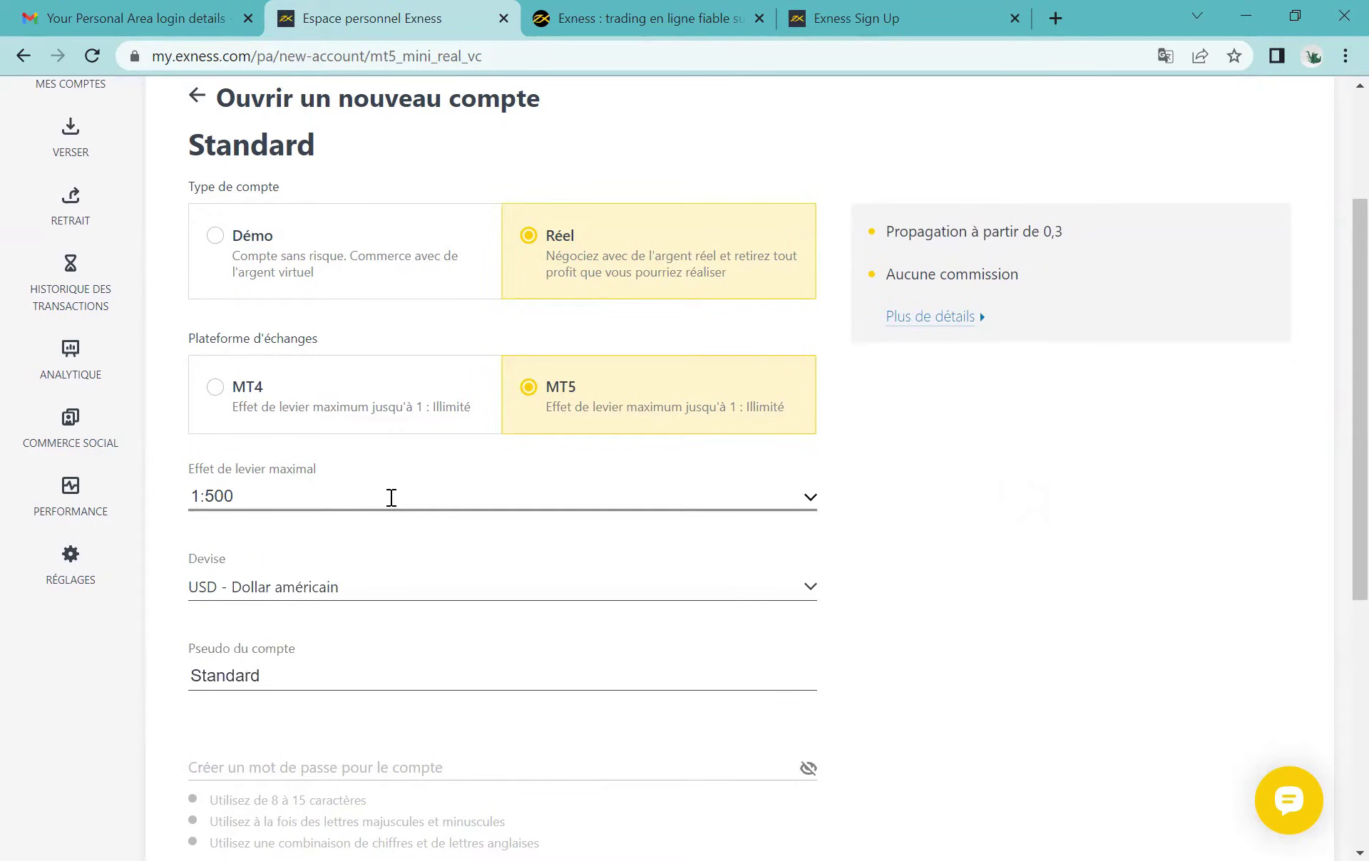
{"action": "left_click", "coordinate": [569, 589]}
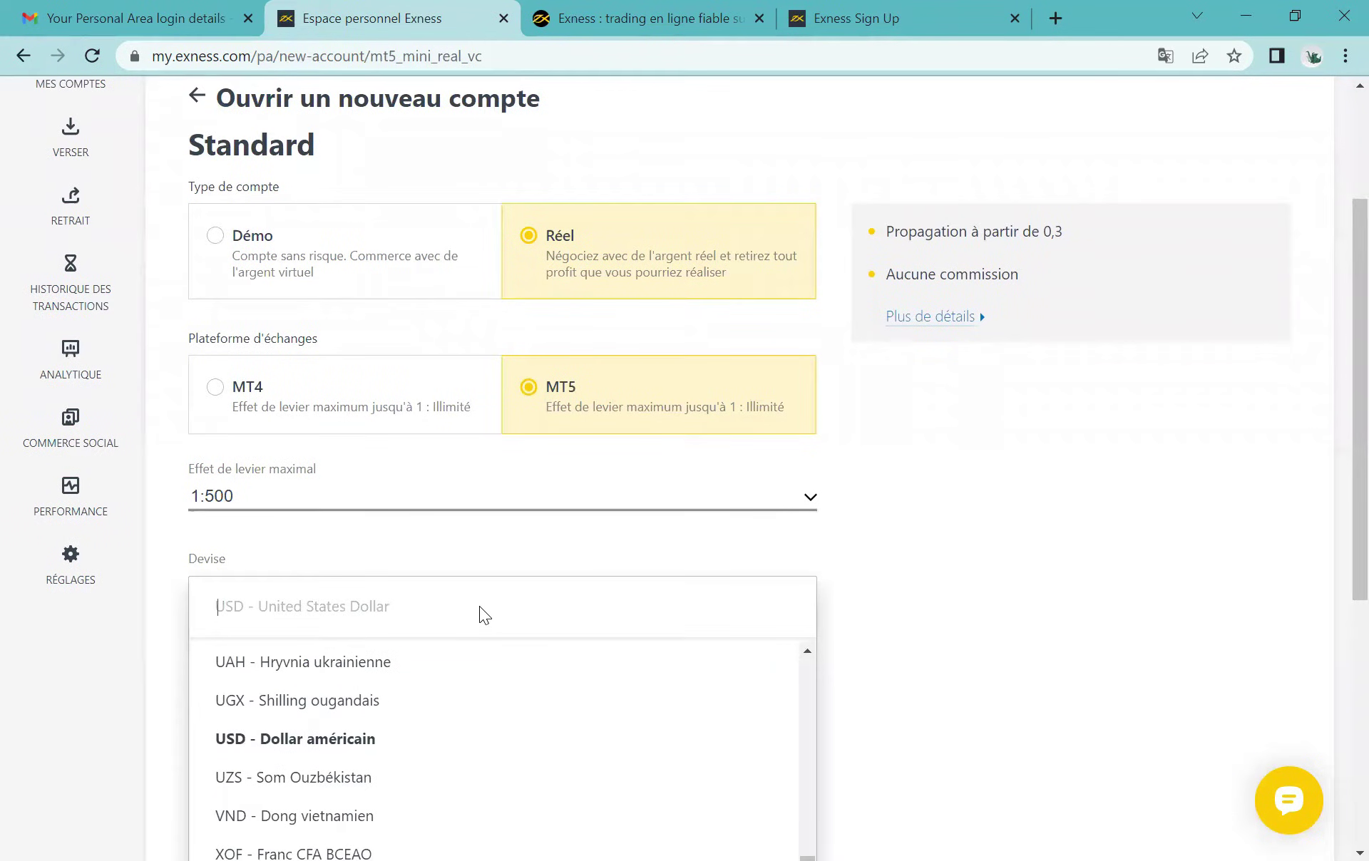
Step: Try XOF, EUR and then GBP as the account currency
{"action": "scroll", "coordinate": [479, 606], "scroll_direction": "down", "scroll_amount": 2}
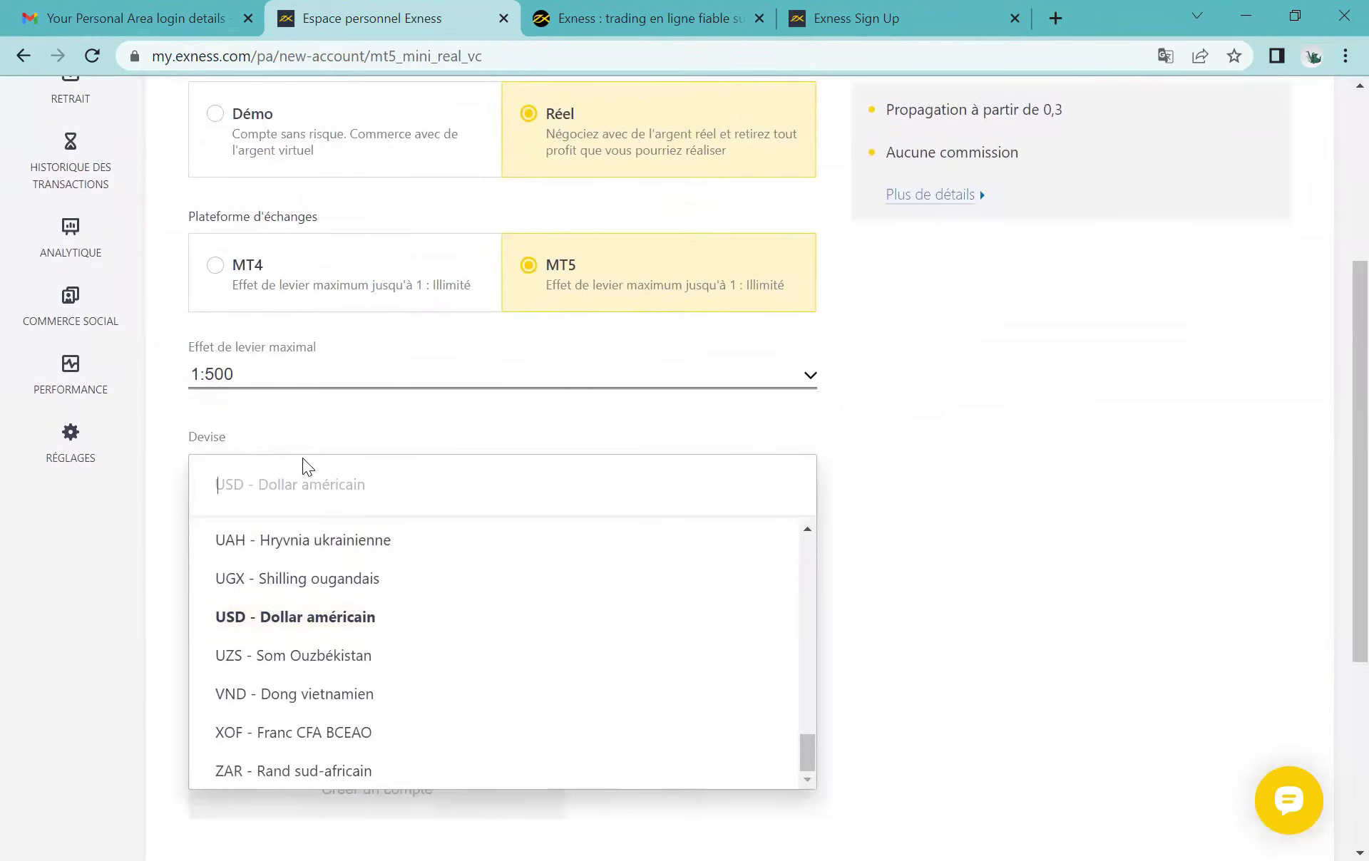
{"action": "left_click", "coordinate": [315, 734]}
{"action": "left_click", "coordinate": [425, 463]}
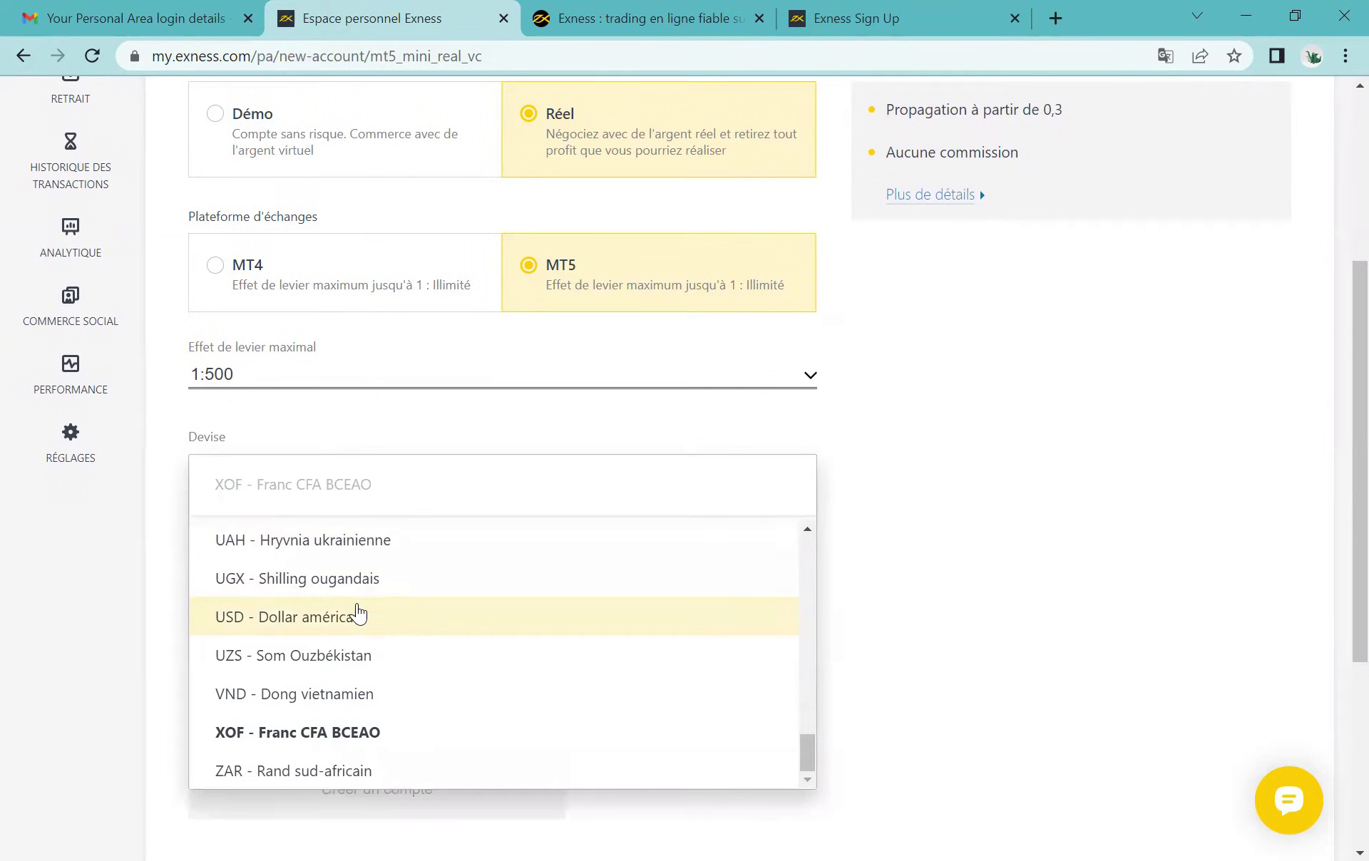
{"action": "type", "text": "eur"}
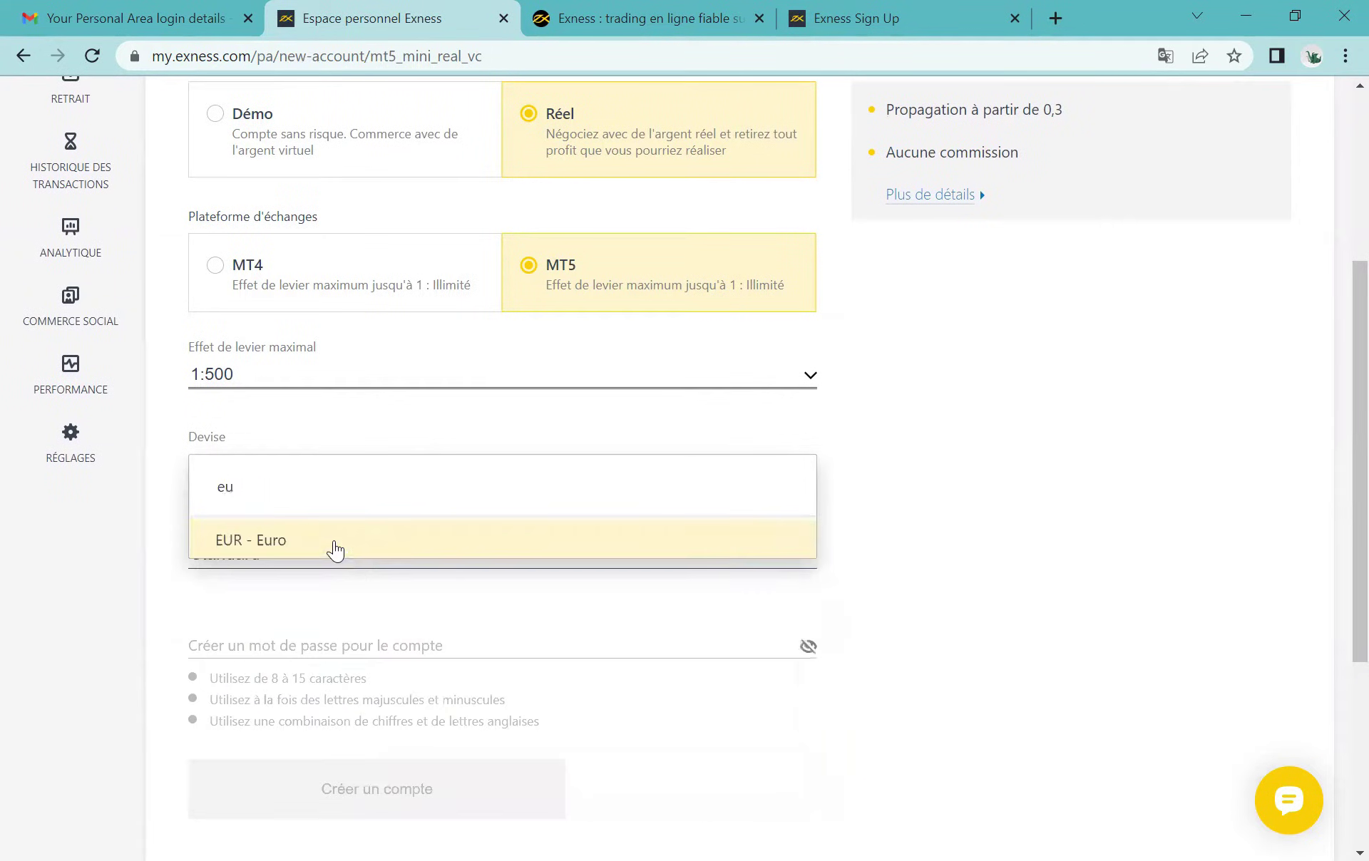
{"action": "left_click", "coordinate": [335, 549]}
{"action": "left_click", "coordinate": [507, 465]}
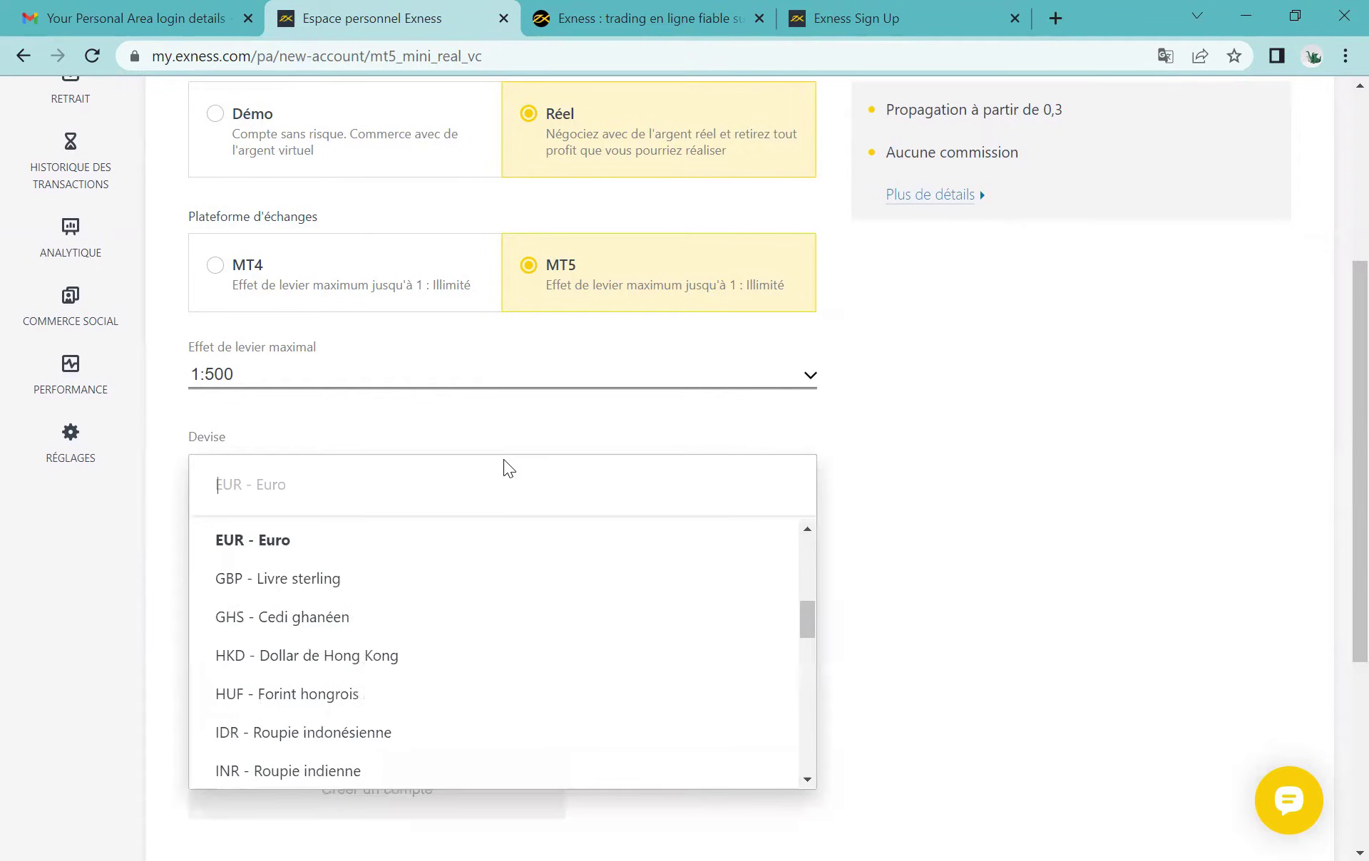
{"action": "left_click", "coordinate": [402, 582]}
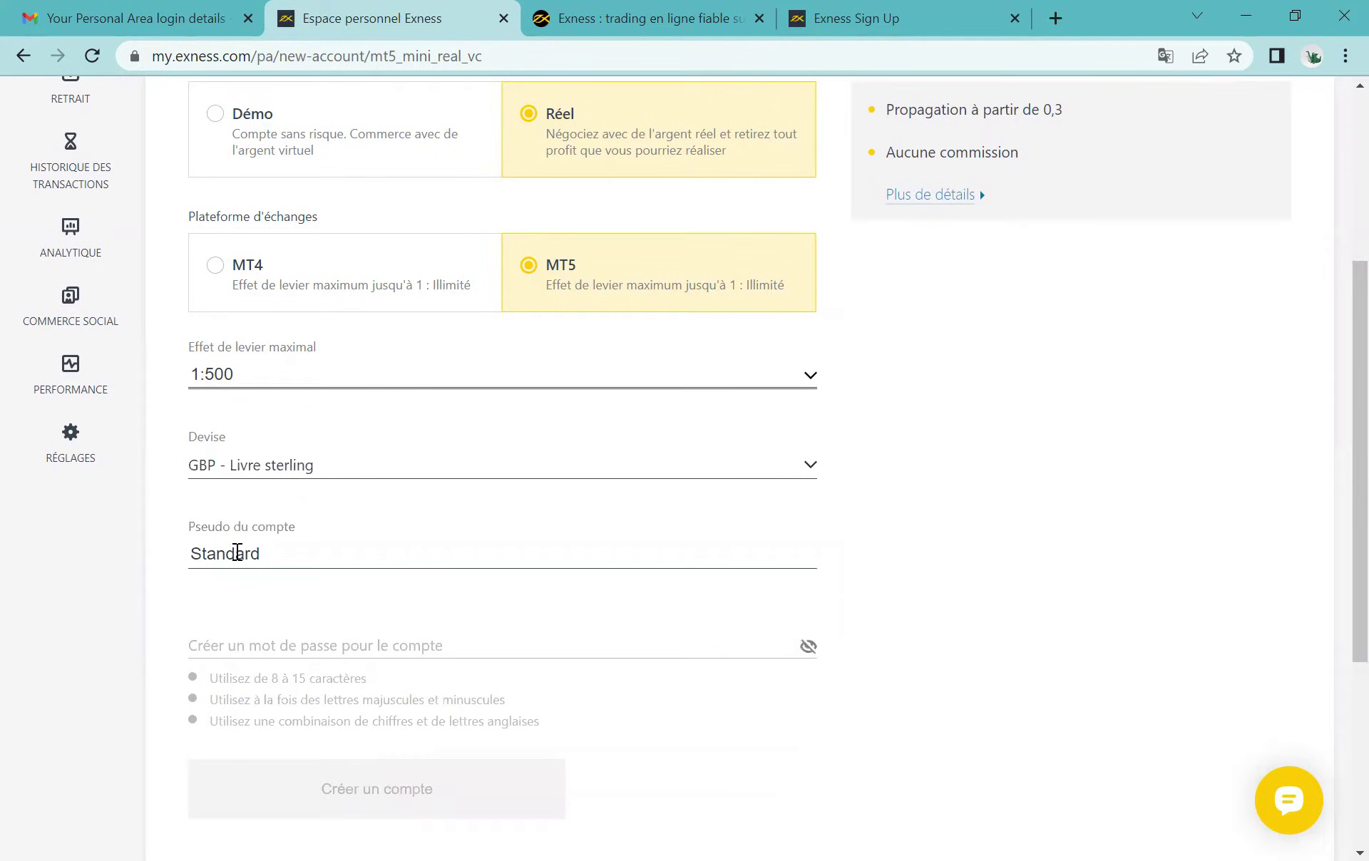
Step: Replace the 'Standard' account nickname with the account holder's full name
{"action": "left_click_drag", "start_coordinate": [181, 529], "coordinate": [297, 527]}
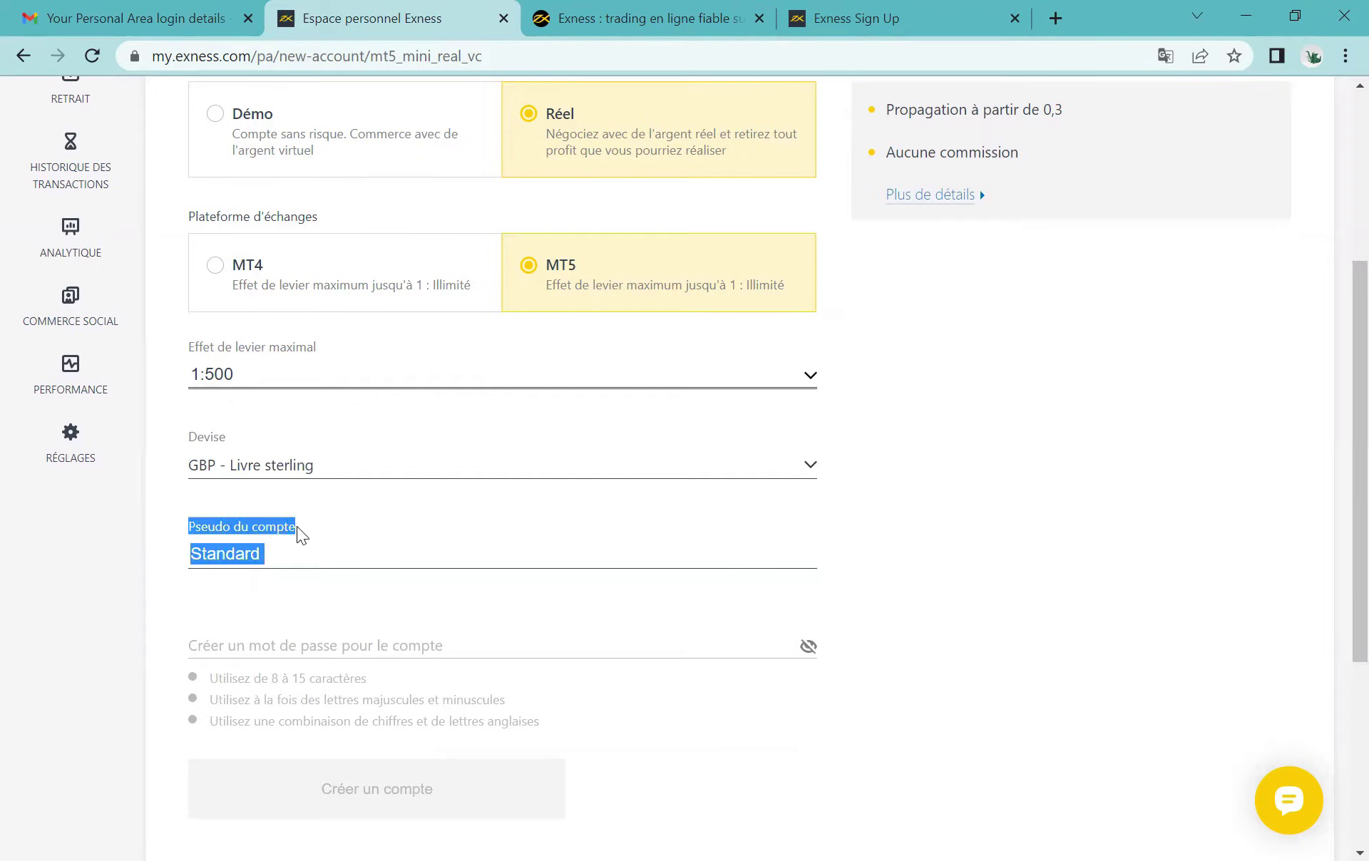
{"action": "left_click", "coordinate": [296, 527]}
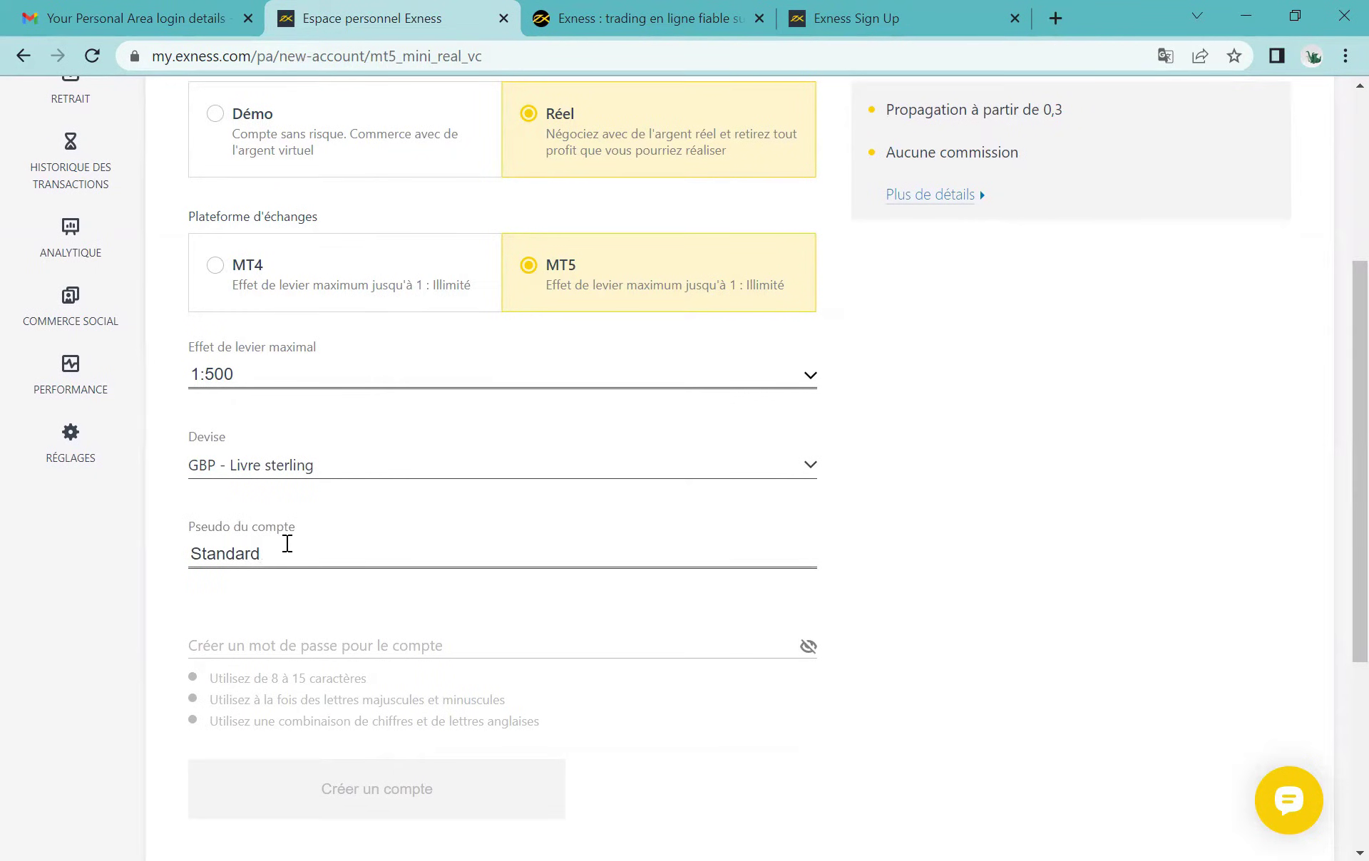
{"action": "key", "text": "BackSpace"}
{"action": "key", "text": "BackSpace"}
{"action": "key", "text": "BackSpace"}
{"action": "key", "text": "BackSpace"}
{"action": "key", "text": "BackSpace"}
{"action": "key", "text": "BackSpace"}
{"action": "key", "text": "BackSpace"}
{"action": "key", "text": "BackSpace"}
{"action": "left_click", "coordinate": [647, 505]}
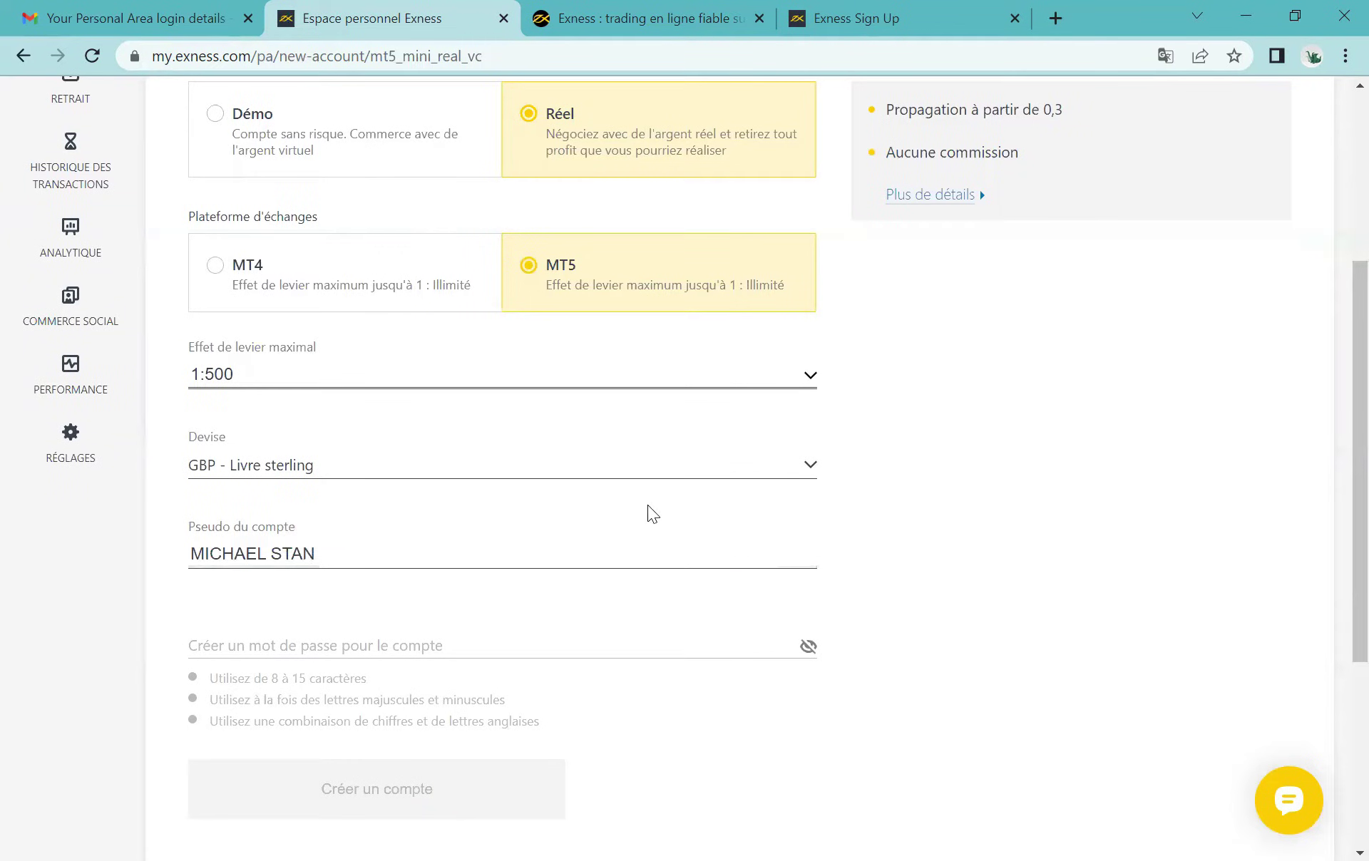
Step: Set the account currency back to US dollar
{"action": "left_click", "coordinate": [568, 464]}
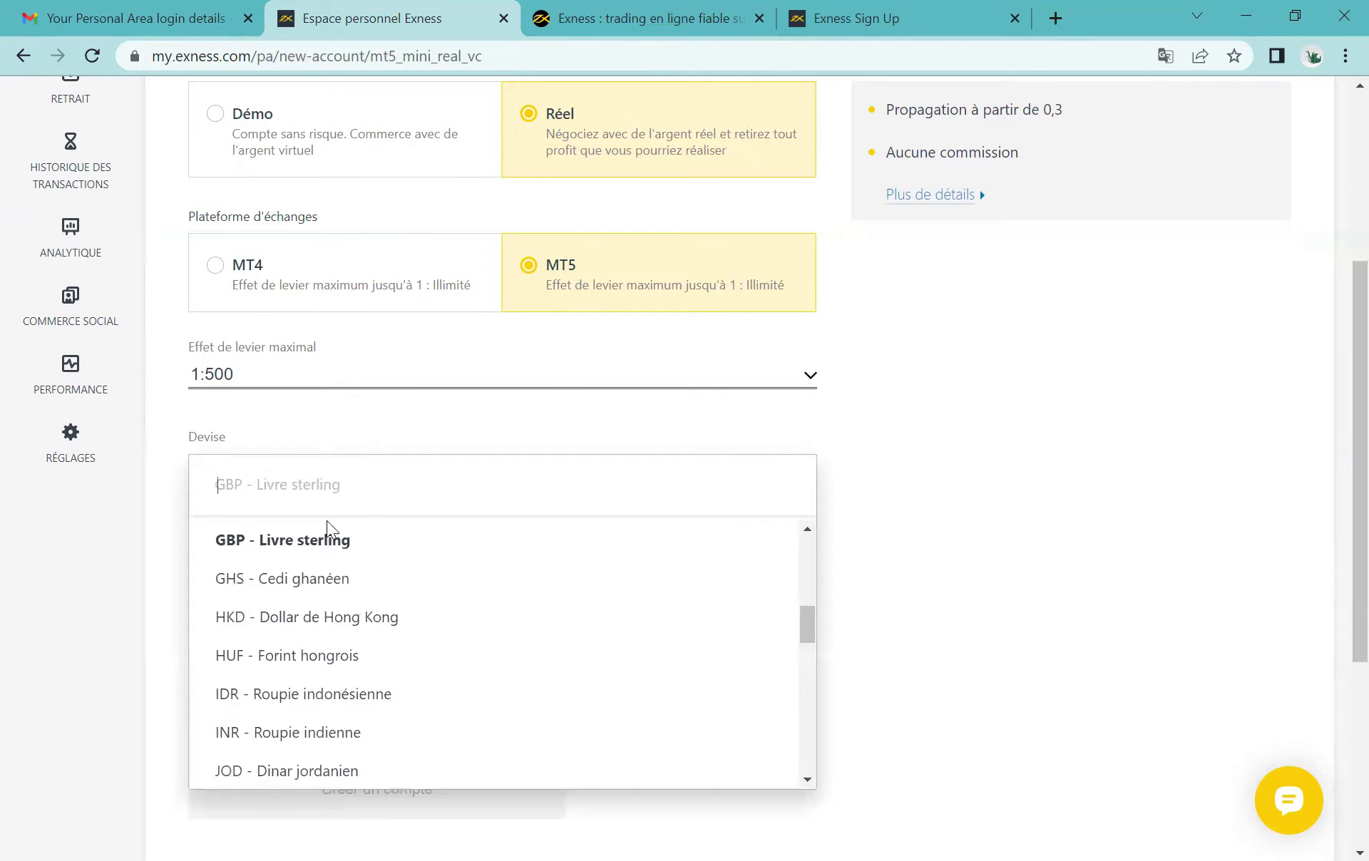
{"action": "type", "text": "US"}
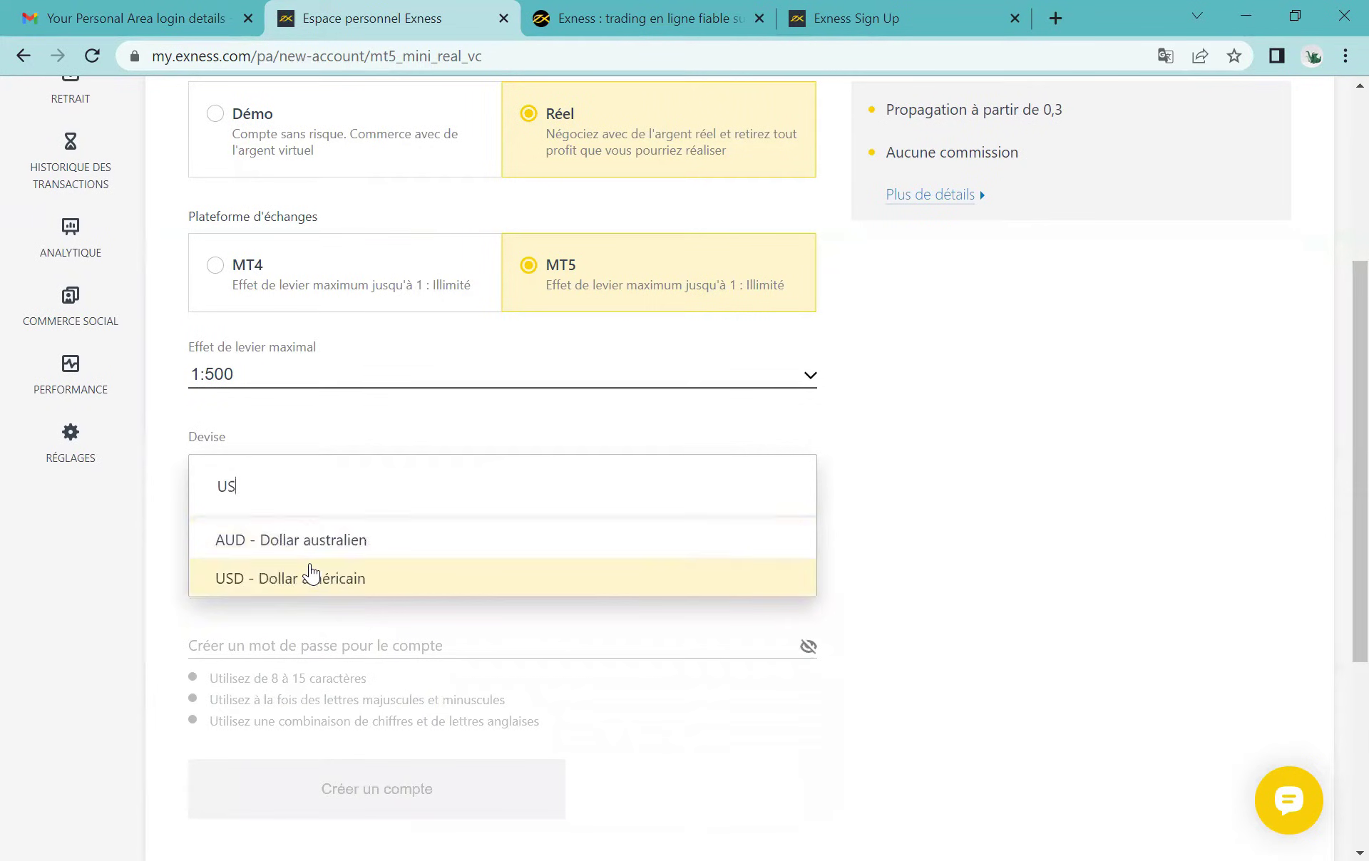
{"action": "left_click", "coordinate": [311, 574]}
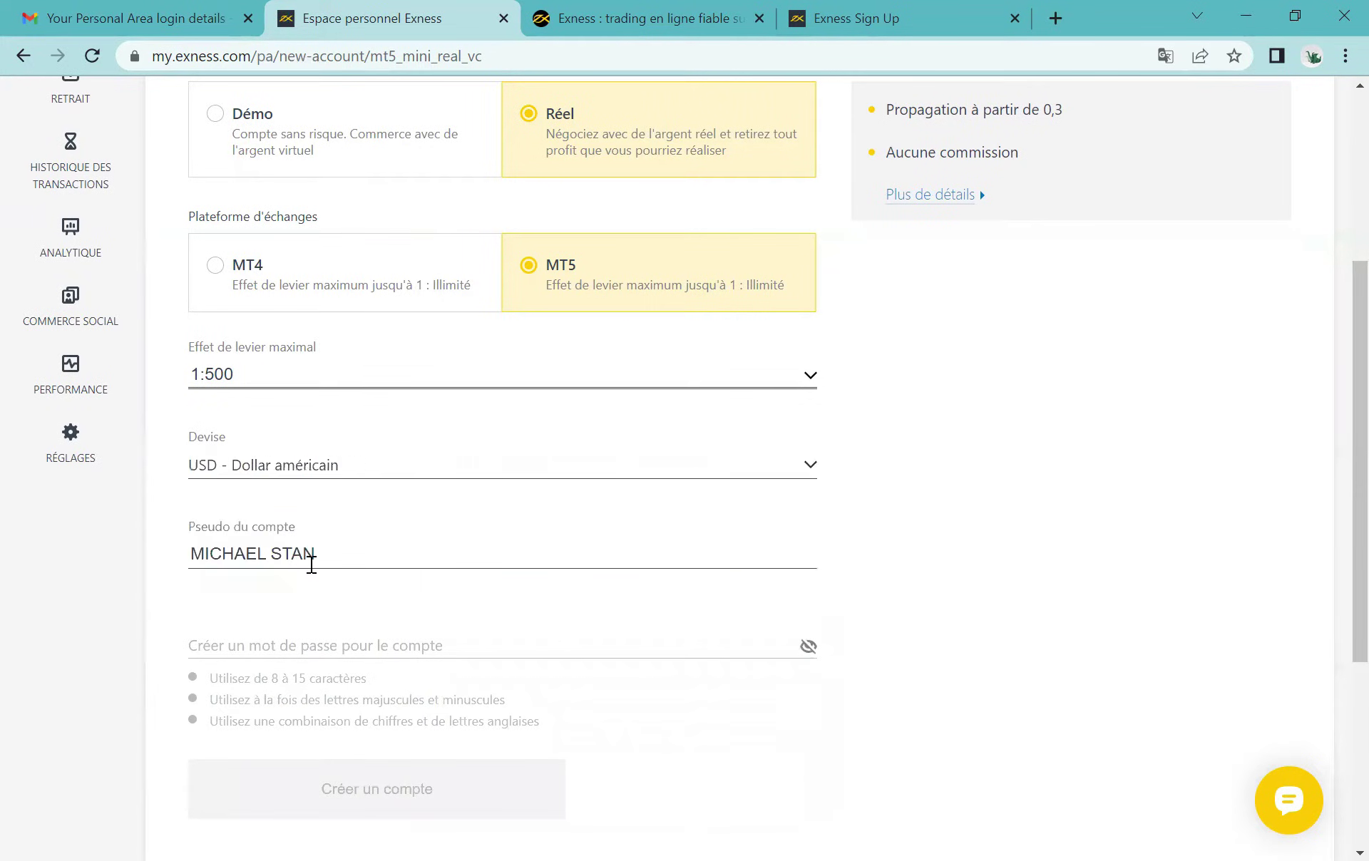
{"action": "scroll", "coordinate": [425, 692], "scroll_direction": "down", "scroll_amount": 1}
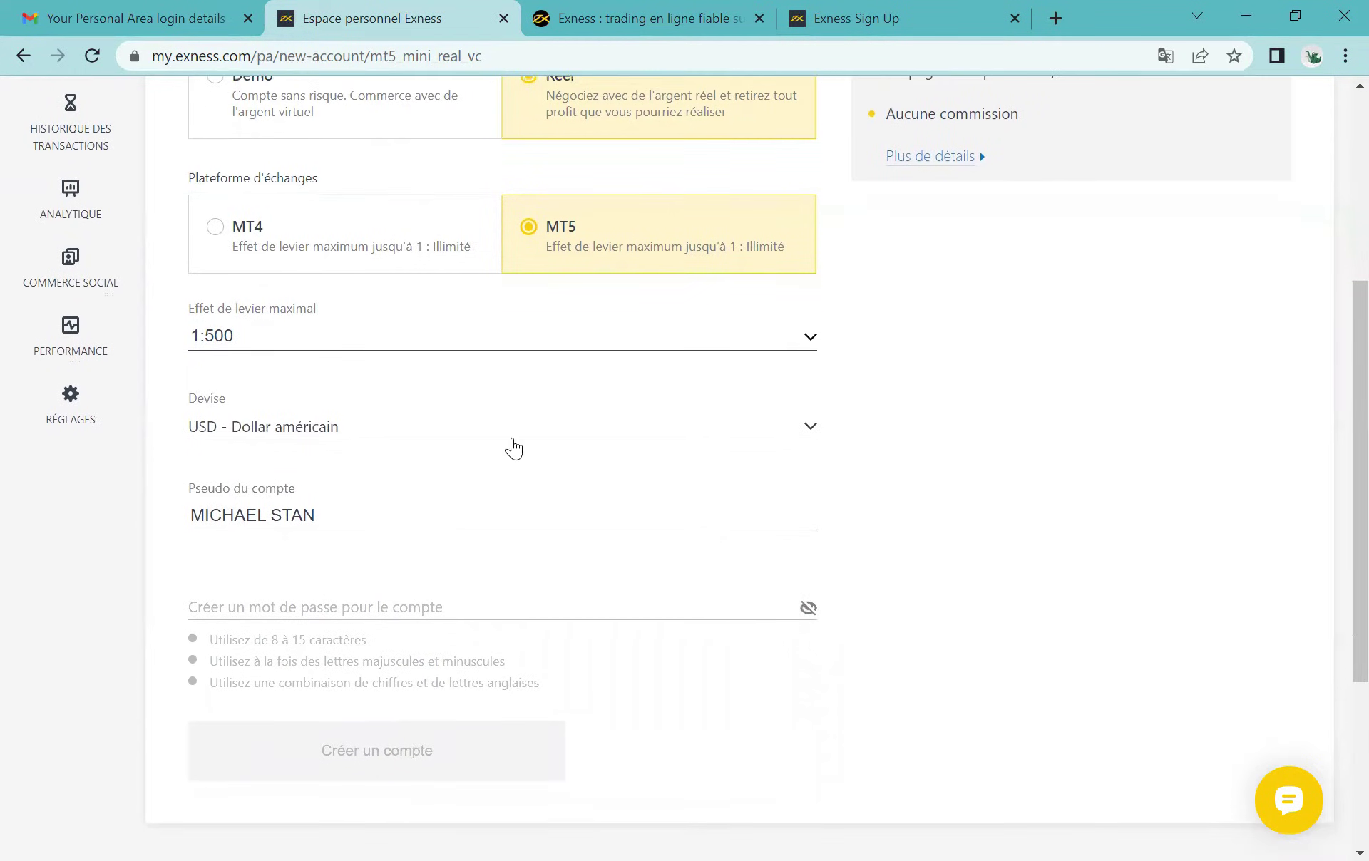
{"action": "scroll", "coordinate": [322, 488], "scroll_direction": "down", "scroll_amount": 2}
Step: Enter a 10-character account password, dismissing Chrome's password suggestions
{"action": "left_click", "coordinate": [231, 496]}
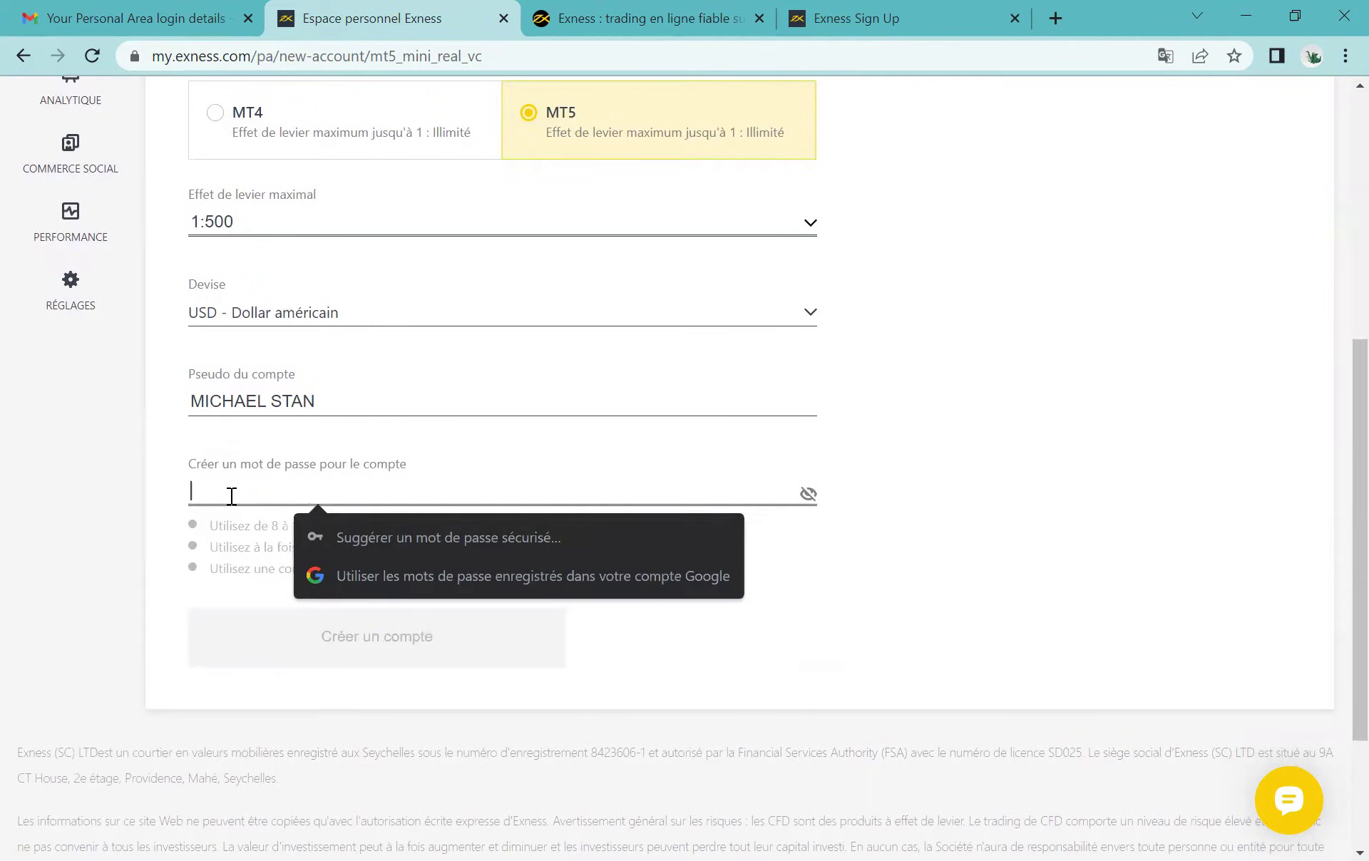
{"action": "left_click", "coordinate": [907, 346]}
{"action": "scroll", "coordinate": [907, 345], "scroll_direction": "up", "scroll_amount": 2}
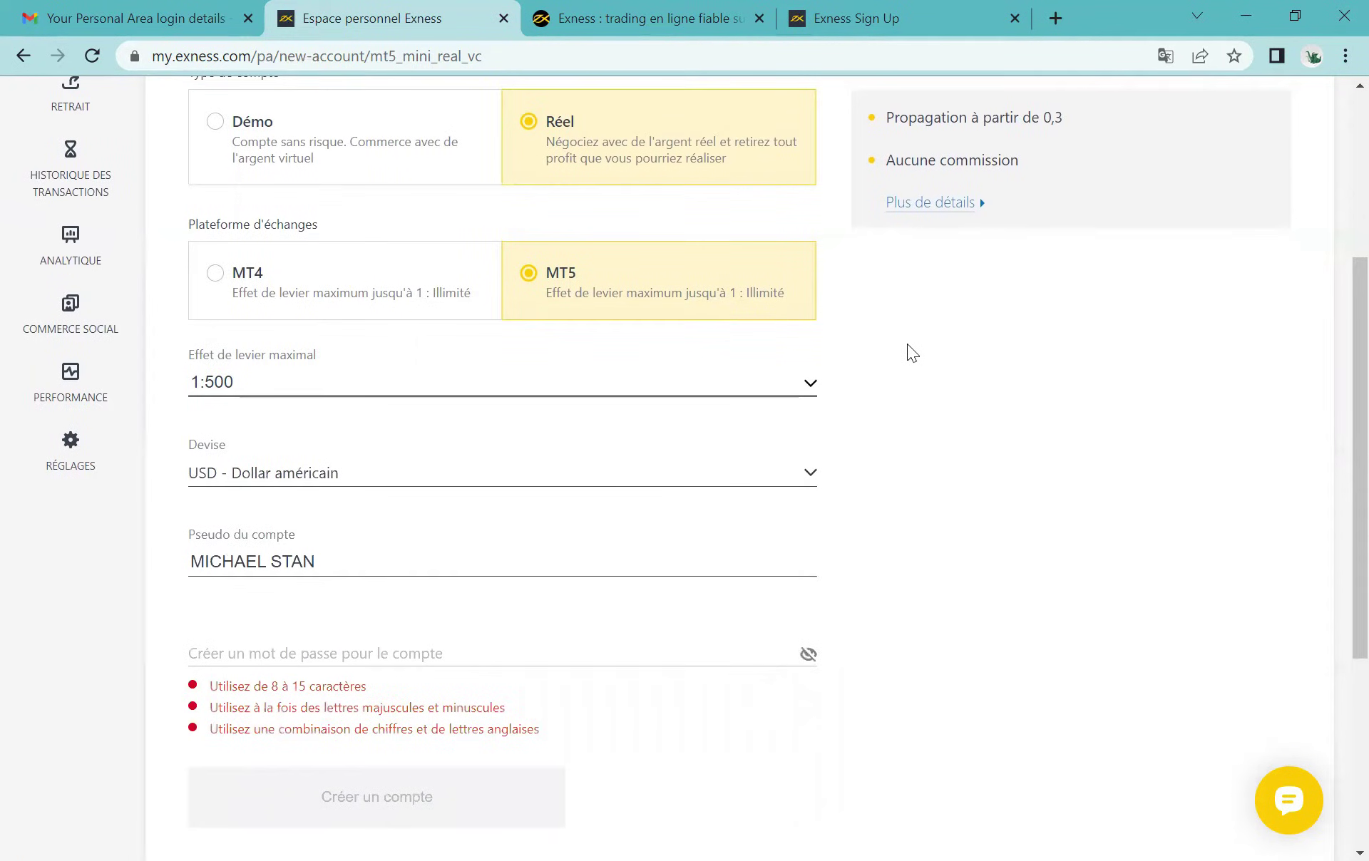
{"action": "scroll", "coordinate": [908, 350], "scroll_direction": "up", "scroll_amount": 2}
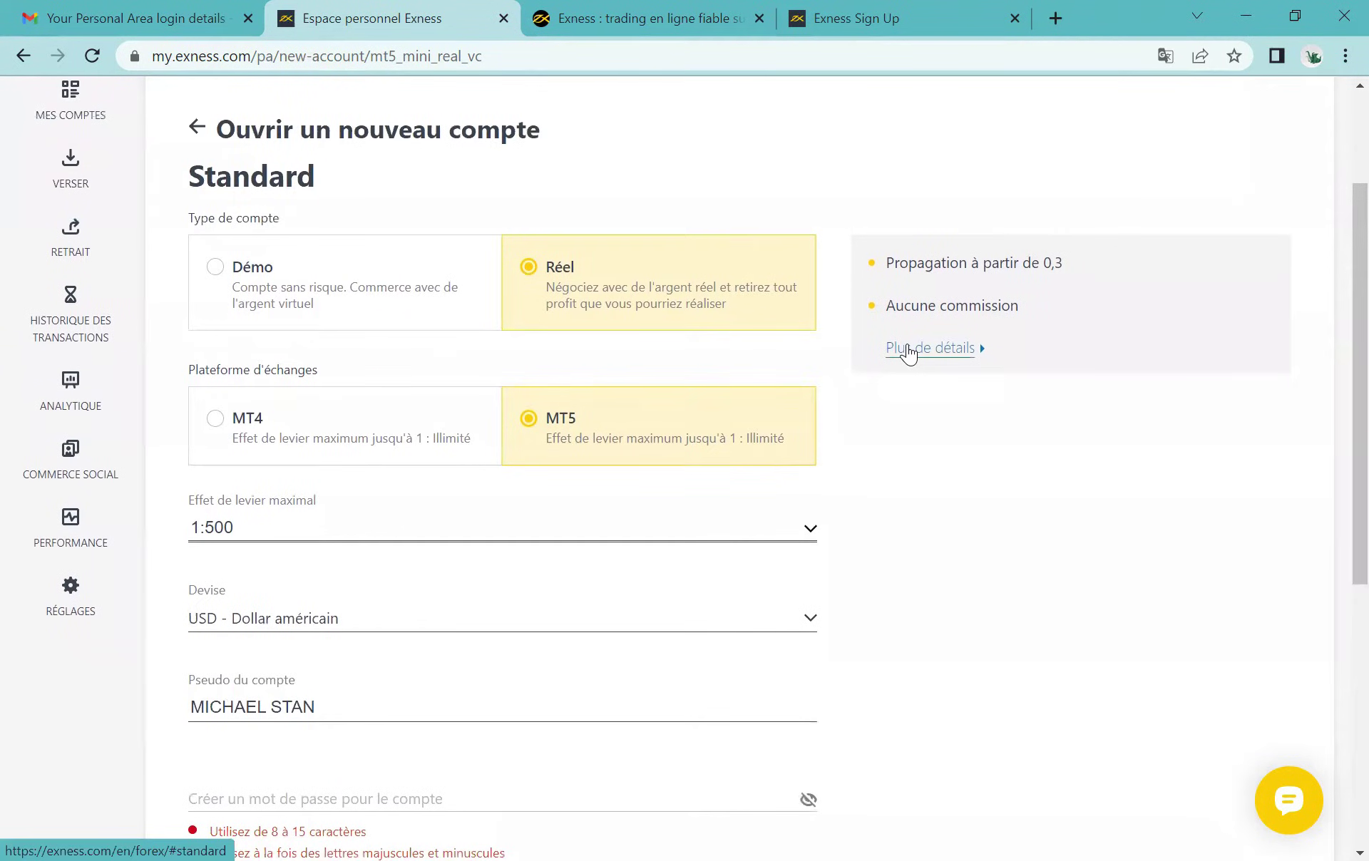
{"action": "scroll", "coordinate": [907, 350], "scroll_direction": "down", "scroll_amount": 1}
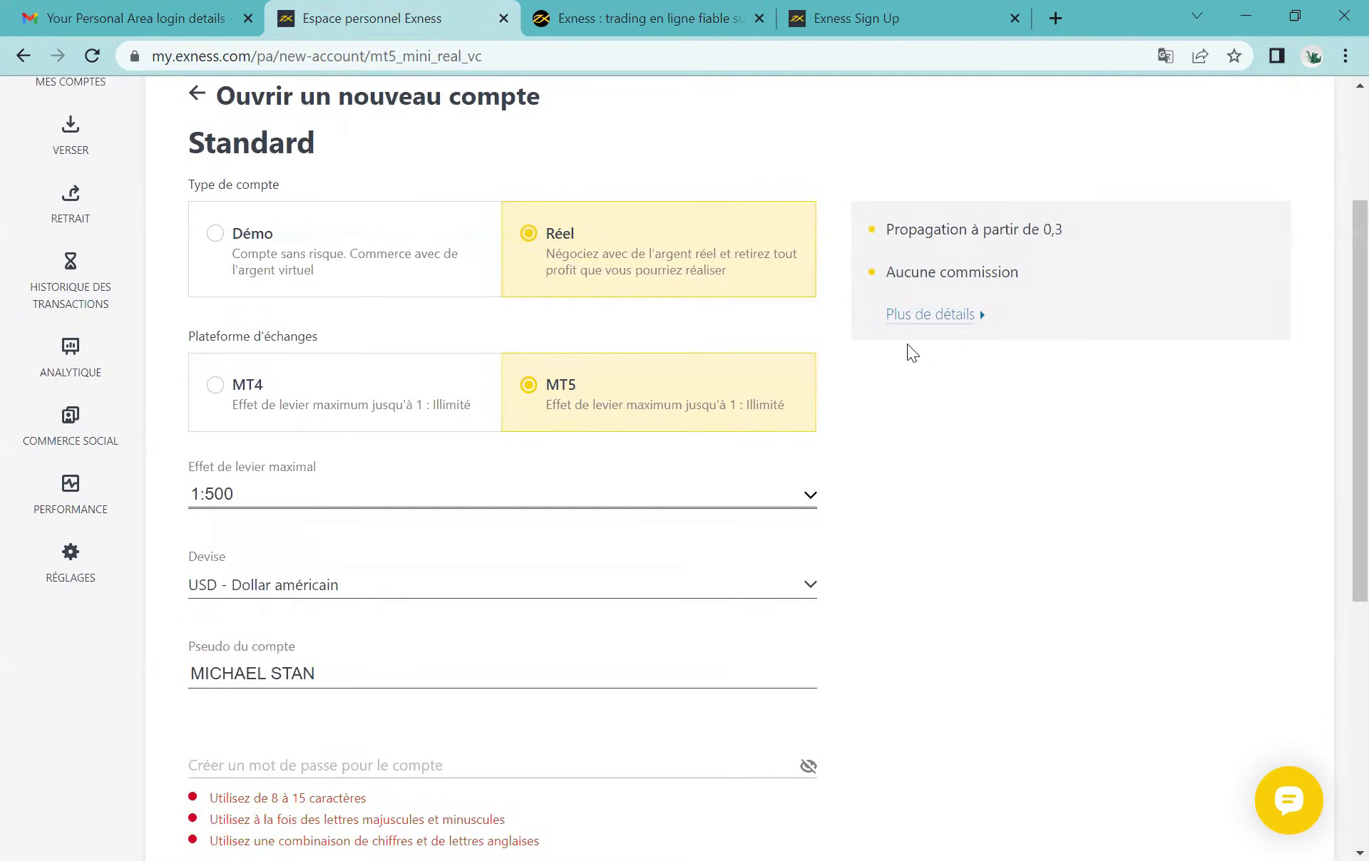
{"action": "scroll", "coordinate": [907, 343], "scroll_direction": "down", "scroll_amount": 2}
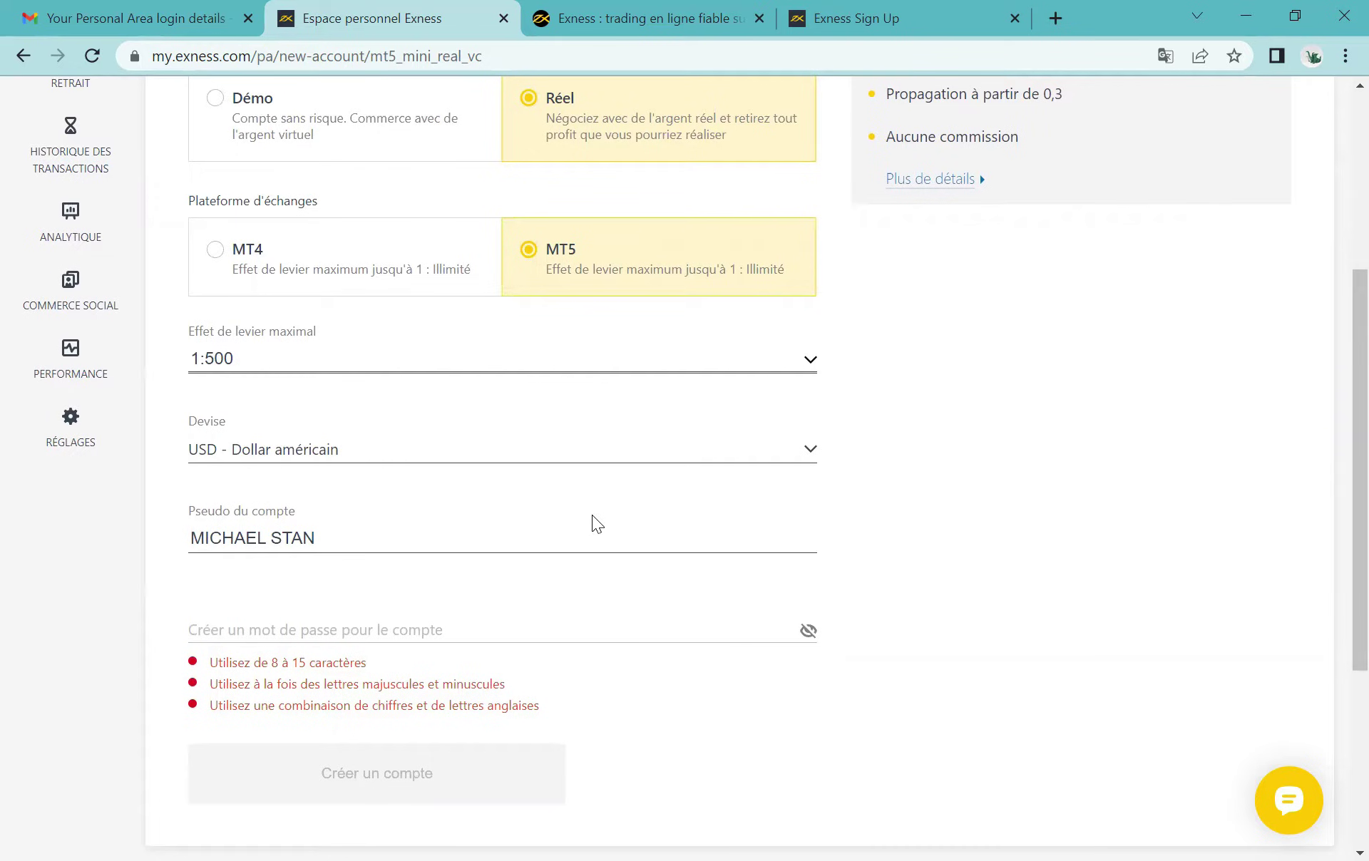
{"action": "left_click", "coordinate": [410, 625]}
{"action": "type", "text": "M"}
{"action": "type", "text": "•••••••••"}
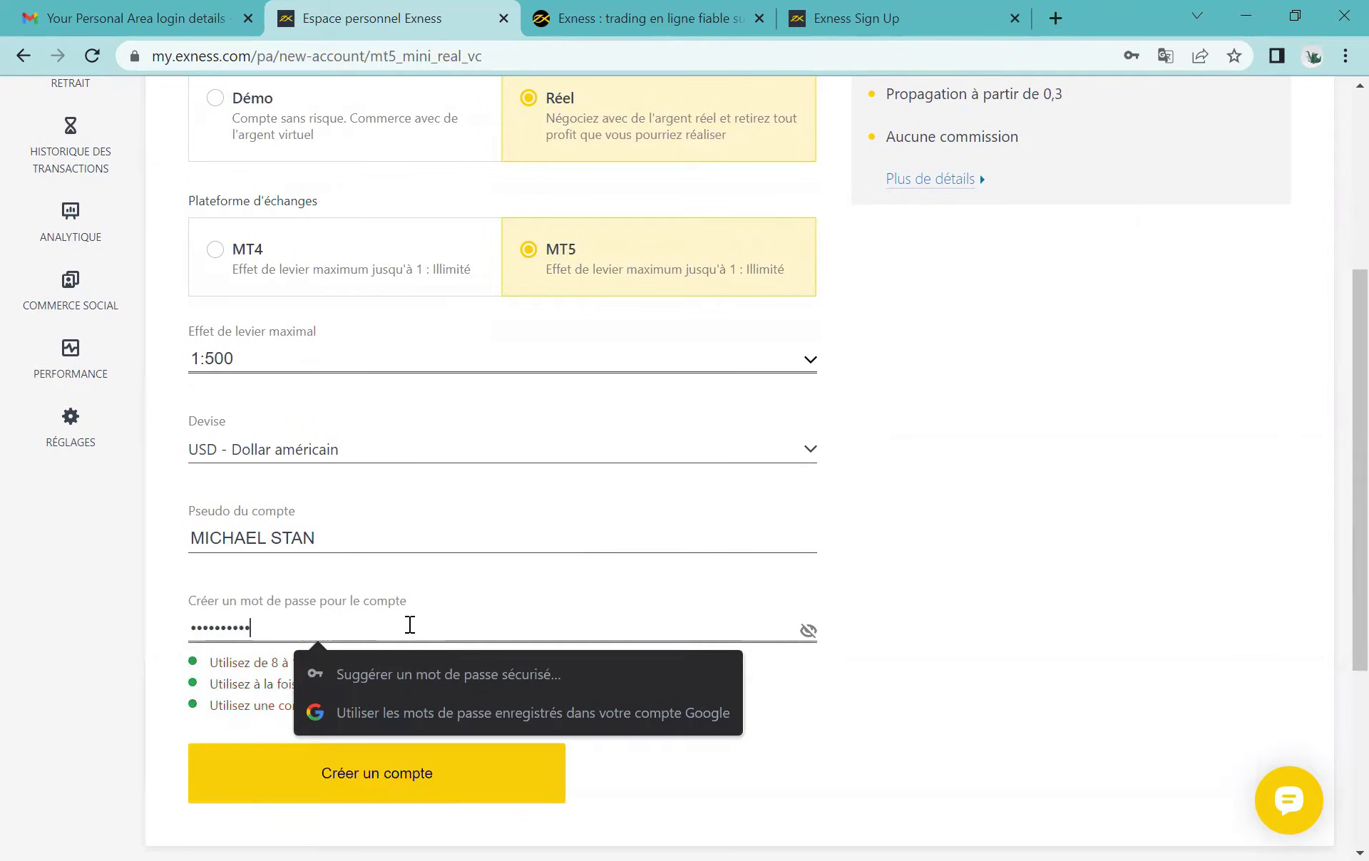
{"action": "left_click", "coordinate": [992, 551]}
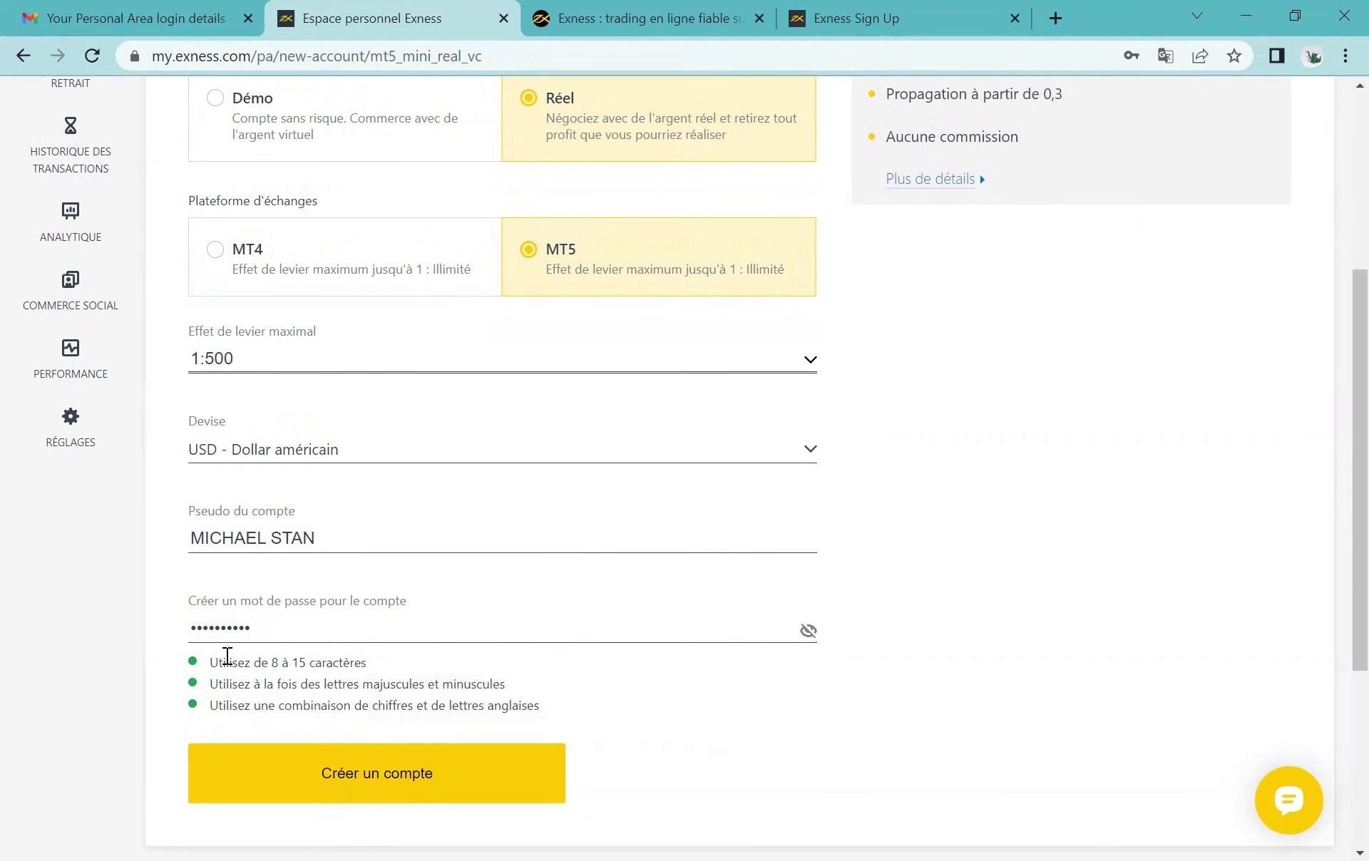
Step: Check the password requirements are met and create the real MT5 account
{"action": "left_click_drag", "start_coordinate": [207, 660], "coordinate": [550, 706]}
{"action": "left_click", "coordinate": [551, 706]}
{"action": "scroll", "coordinate": [575, 699], "scroll_direction": "down", "scroll_amount": 1}
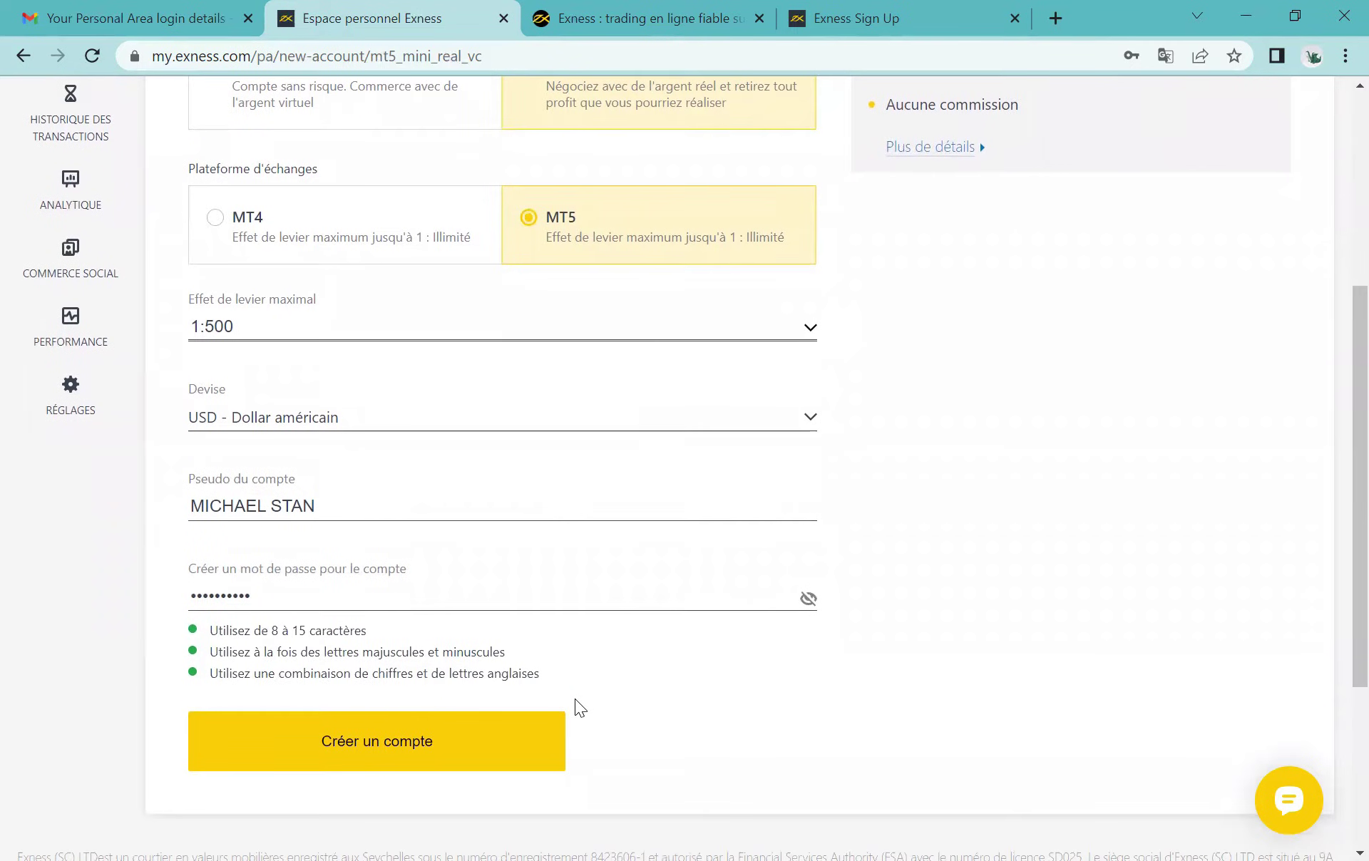
{"action": "scroll", "coordinate": [575, 702], "scroll_direction": "down", "scroll_amount": 2}
{"action": "left_click", "coordinate": [277, 589]}
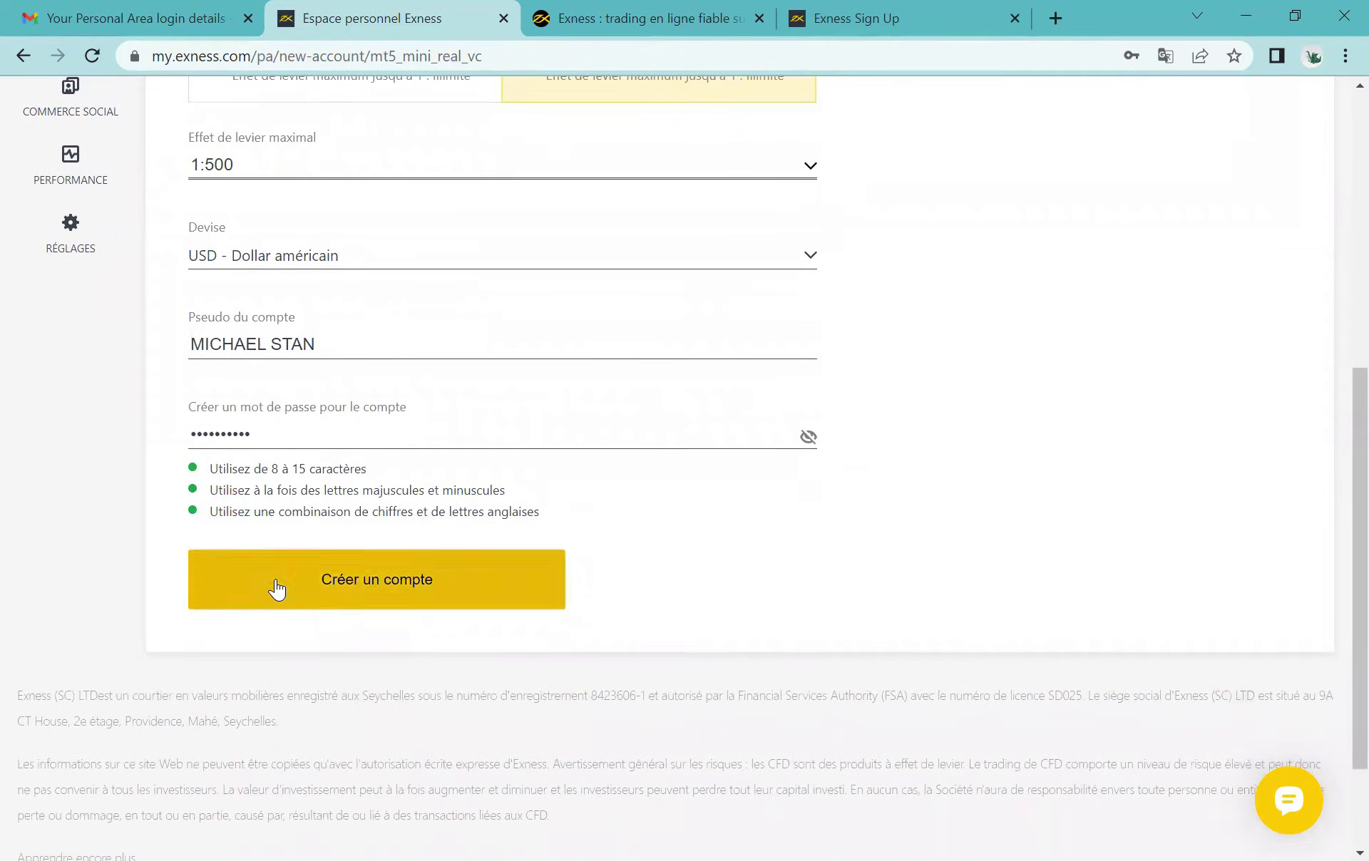
Step: Close the green account-created toast and review the new real MT5 card showing 0.00 USD
{"action": "scroll", "coordinate": [394, 502], "scroll_direction": "down", "scroll_amount": 1}
{"action": "scroll", "coordinate": [394, 502], "scroll_direction": "down", "scroll_amount": 1}
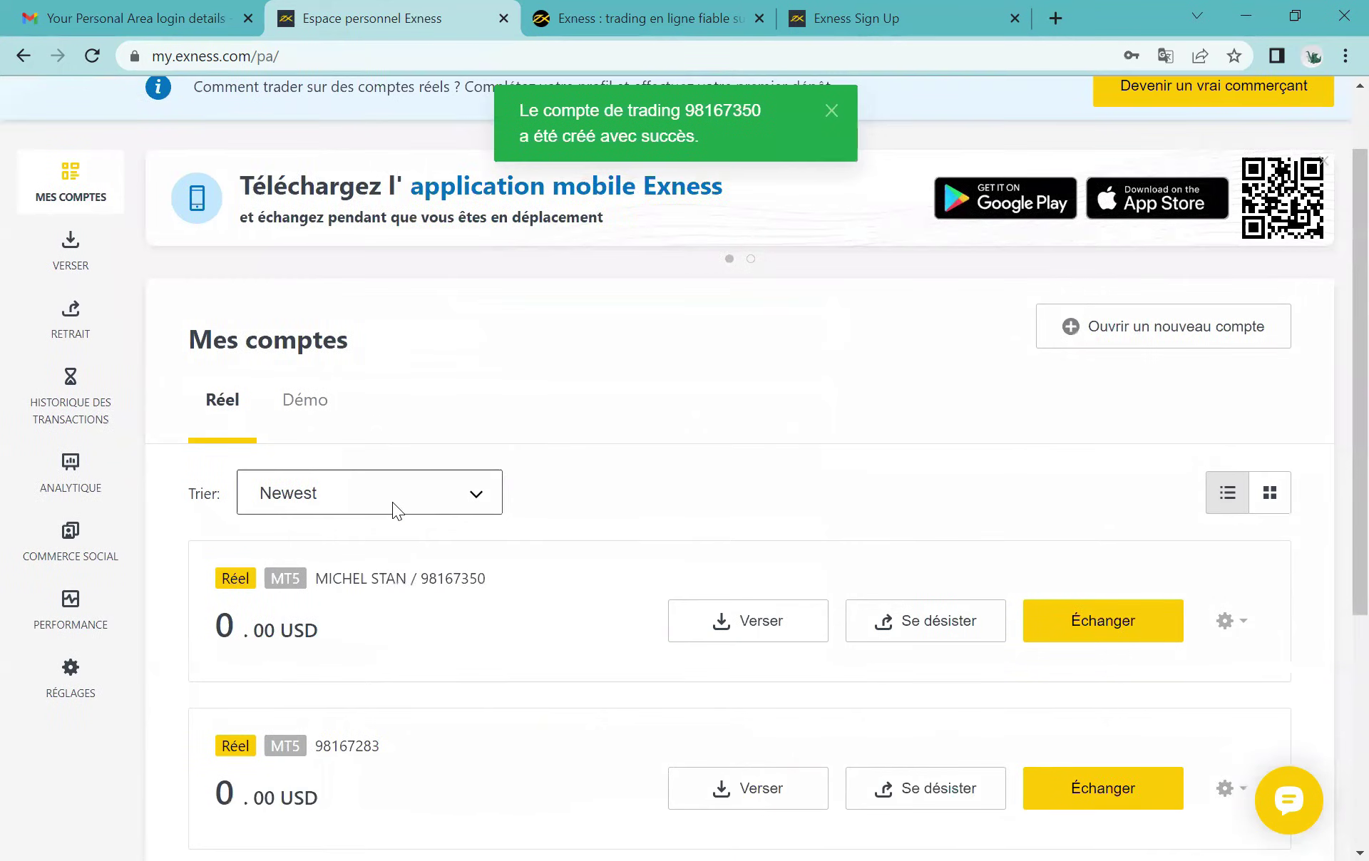
{"action": "scroll", "coordinate": [392, 502], "scroll_direction": "up", "scroll_amount": 2}
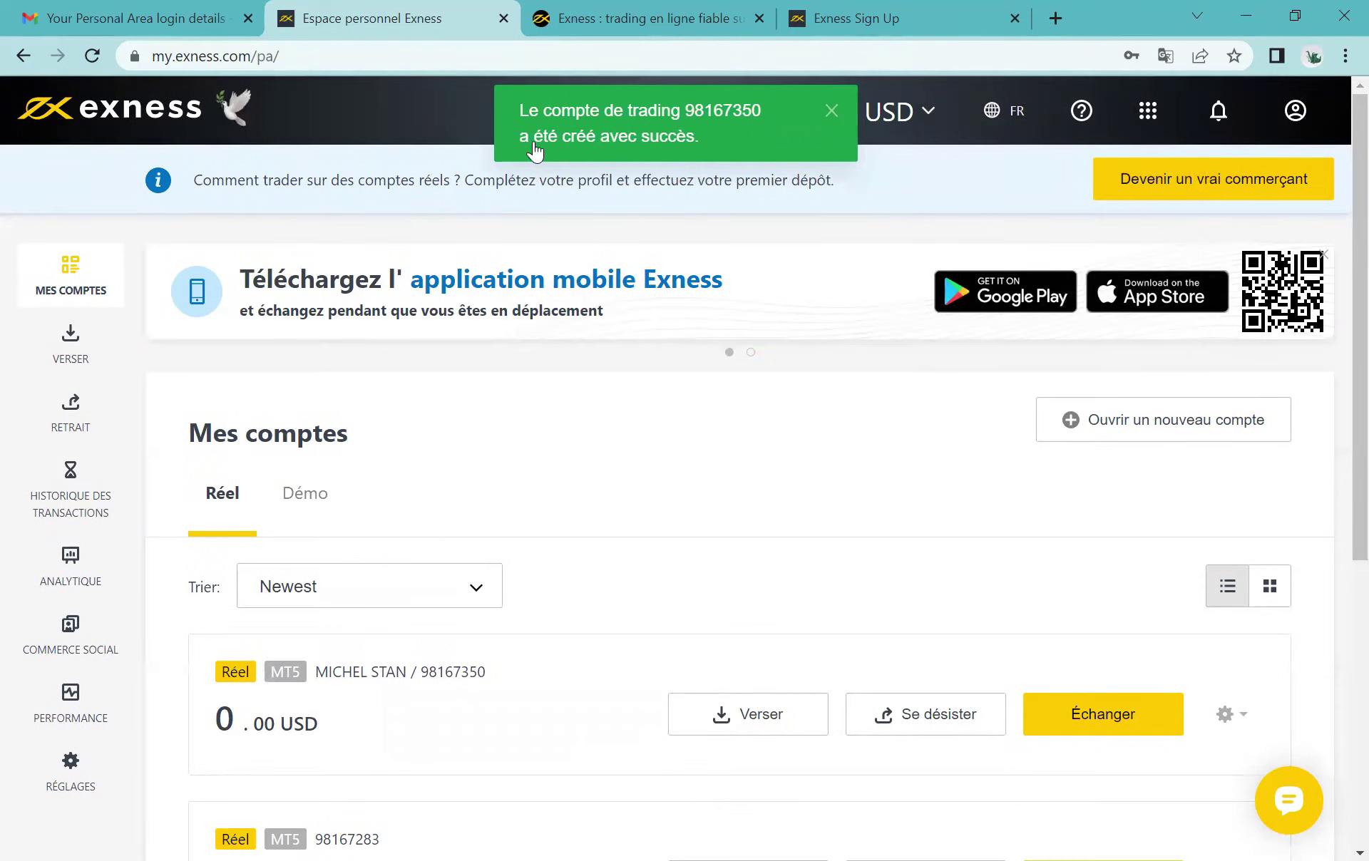
{"action": "left_click", "coordinate": [831, 112]}
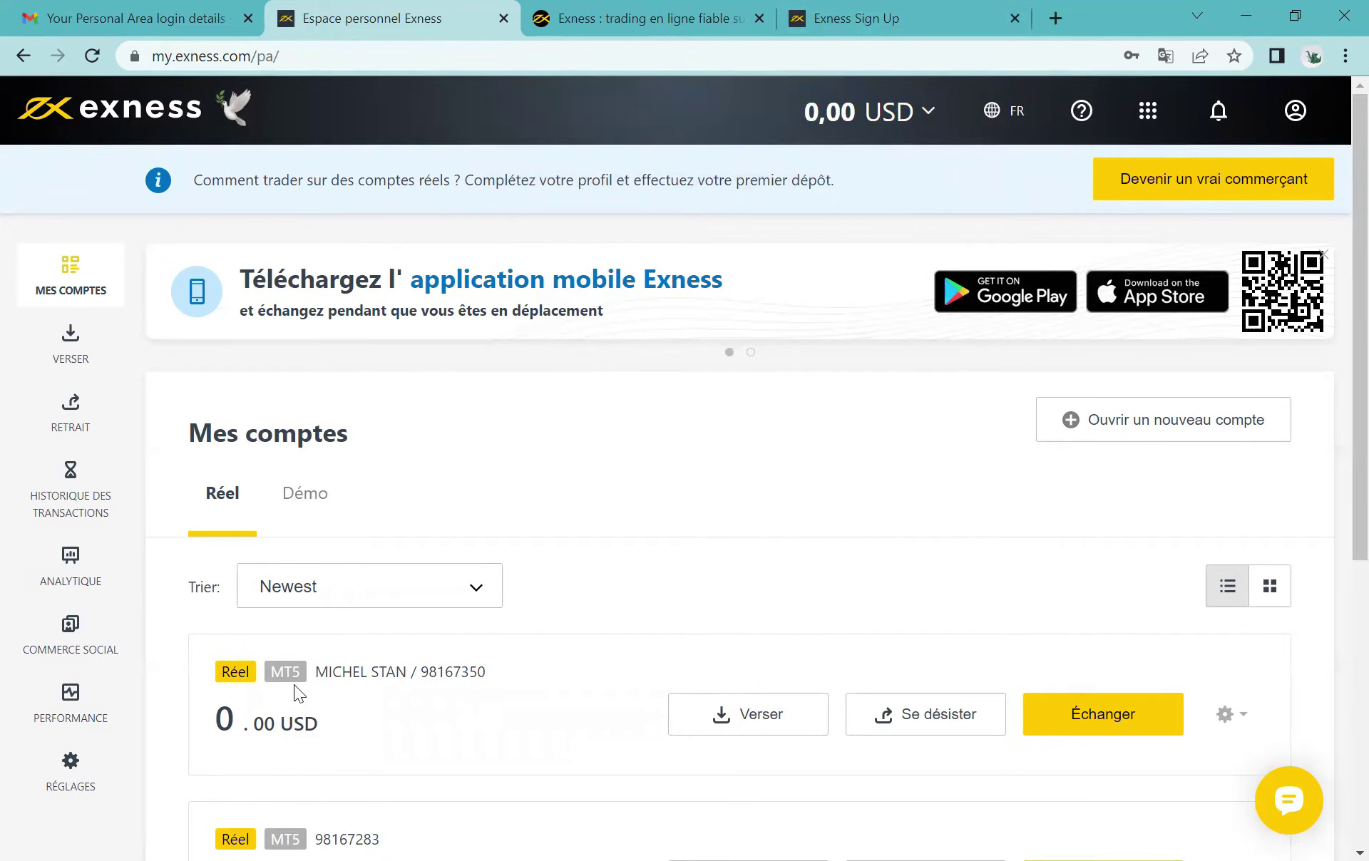
{"action": "scroll", "coordinate": [294, 684], "scroll_direction": "down", "scroll_amount": 4}
{"action": "left_click_drag", "start_coordinate": [315, 376], "coordinate": [402, 375]}
{"action": "left_click", "coordinate": [403, 376]}
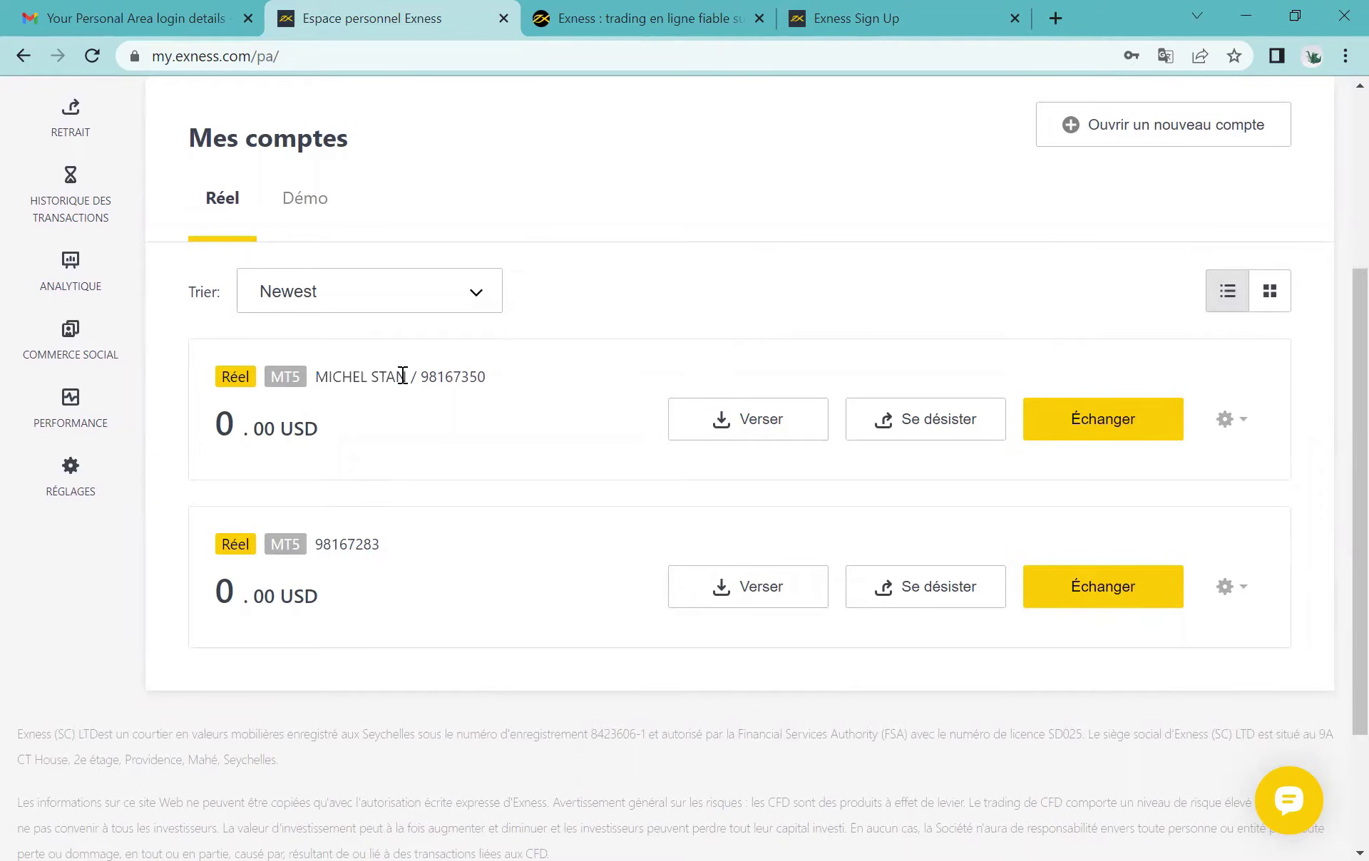
Step: Show the Démo tab, listing the demo MT5 account with 10 000.00 USD
{"action": "left_click", "coordinate": [296, 203]}
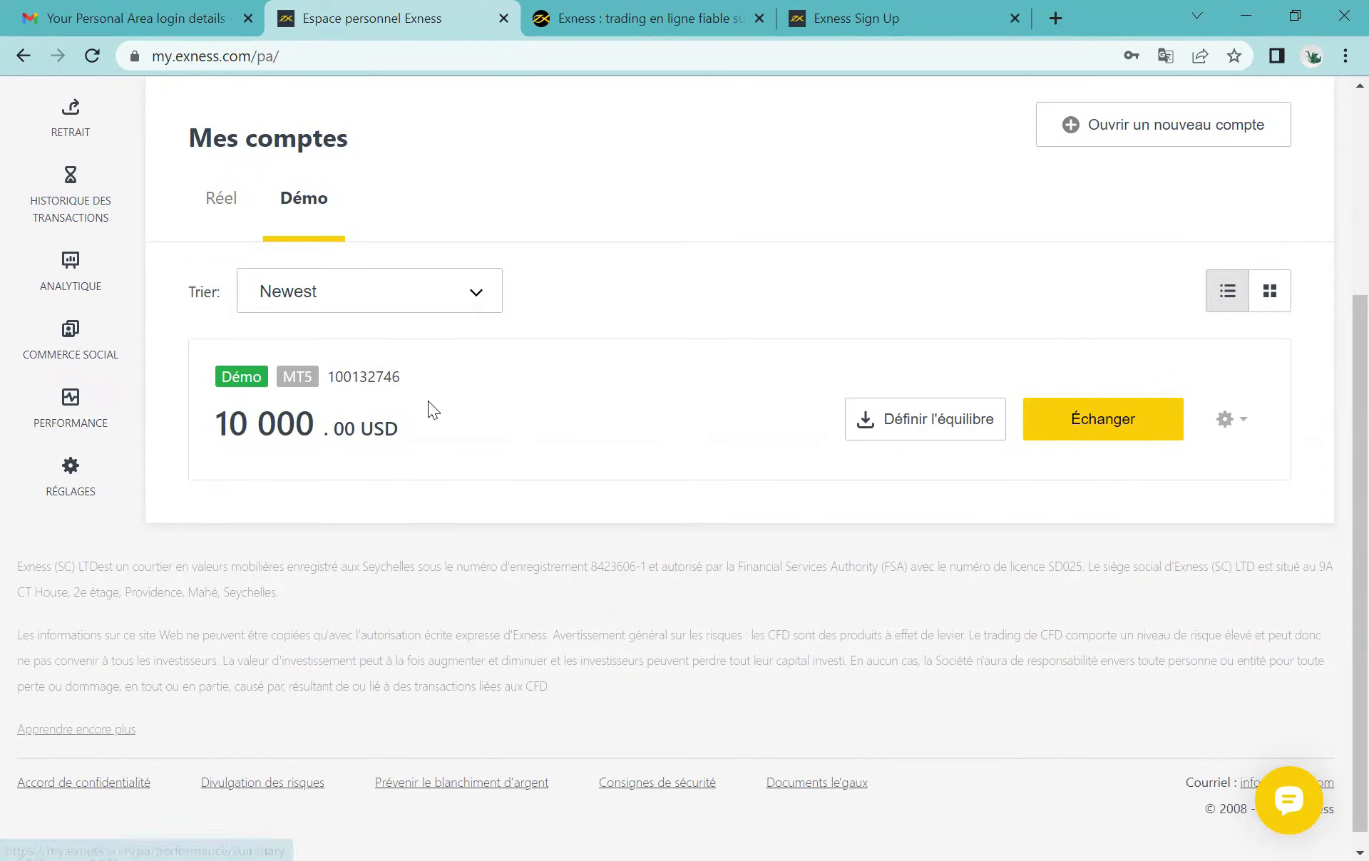
{"action": "scroll", "coordinate": [252, 227], "scroll_direction": "up", "scroll_amount": 4}
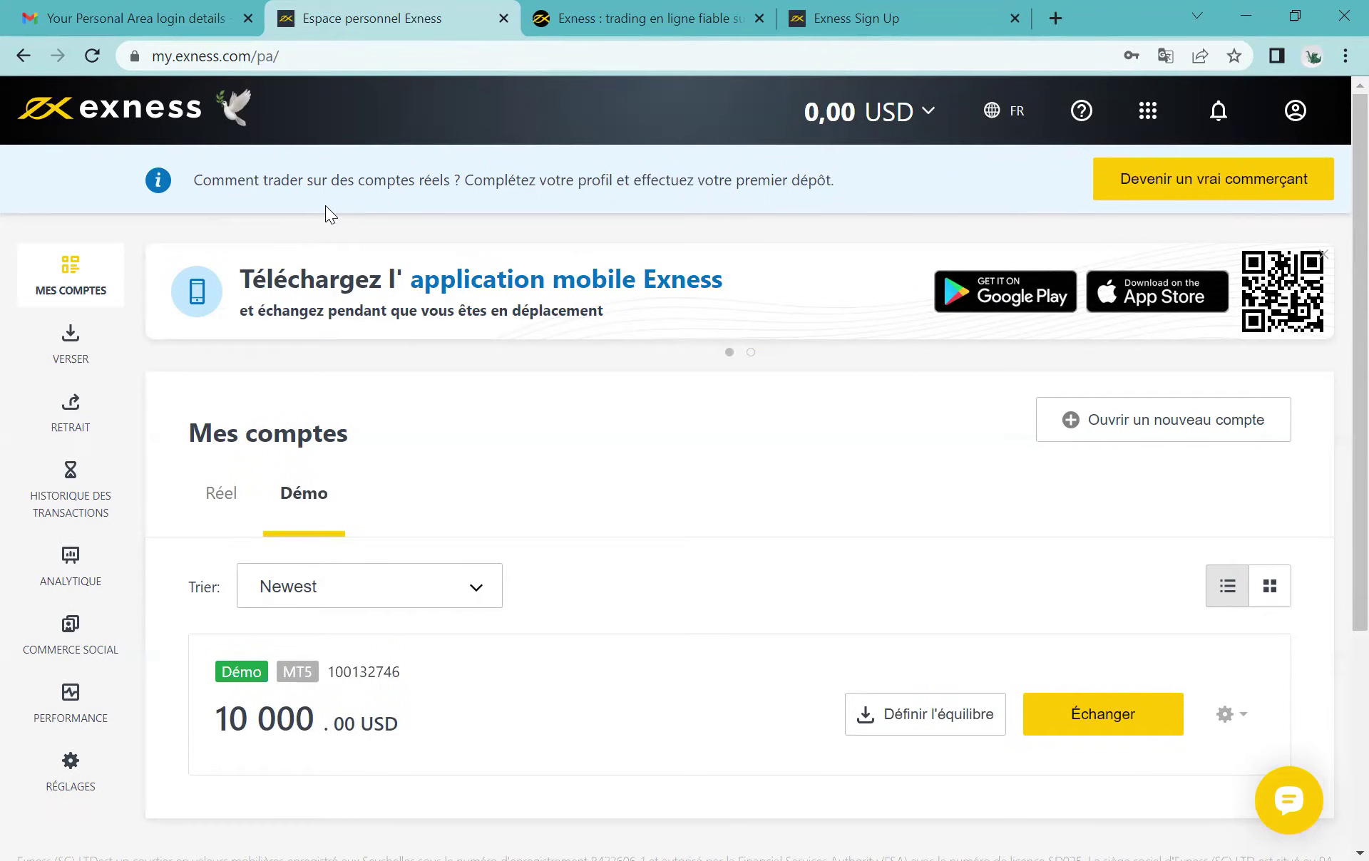
{"action": "left_click_drag", "start_coordinate": [193, 180], "coordinate": [877, 196]}
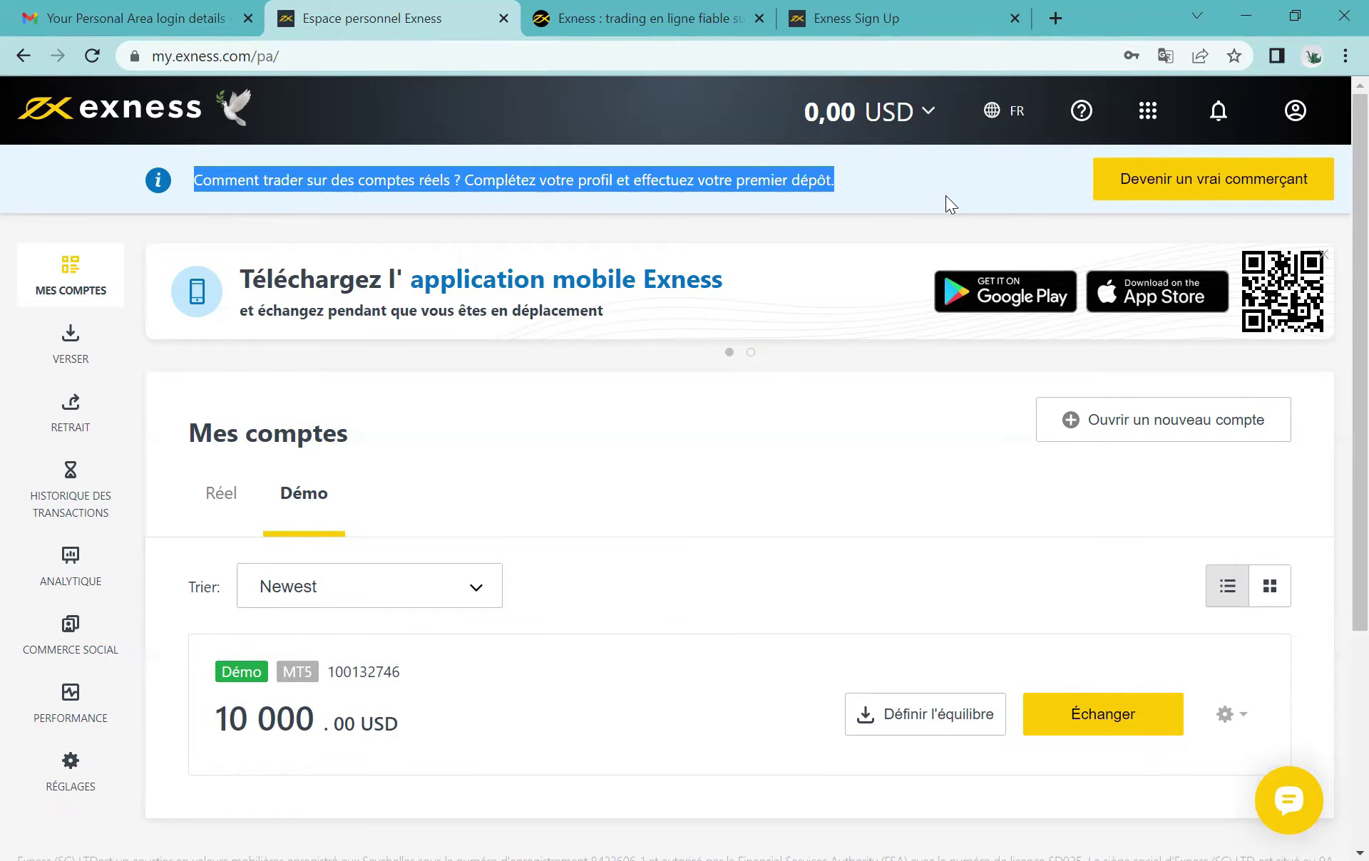
Step: Open the question-mark help menu listing MetaTrader5, Terminal Web and other tools
{"action": "left_click", "coordinate": [883, 231]}
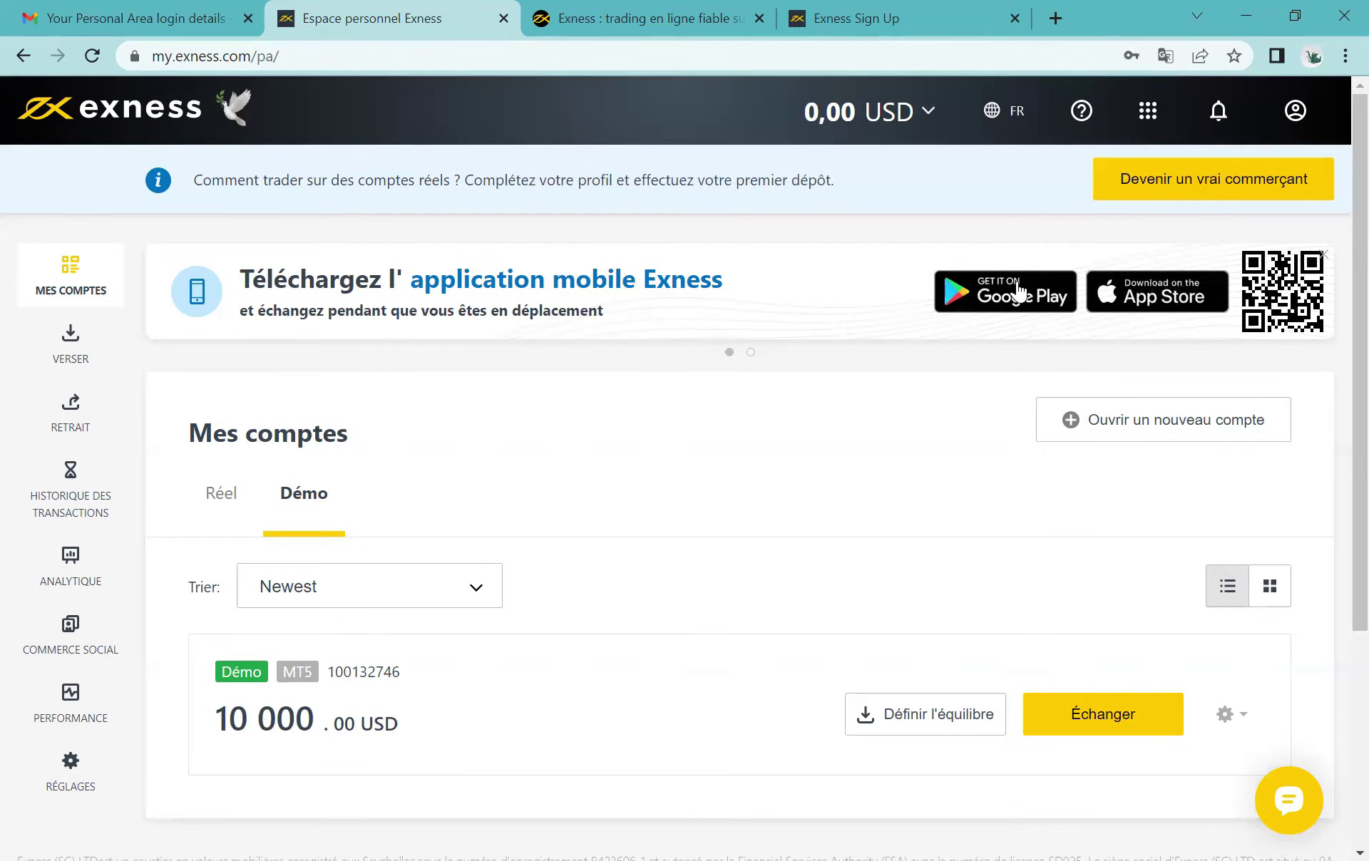
{"action": "left_click", "coordinate": [1079, 114]}
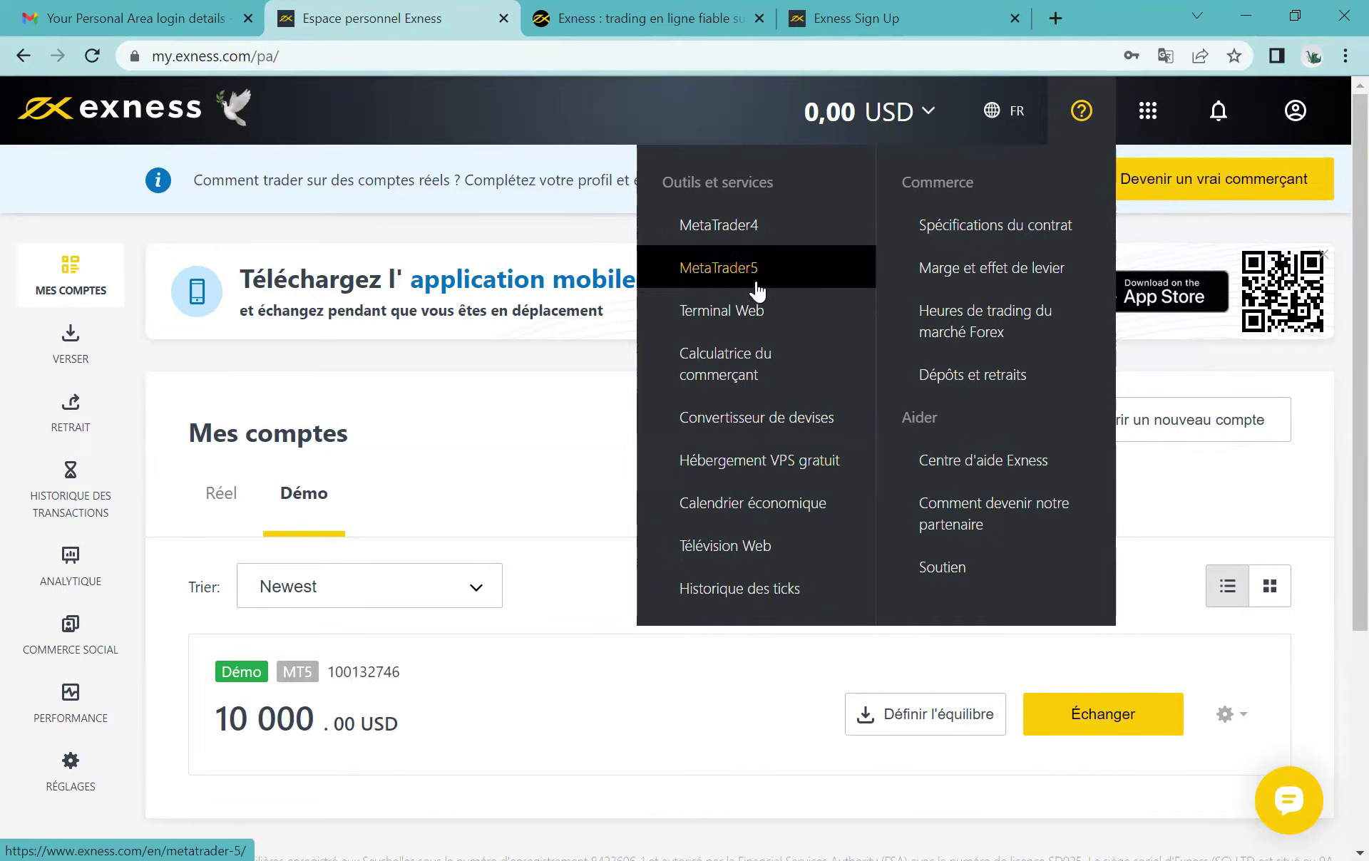
Step: Open the MetaTrader 5 download page in a new tab, then return to the Personal Area
{"action": "left_click", "coordinate": [722, 274]}
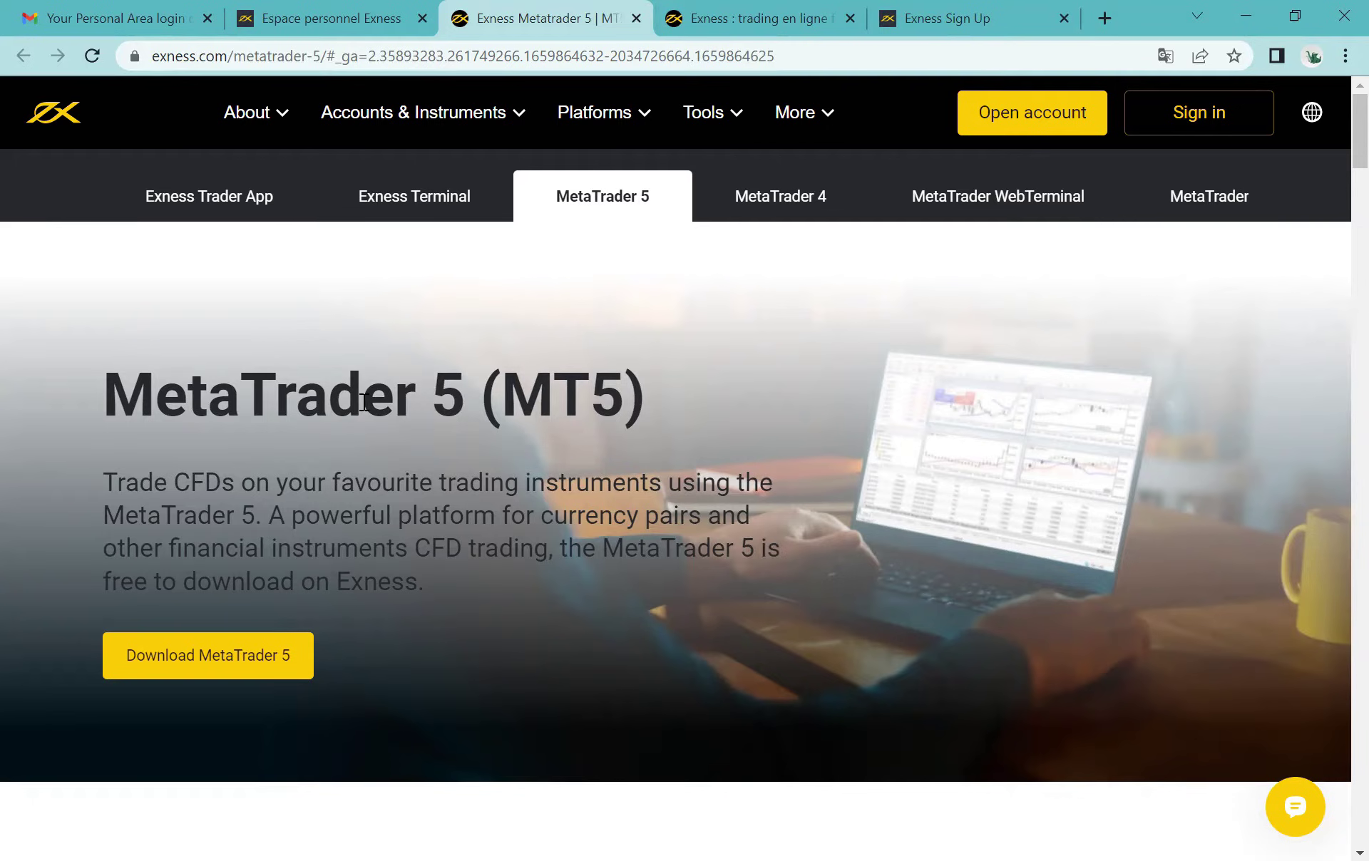
{"action": "left_click", "coordinate": [330, 16]}
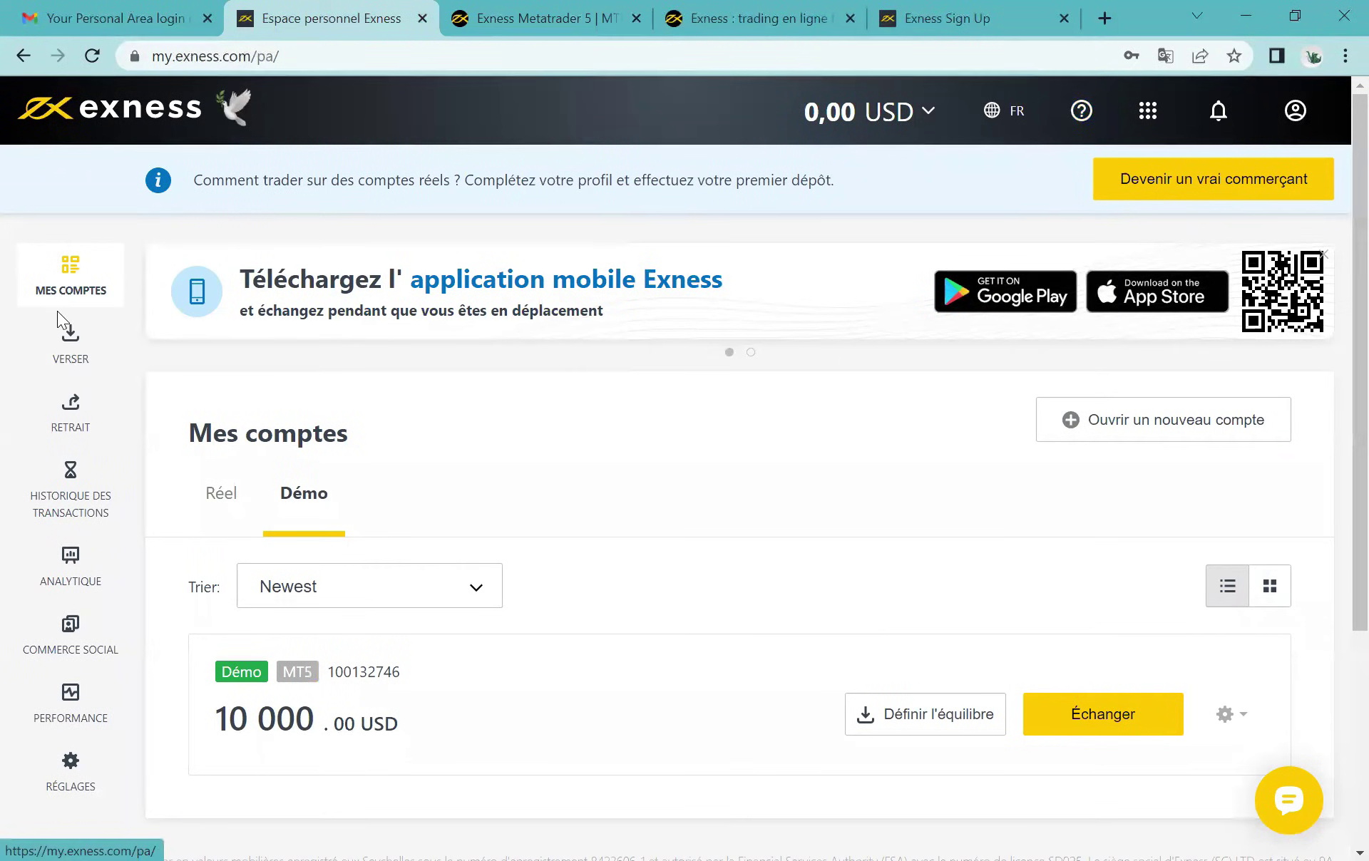
{"action": "left_click", "coordinate": [17, 742]}
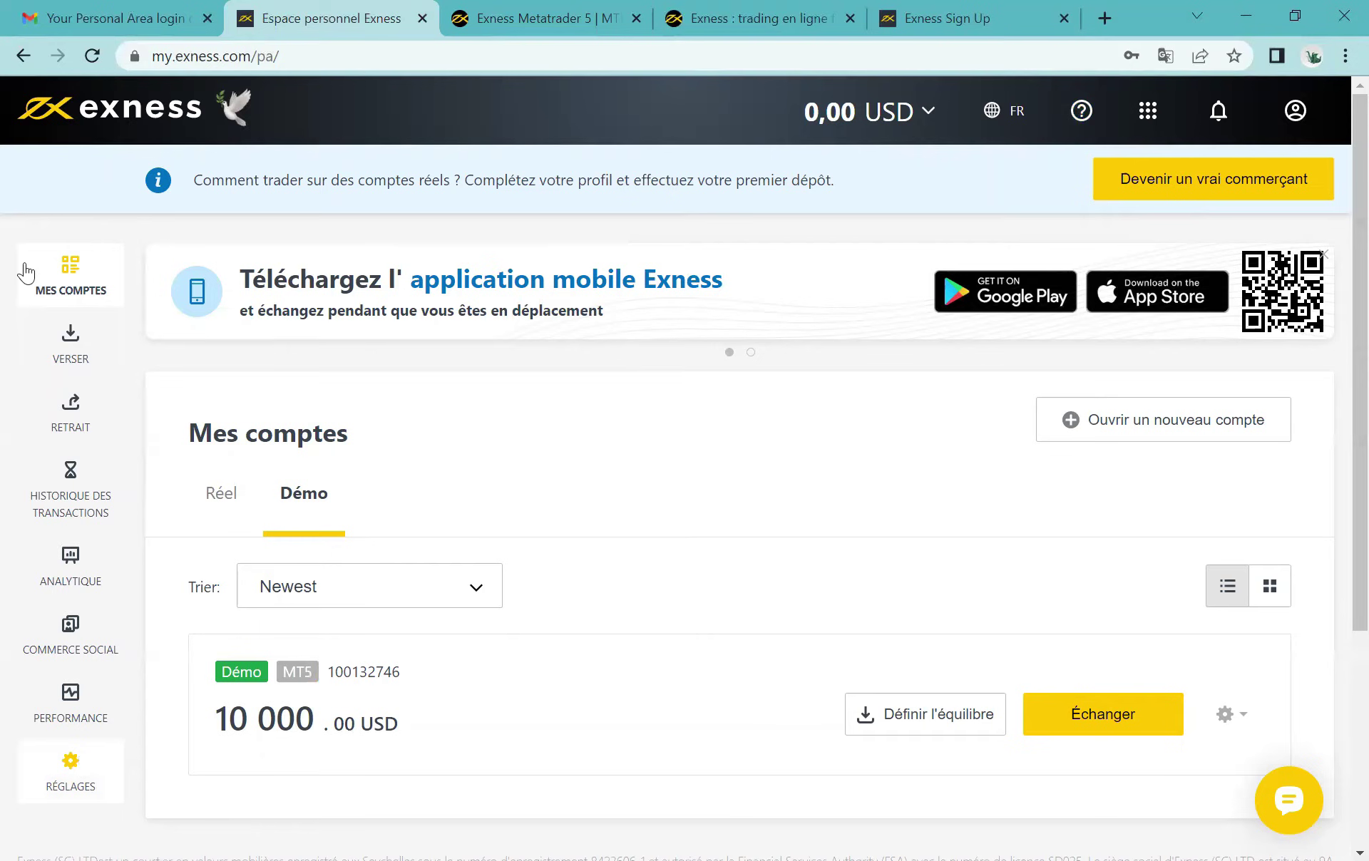
Step: Open the VERSER deposit page and browse the locked methods: Bank Card, Bitcoin, Skrill, Neteller
{"action": "left_click", "coordinate": [46, 356]}
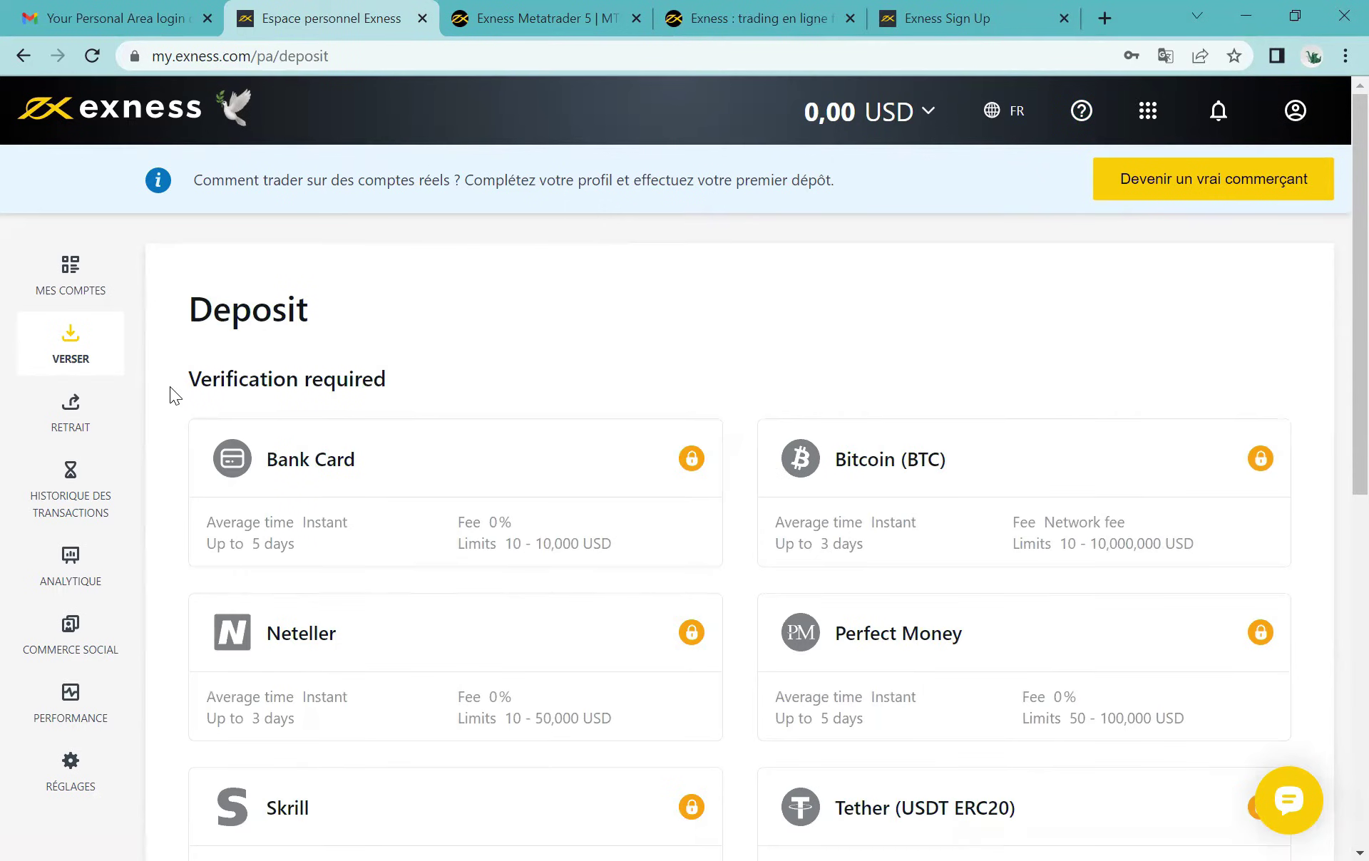
{"action": "left_click_drag", "start_coordinate": [384, 371], "coordinate": [190, 381]}
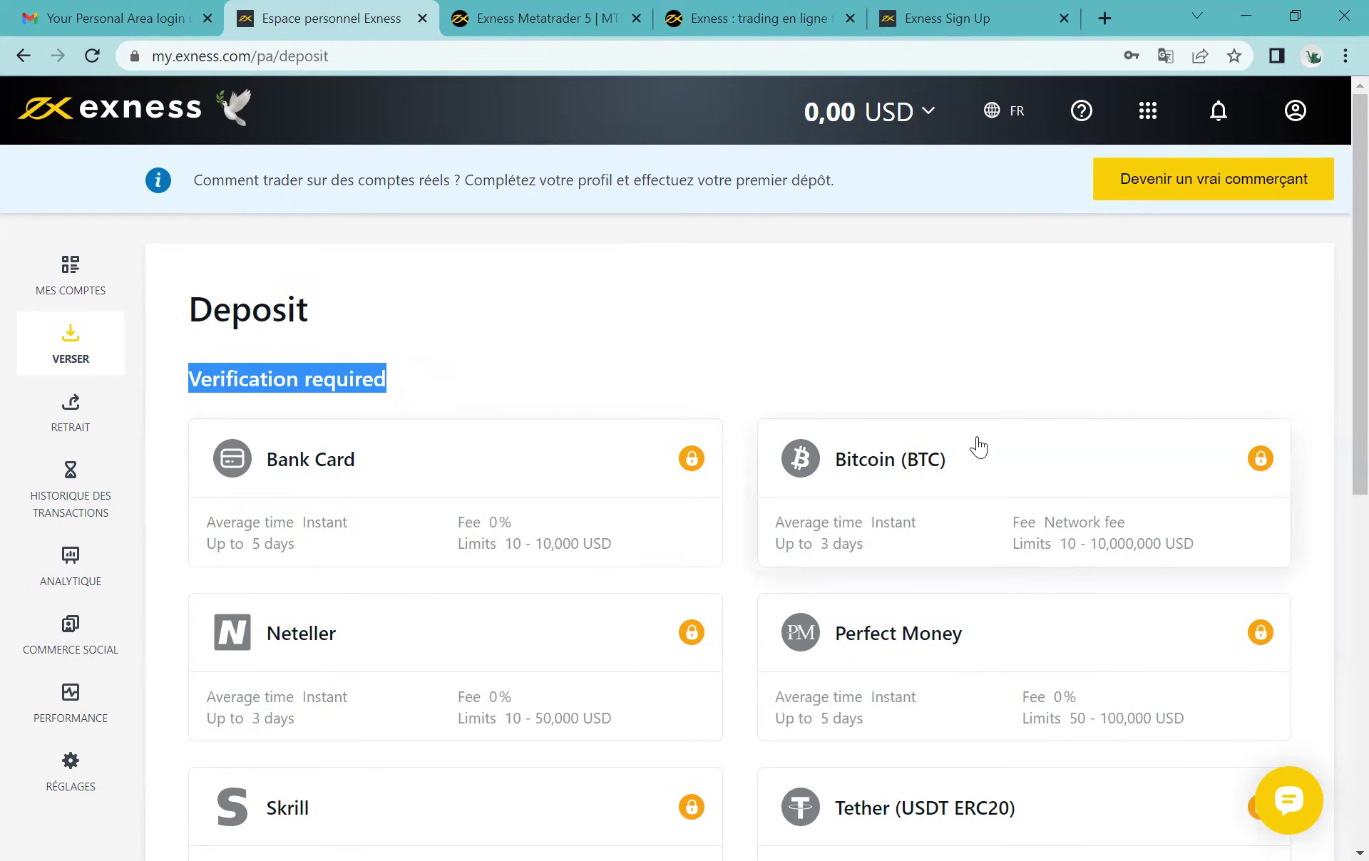
{"action": "scroll", "coordinate": [550, 576], "scroll_direction": "down", "scroll_amount": 3}
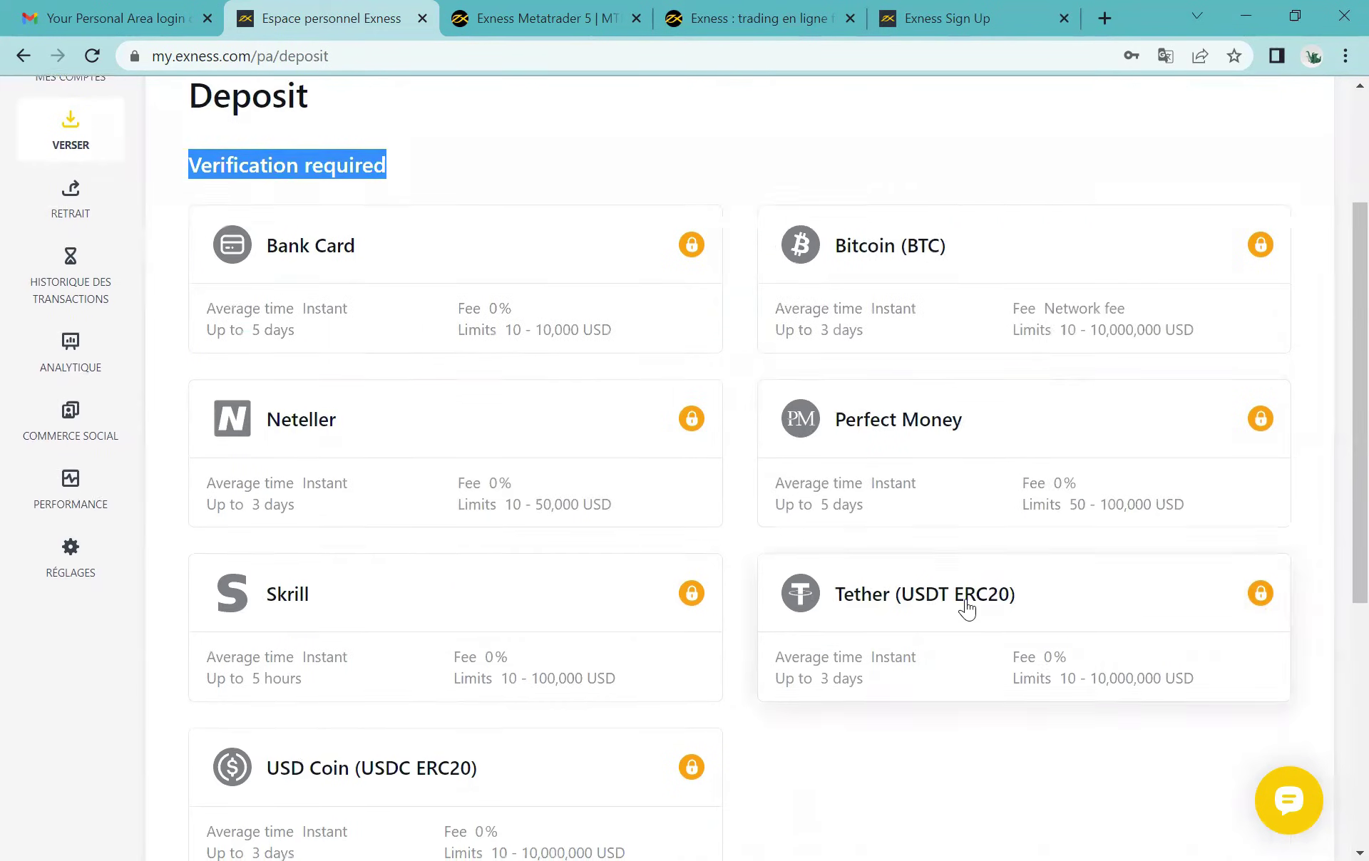
{"action": "scroll", "coordinate": [965, 608], "scroll_direction": "down", "scroll_amount": 3}
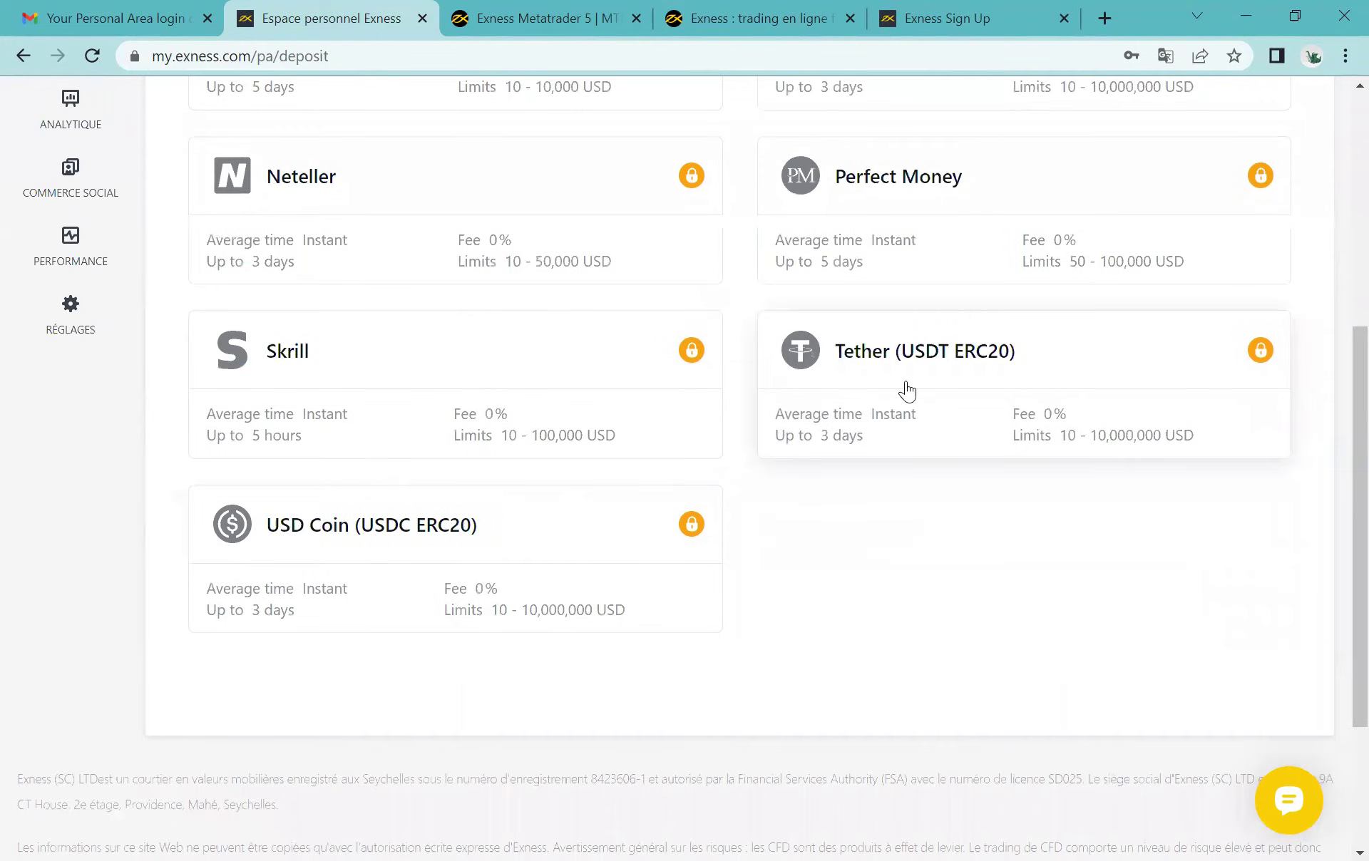
{"action": "scroll", "coordinate": [907, 390], "scroll_direction": "up", "scroll_amount": 2}
{"action": "scroll", "coordinate": [906, 390], "scroll_direction": "up", "scroll_amount": 2}
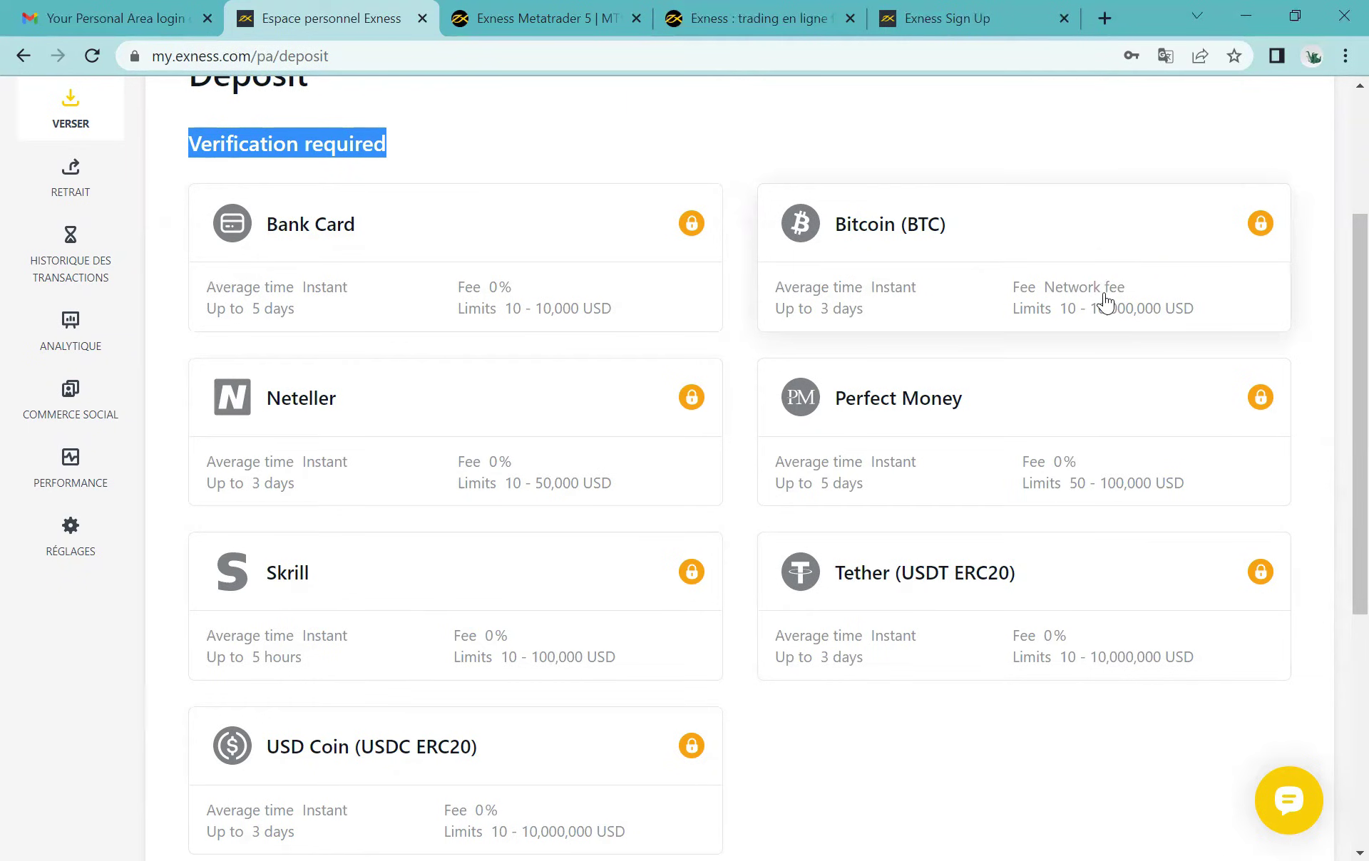
{"action": "scroll", "coordinate": [652, 267], "scroll_direction": "up", "scroll_amount": 3}
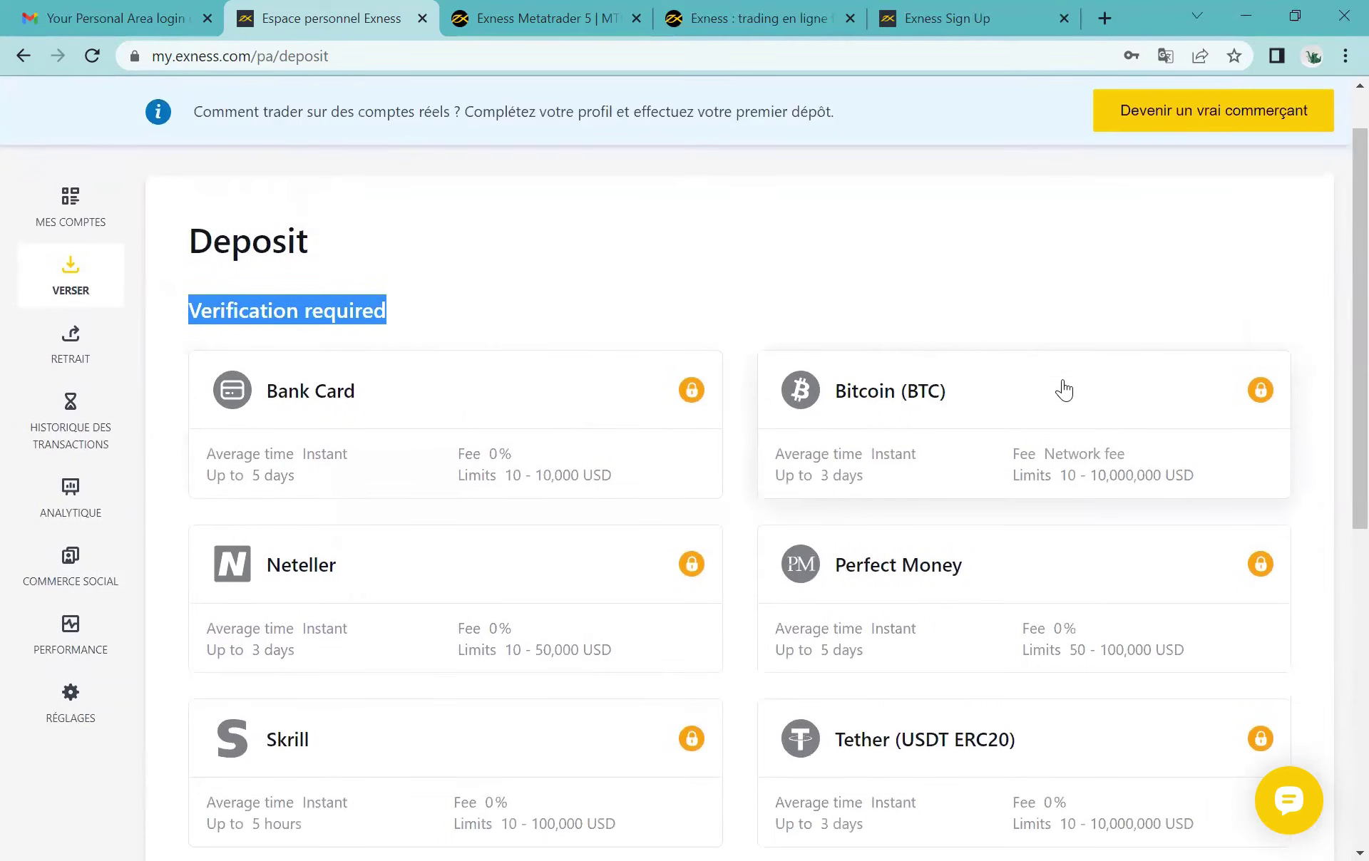
{"action": "scroll", "coordinate": [1063, 389], "scroll_direction": "up", "scroll_amount": 1}
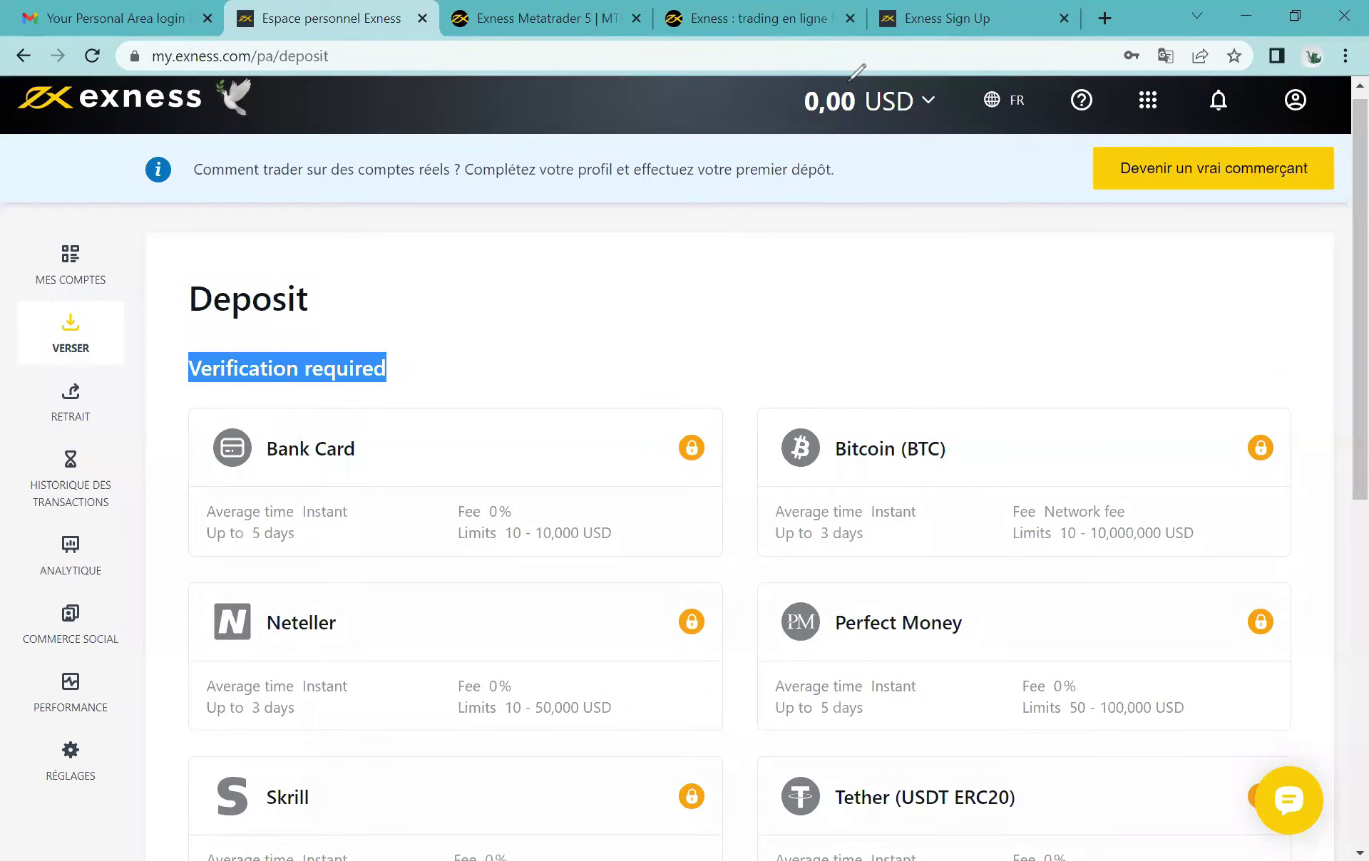
{"action": "mouse_move", "coordinate": [911, 127]}
{"action": "left_mouse_down"}
{"action": "mouse_move", "coordinate": [790, 118]}
{"action": "mouse_move", "coordinate": [738, 136]}
{"action": "mouse_move", "coordinate": [904, 112]}
{"action": "left_mouse_up"}
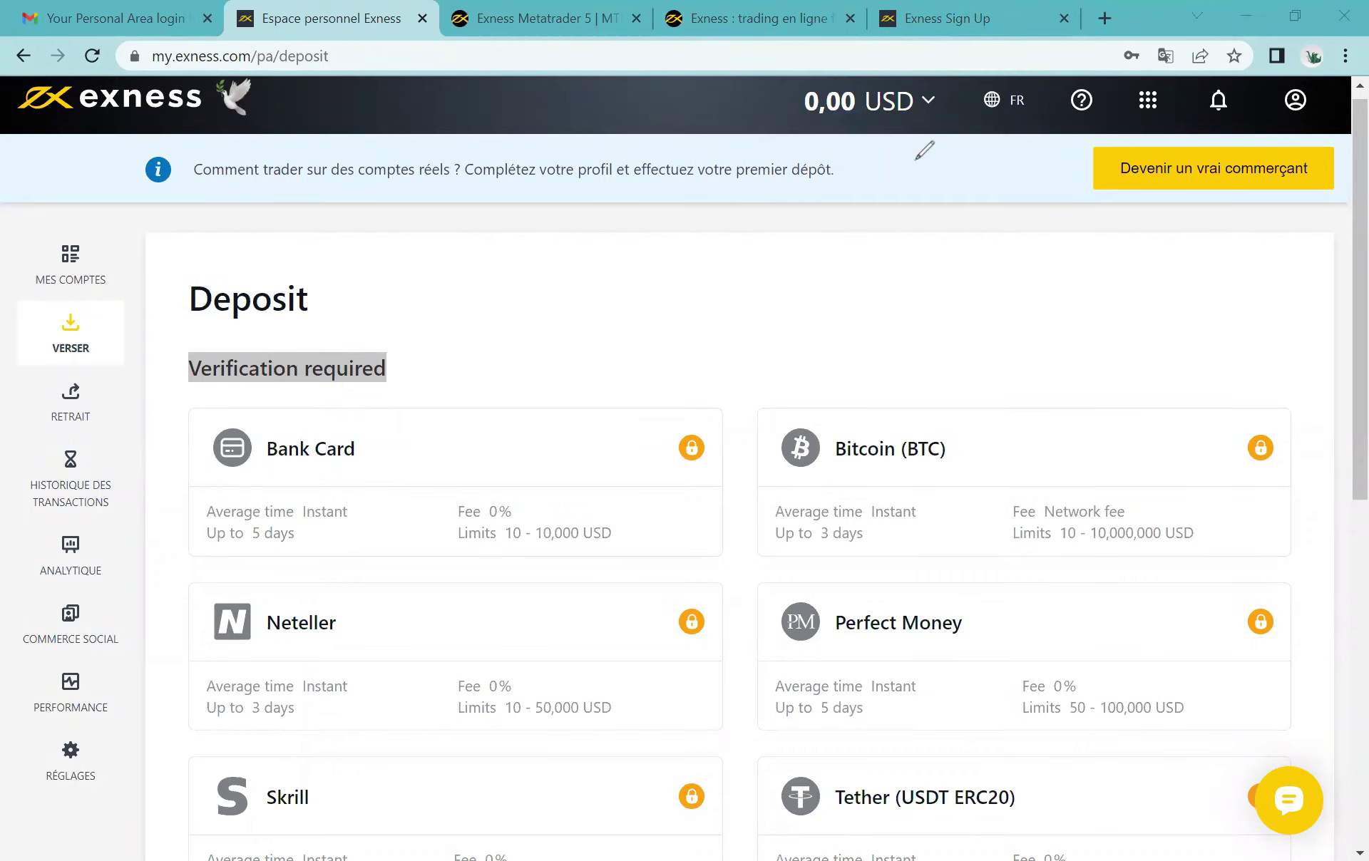
Step: Peek at the balance details, then list the Réel MT5 accounts under Mes comptes, each 0.00 USD
{"action": "left_click", "coordinate": [910, 109]}
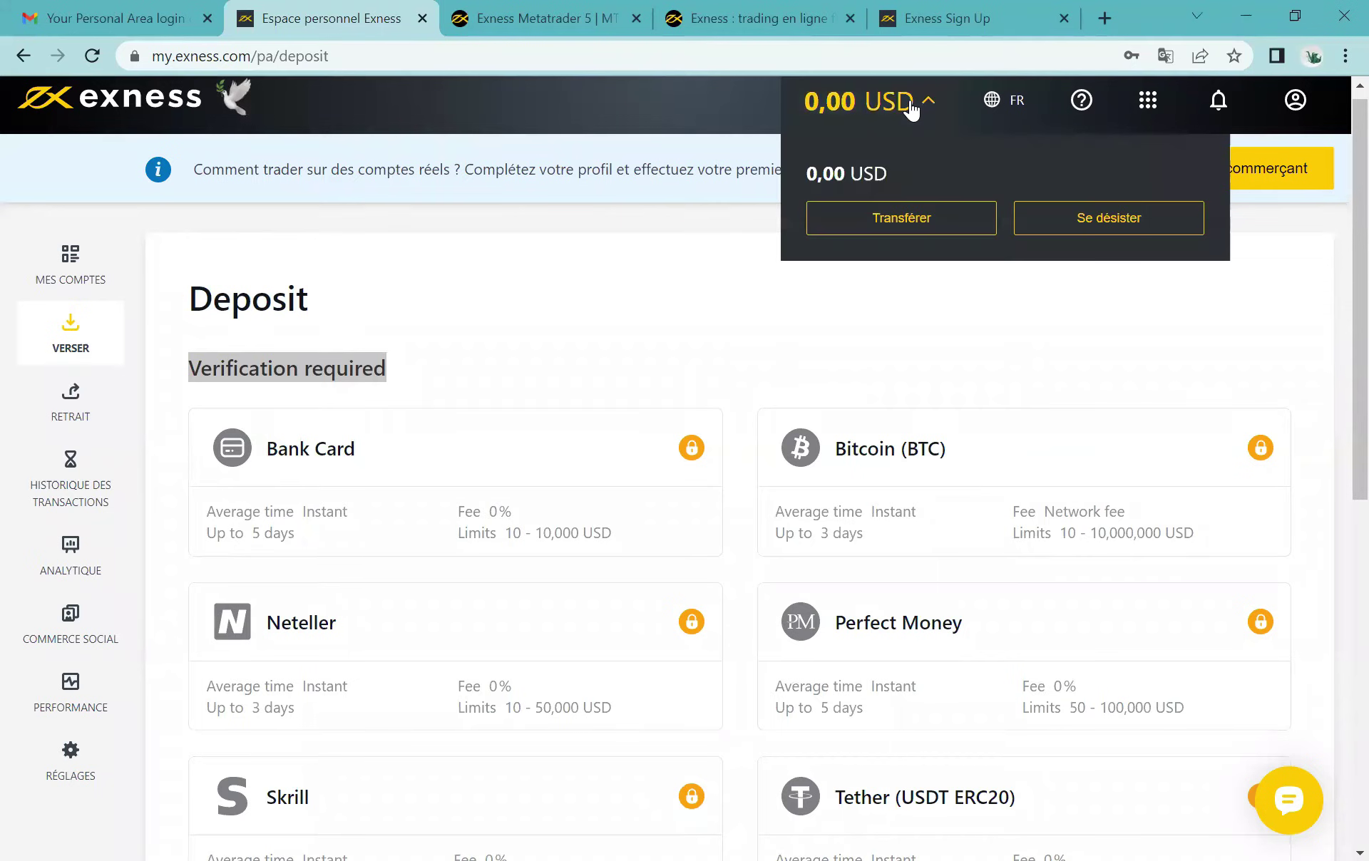
{"action": "left_click", "coordinate": [911, 109]}
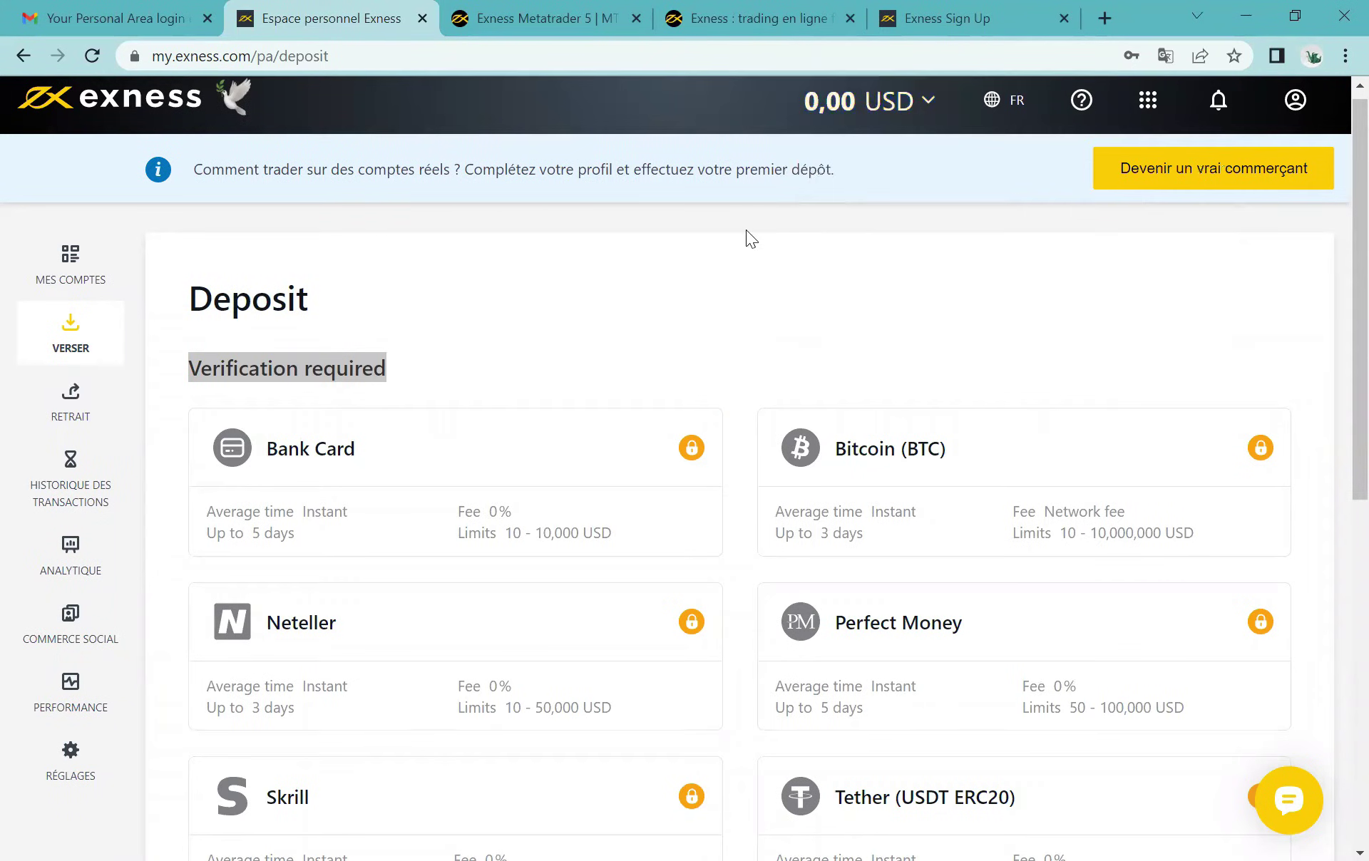
{"action": "left_click", "coordinate": [64, 277]}
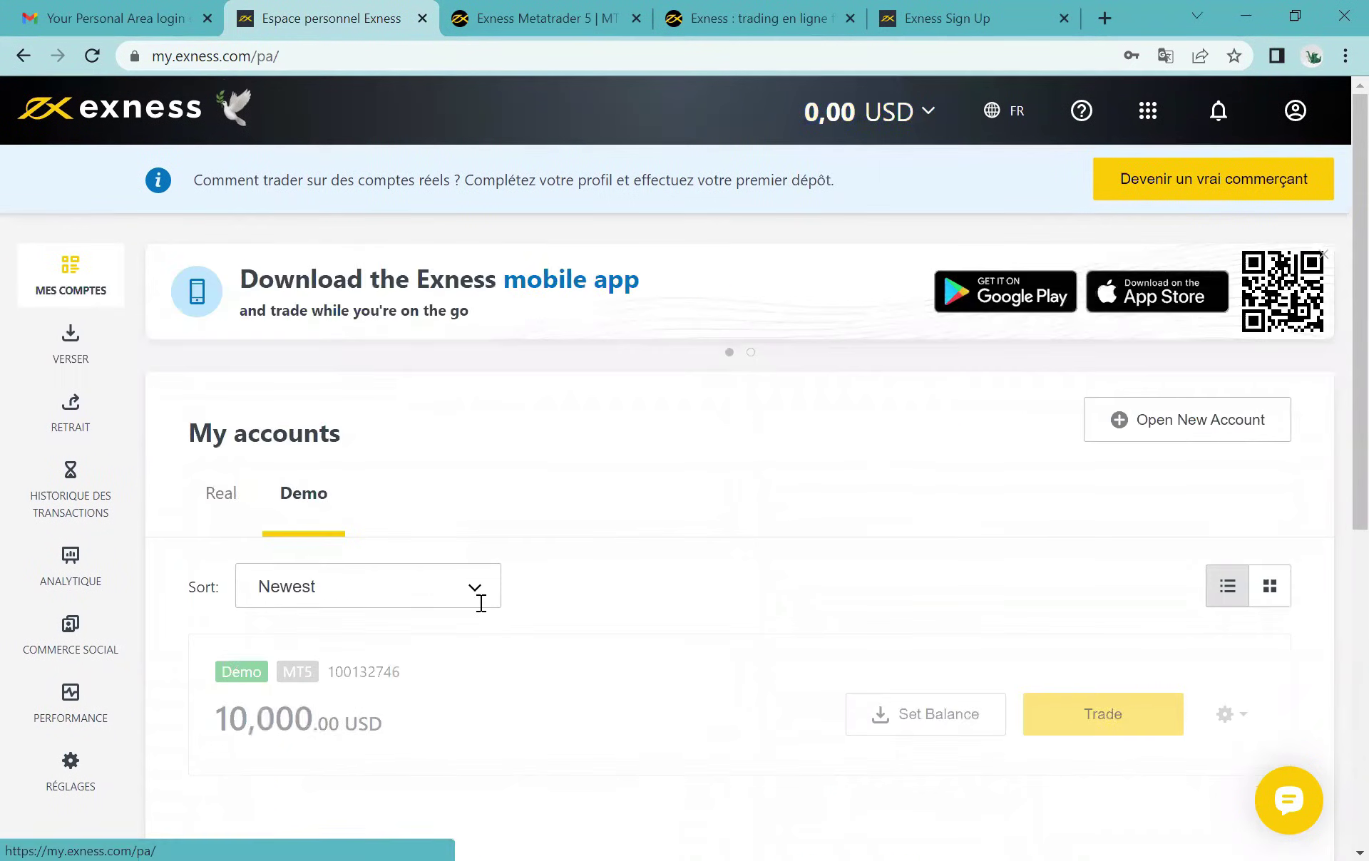
{"action": "left_click", "coordinate": [227, 516]}
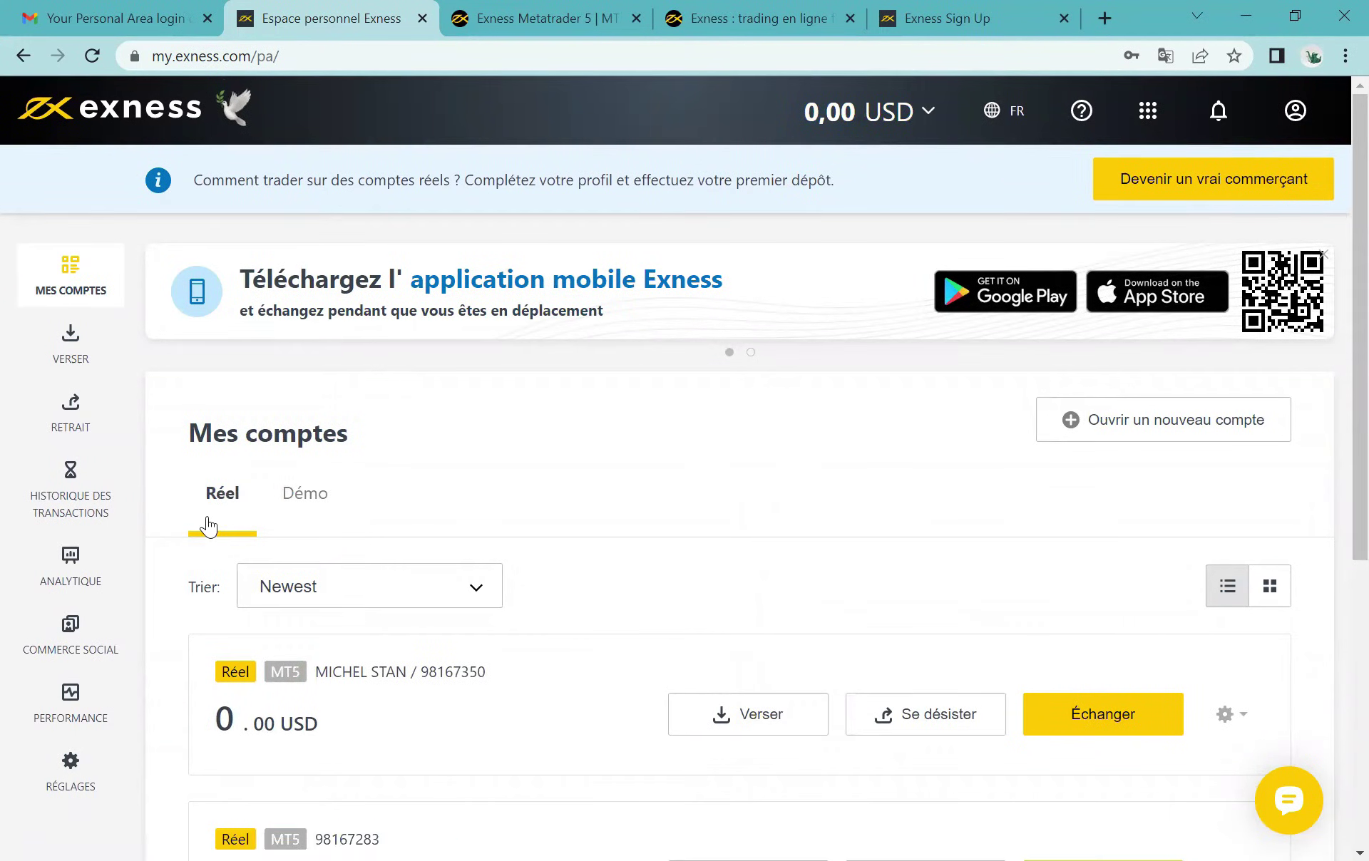
{"action": "scroll", "coordinate": [207, 519], "scroll_direction": "down", "scroll_amount": 2}
{"action": "scroll", "coordinate": [404, 524], "scroll_direction": "down", "scroll_amount": 2}
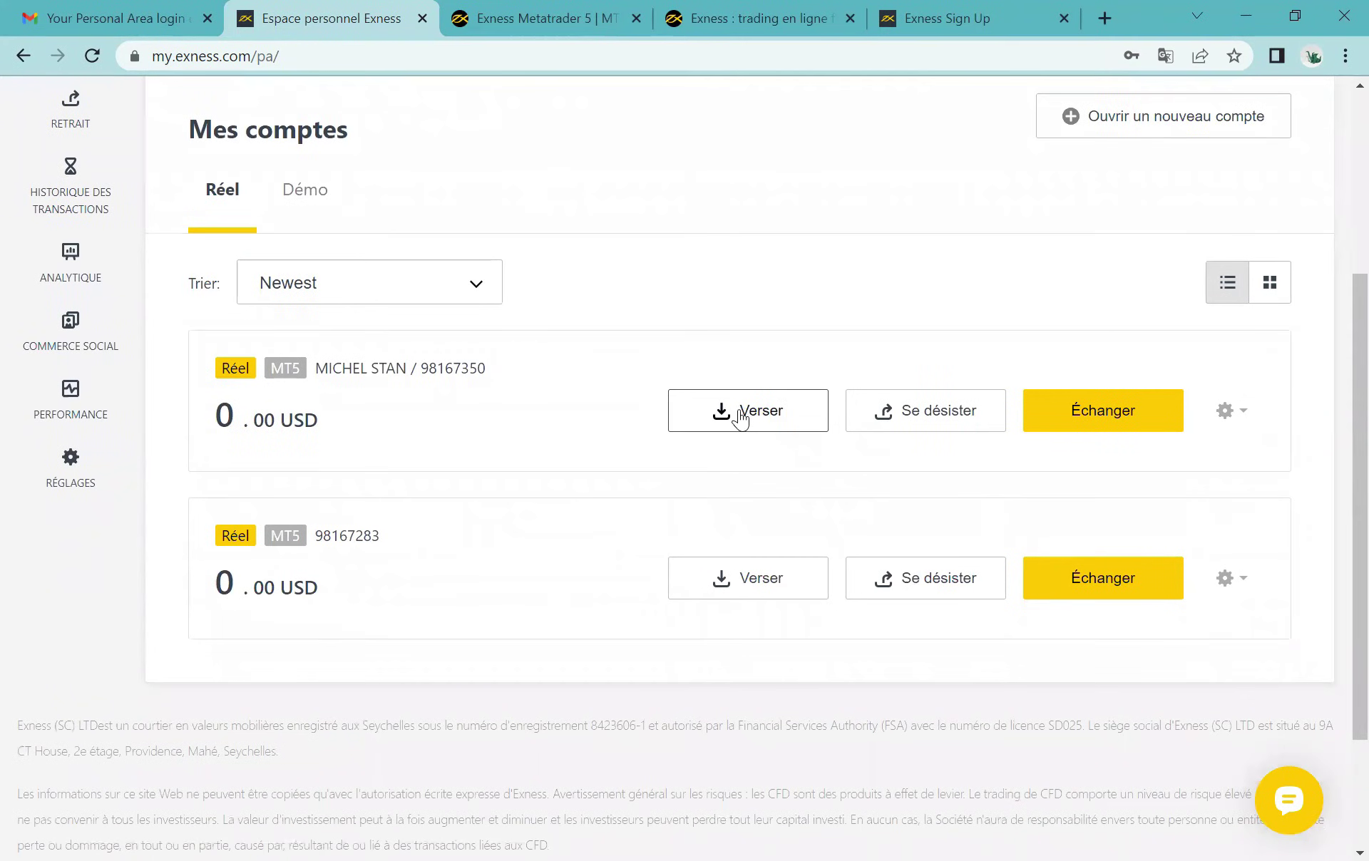
{"action": "scroll", "coordinate": [755, 321], "scroll_direction": "up", "scroll_amount": 4}
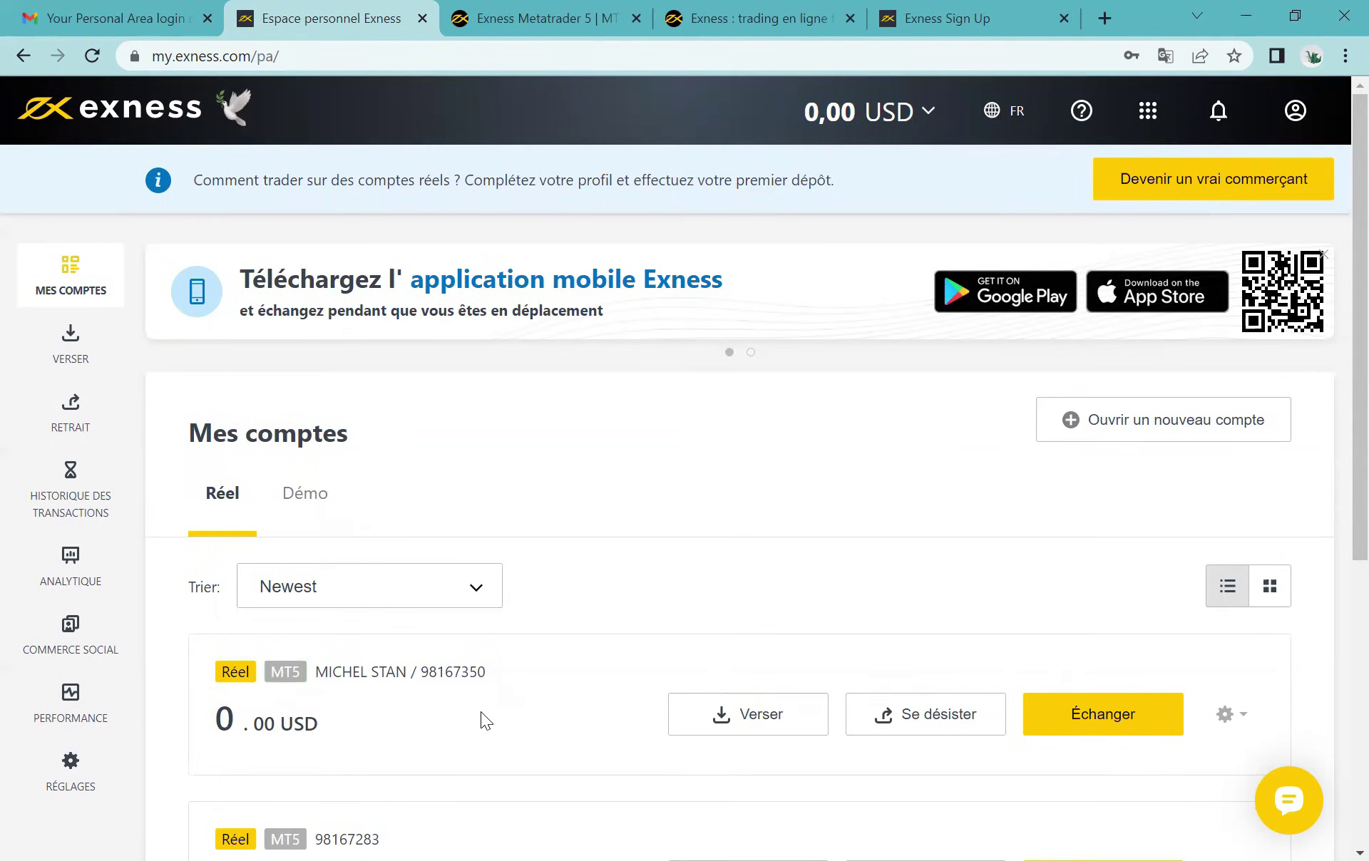
{"action": "scroll", "coordinate": [546, 553], "scroll_direction": "down", "scroll_amount": 1}
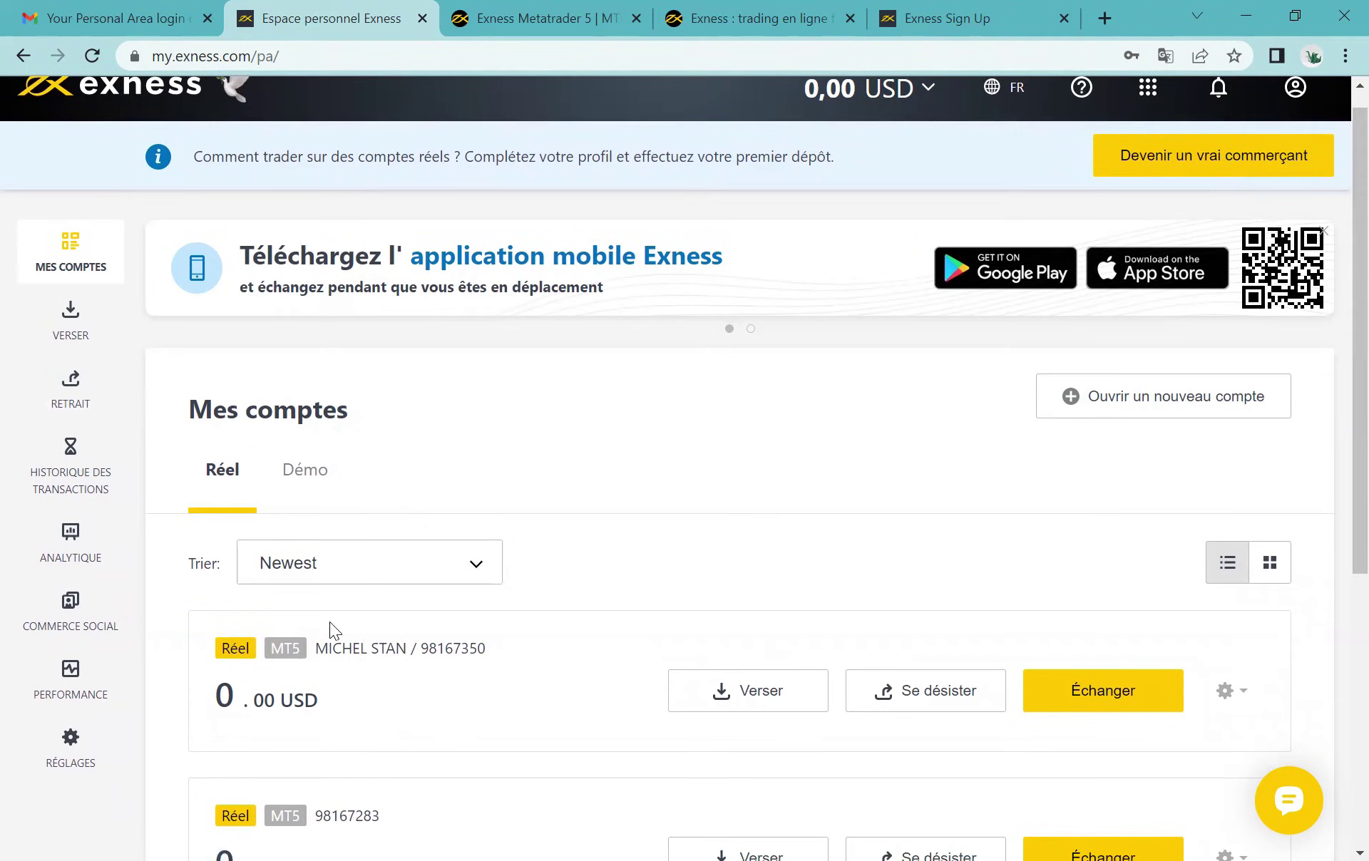
{"action": "left_click", "coordinate": [67, 395]}
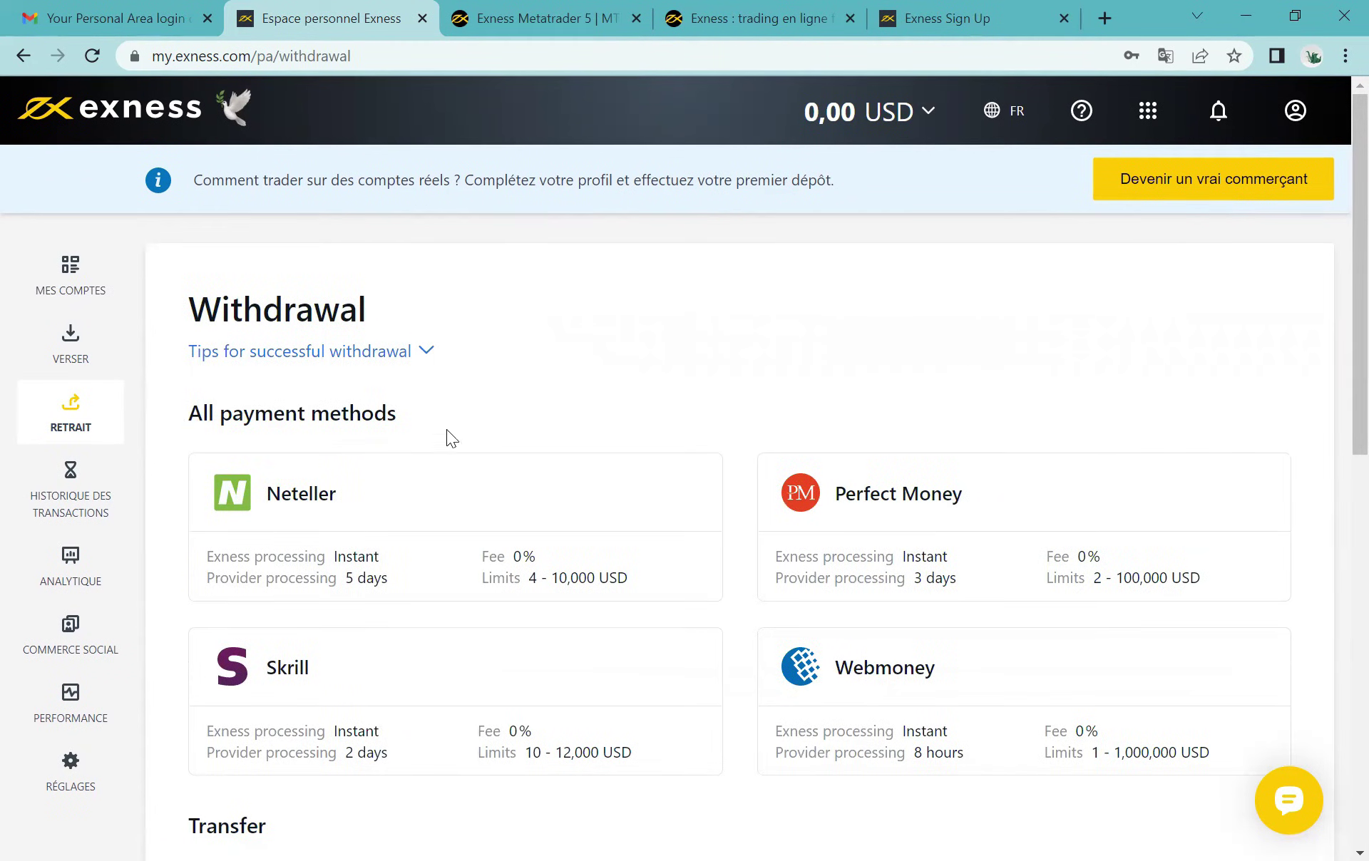
{"action": "scroll", "coordinate": [447, 429], "scroll_direction": "down", "scroll_amount": 1}
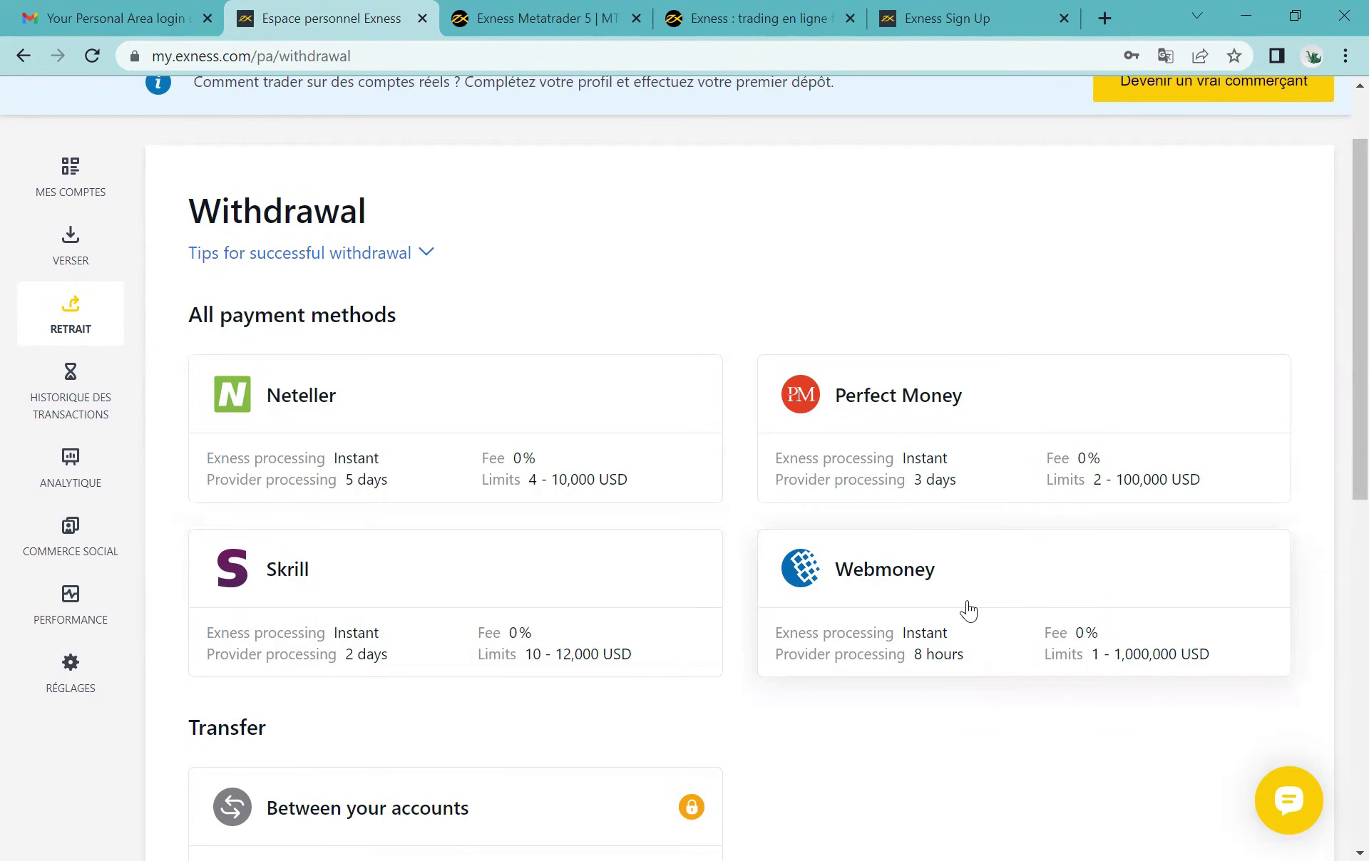
{"action": "scroll", "coordinate": [964, 611], "scroll_direction": "down", "scroll_amount": 4}
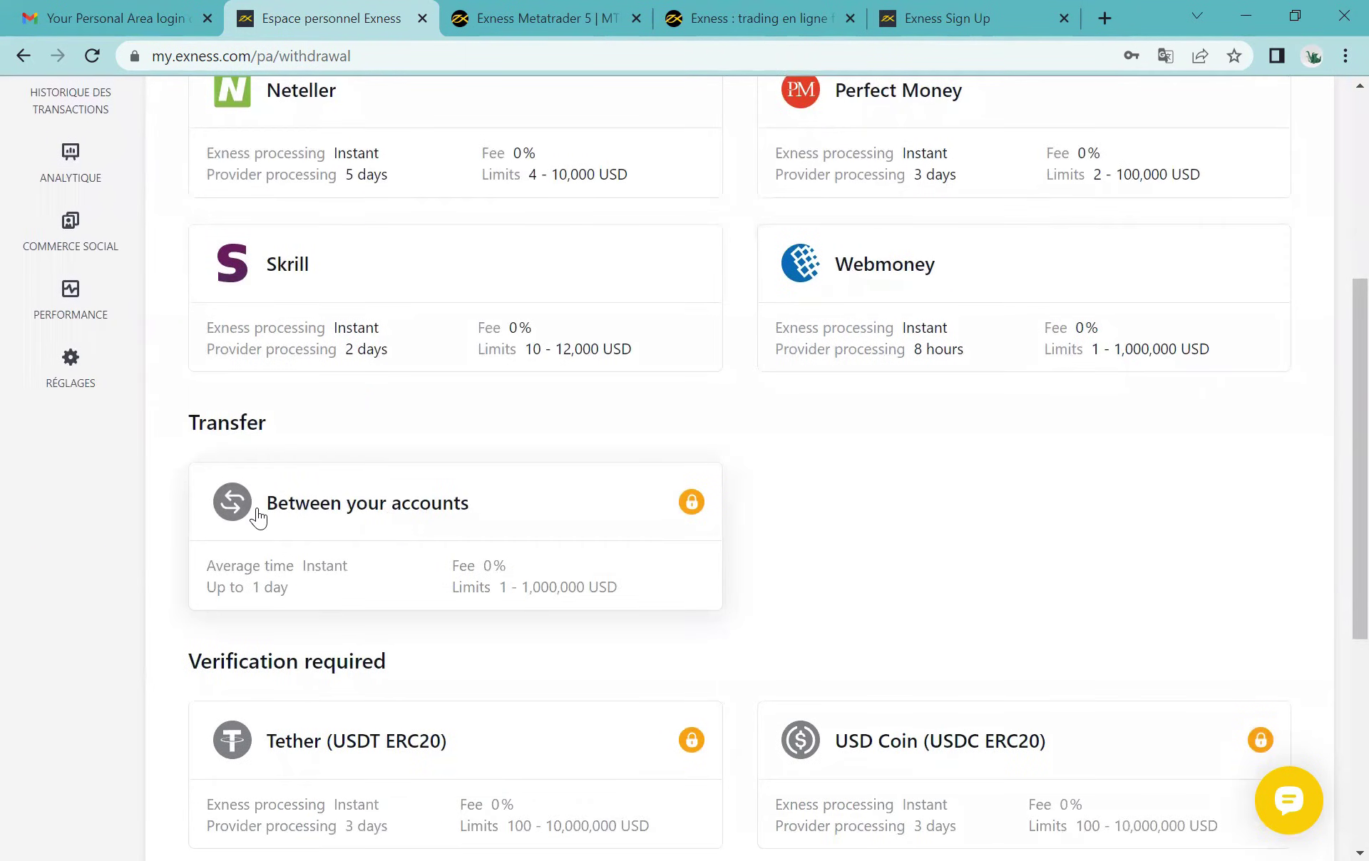
{"action": "scroll", "coordinate": [258, 518], "scroll_direction": "down", "scroll_amount": 1}
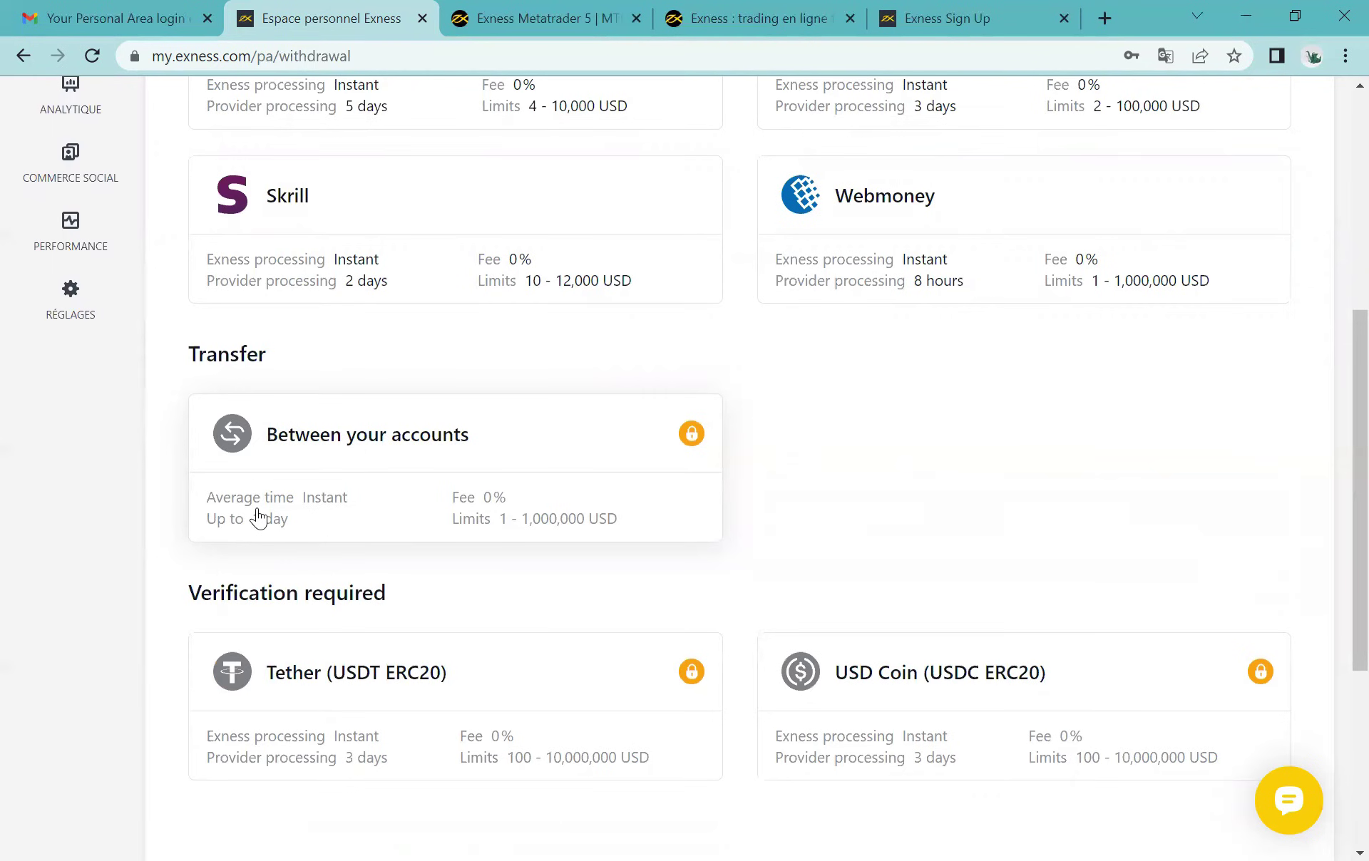
{"action": "scroll", "coordinate": [258, 518], "scroll_direction": "down", "scroll_amount": 2}
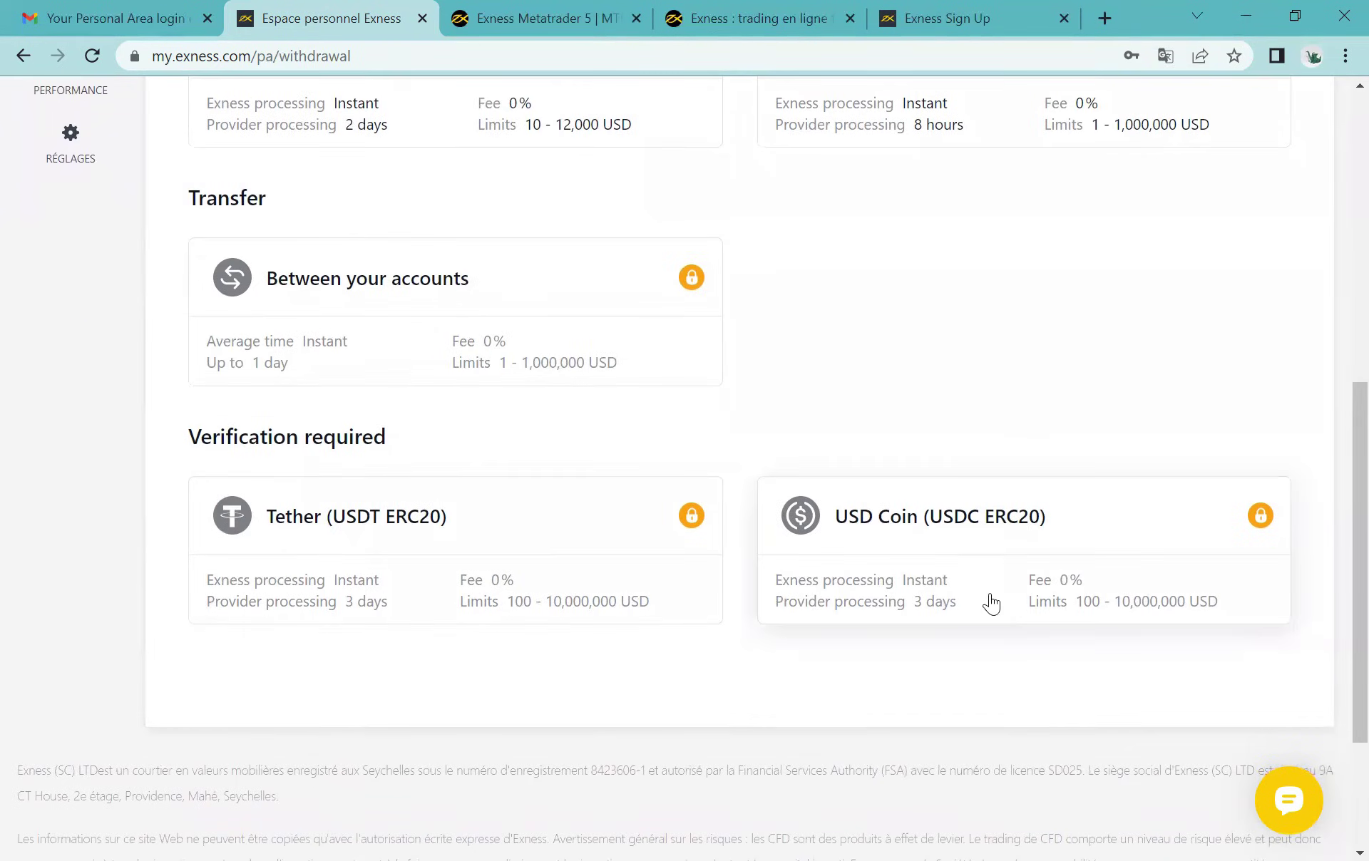
{"action": "scroll", "coordinate": [390, 568], "scroll_direction": "up", "scroll_amount": 7}
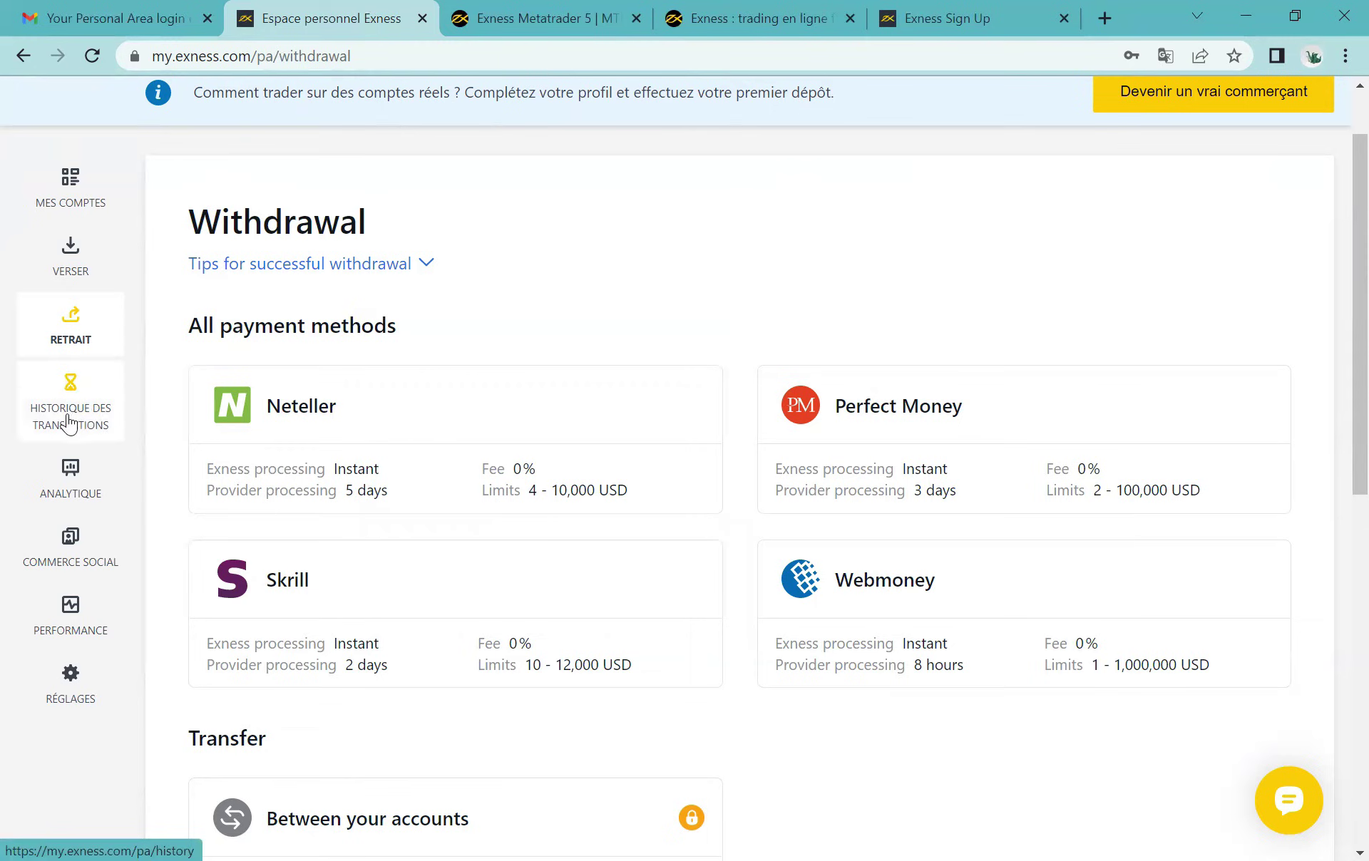
Step: Check the empty transaction history and its All transaction types filter, then go to Analytique
{"action": "left_click", "coordinate": [69, 423]}
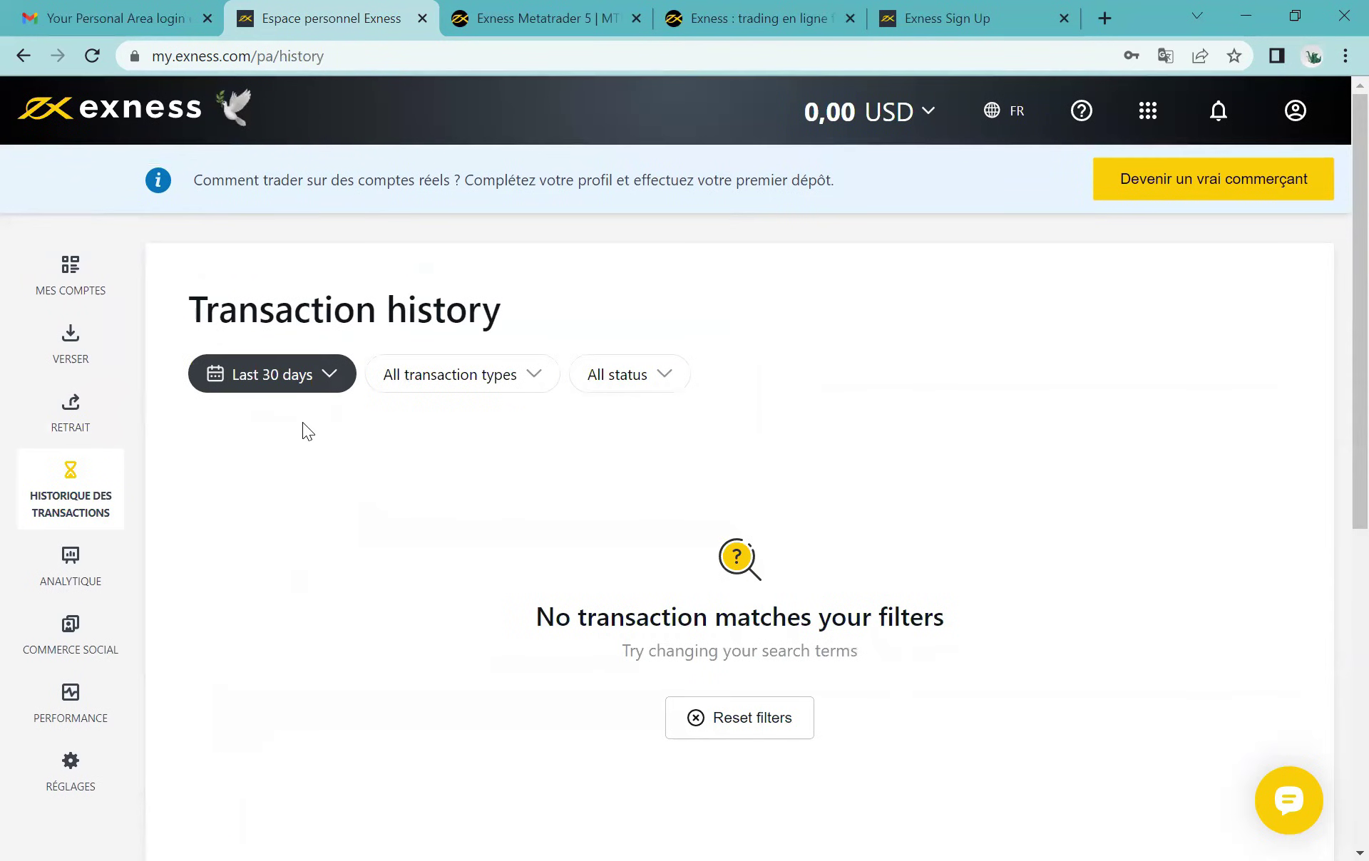
{"action": "left_click", "coordinate": [452, 374]}
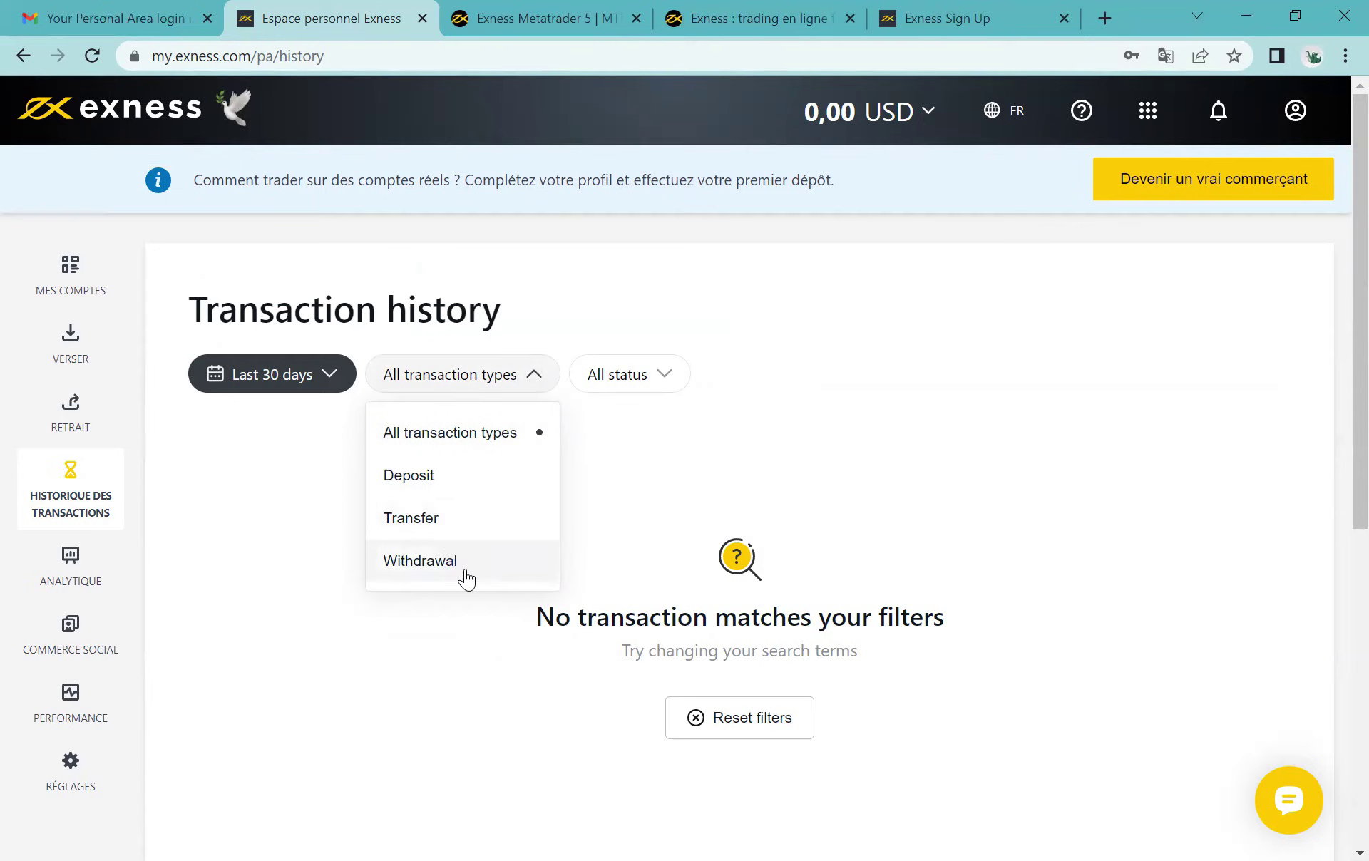
{"action": "left_click", "coordinate": [296, 539]}
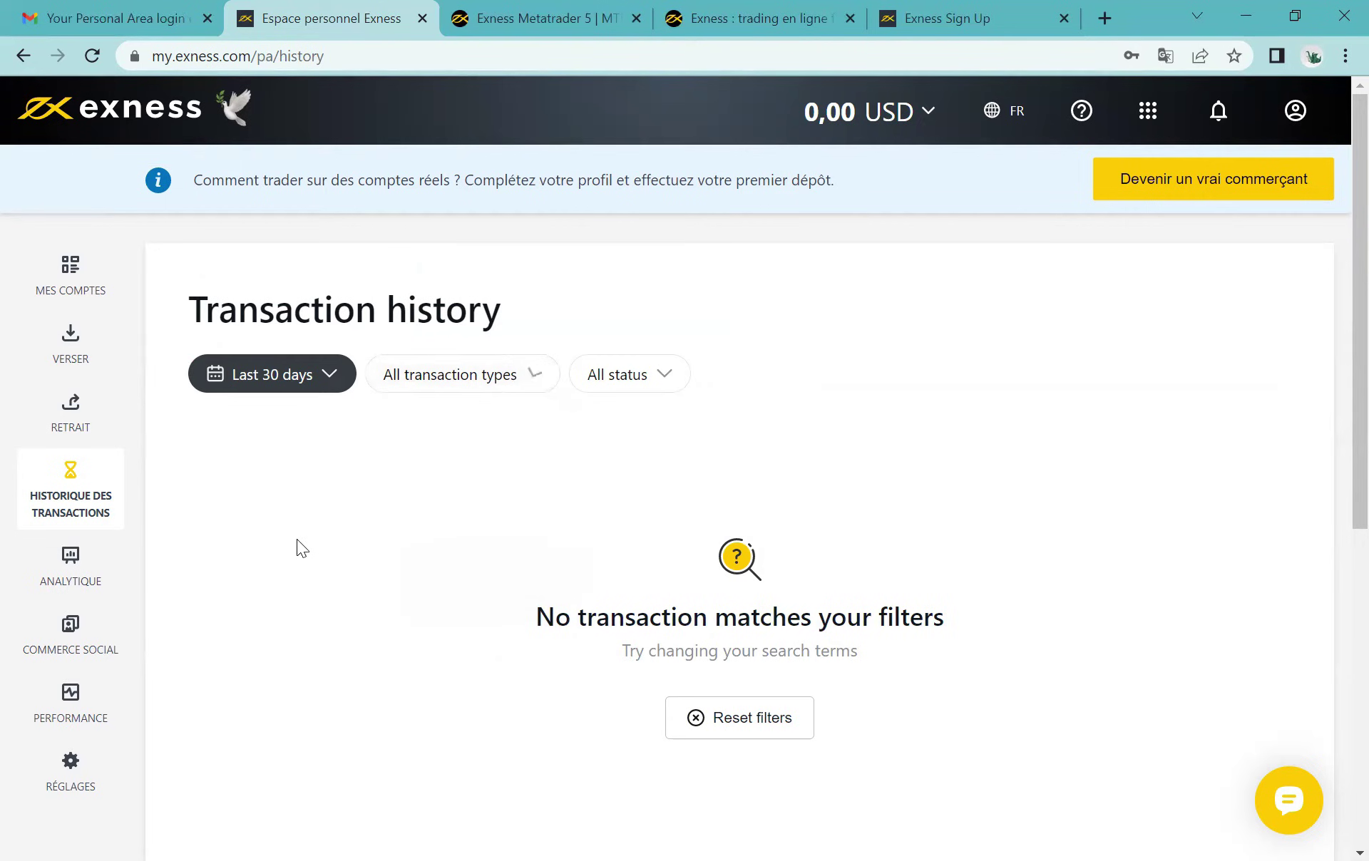
{"action": "left_click", "coordinate": [93, 567]}
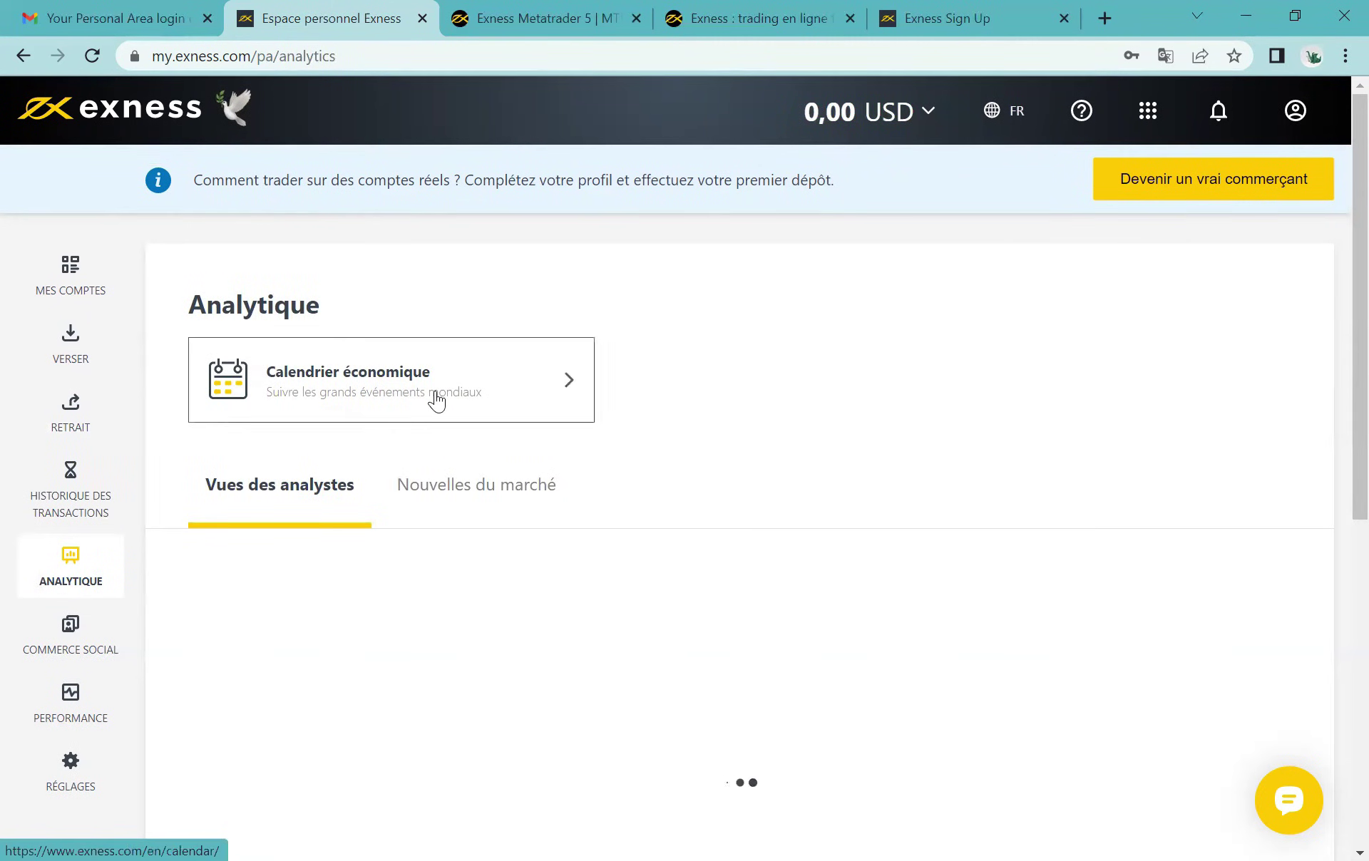
Step: Open the Calendrier économique card's Economic Calendar in a new browser tab
{"action": "scroll", "coordinate": [437, 399], "scroll_direction": "down", "scroll_amount": 3}
{"action": "scroll", "coordinate": [435, 398], "scroll_direction": "up", "scroll_amount": 2}
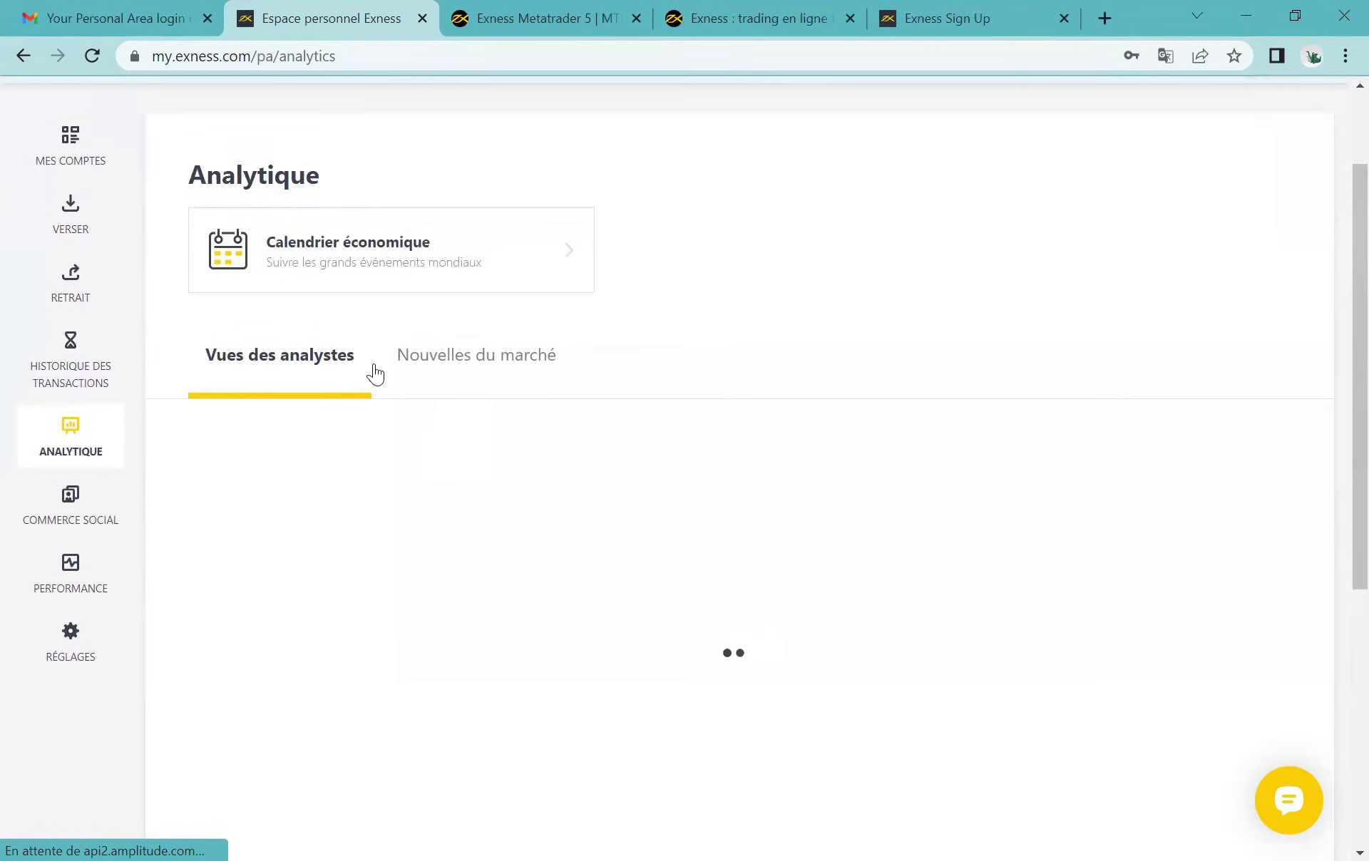
{"action": "left_click", "coordinate": [352, 275]}
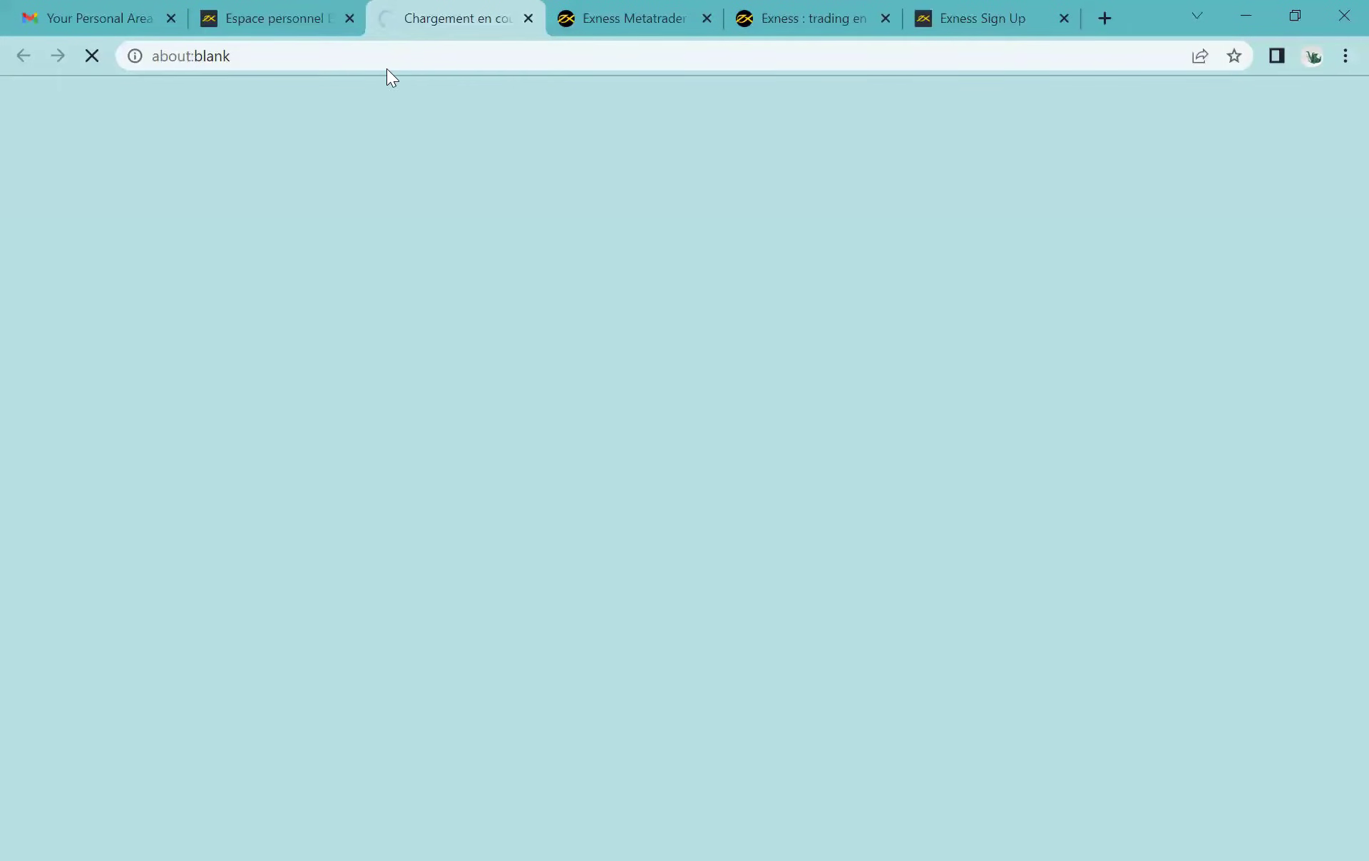
Step: Scroll through the events listed in the Economic Calendar tab
{"action": "left_click", "coordinate": [274, 20]}
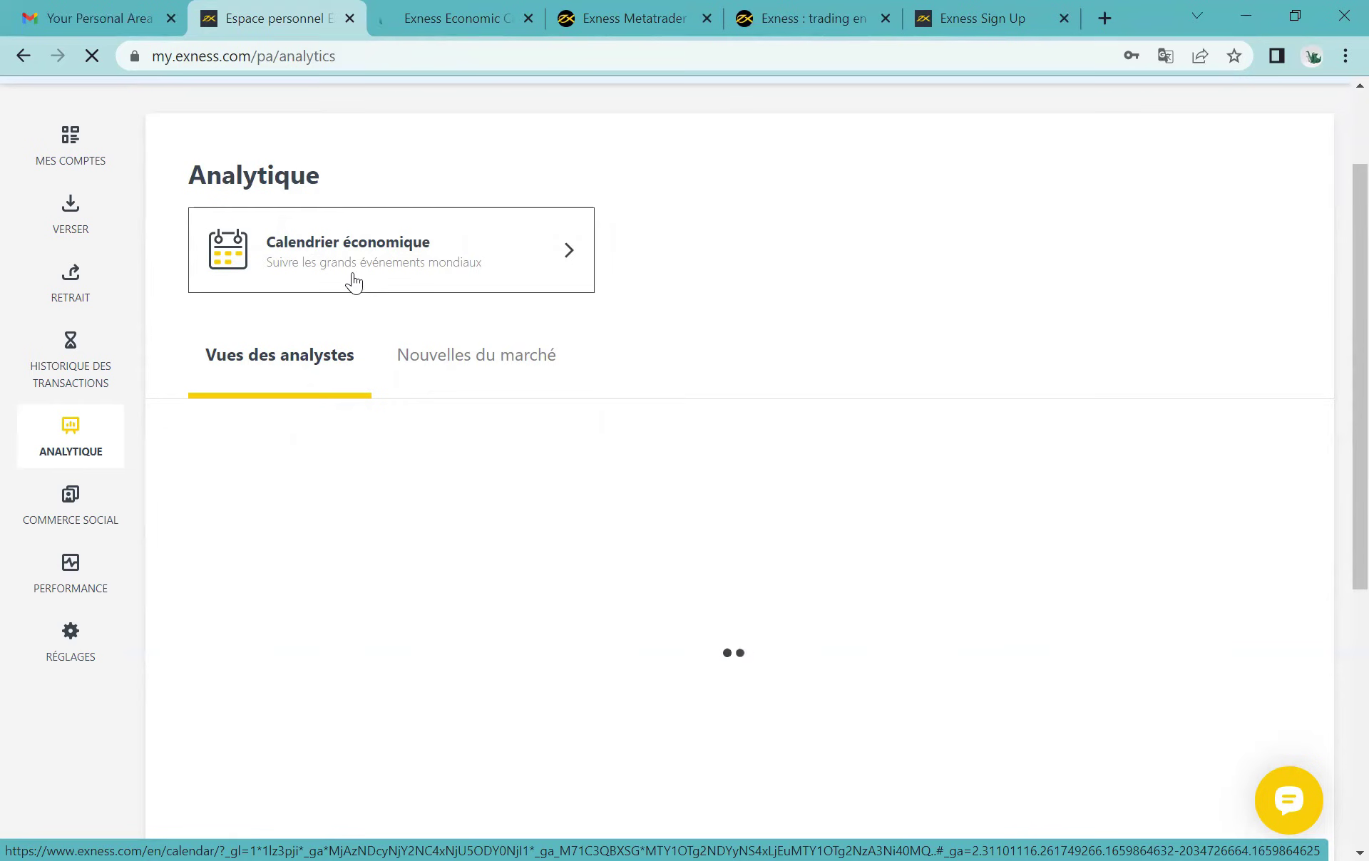
{"action": "left_click", "coordinate": [444, 17]}
{"action": "scroll", "coordinate": [422, 562], "scroll_direction": "down", "scroll_amount": 5}
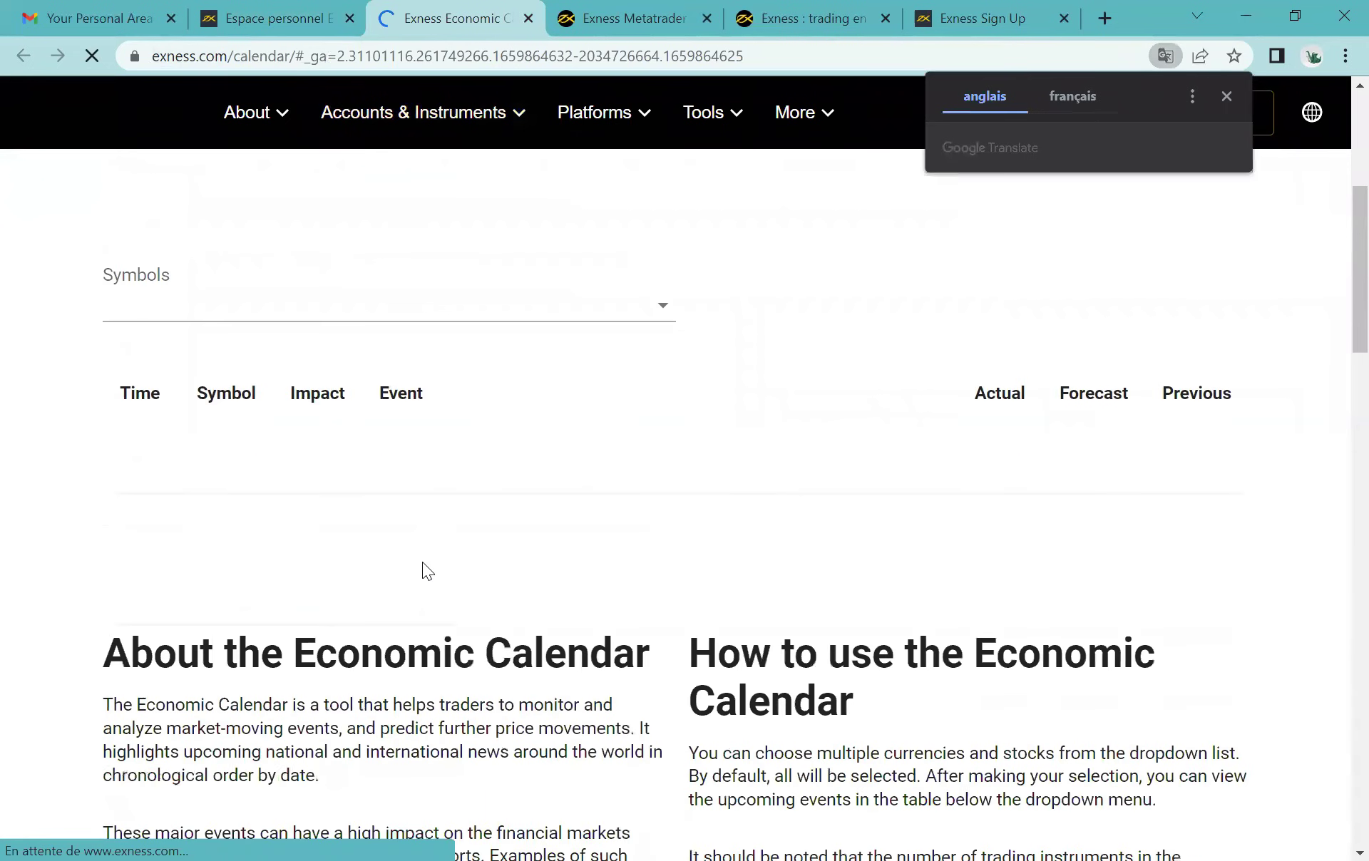
{"action": "scroll", "coordinate": [424, 563], "scroll_direction": "down", "scroll_amount": 3}
{"action": "scroll", "coordinate": [422, 563], "scroll_direction": "down", "scroll_amount": 5}
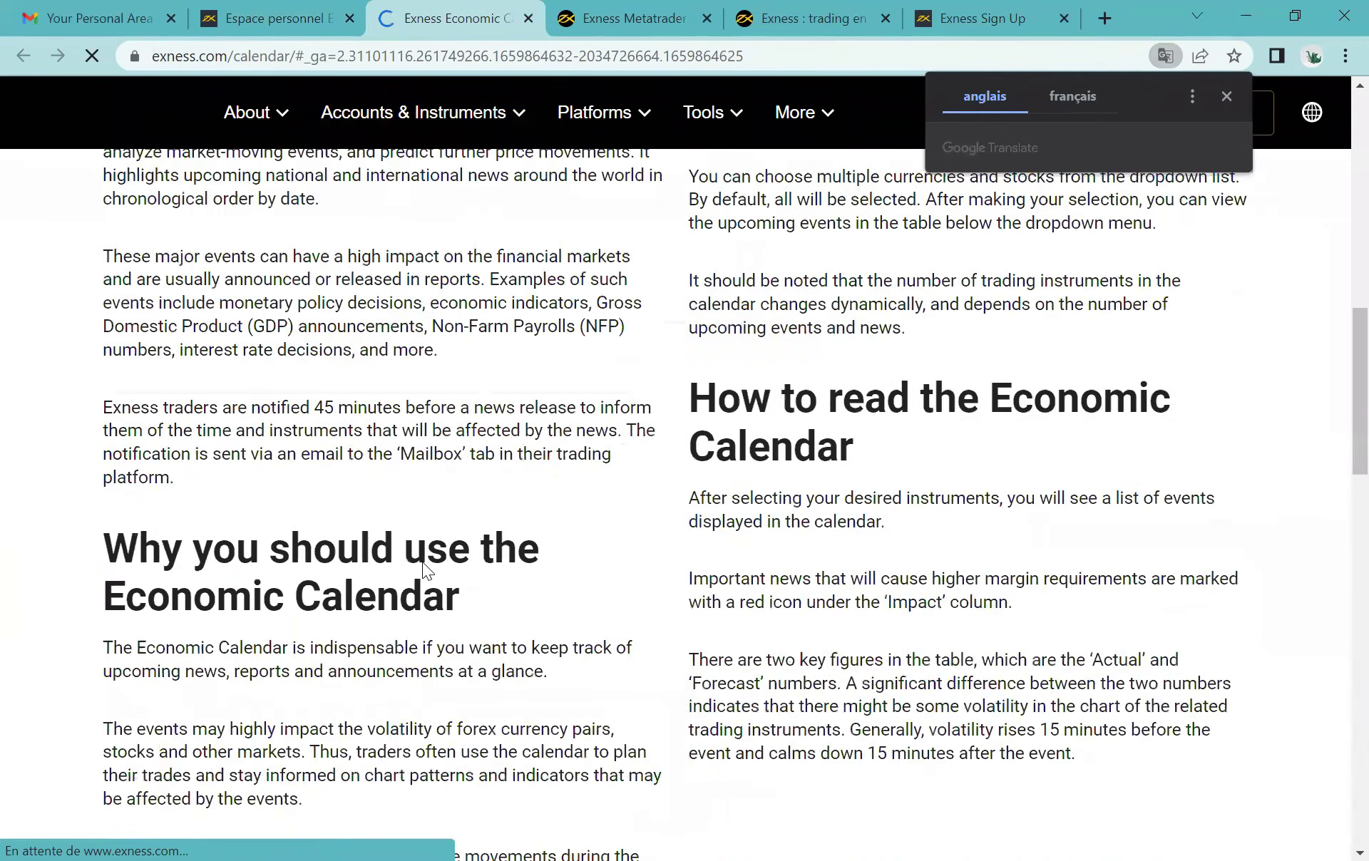
{"action": "scroll", "coordinate": [422, 562], "scroll_direction": "down", "scroll_amount": 8}
{"action": "scroll", "coordinate": [422, 562], "scroll_direction": "up", "scroll_amount": 7}
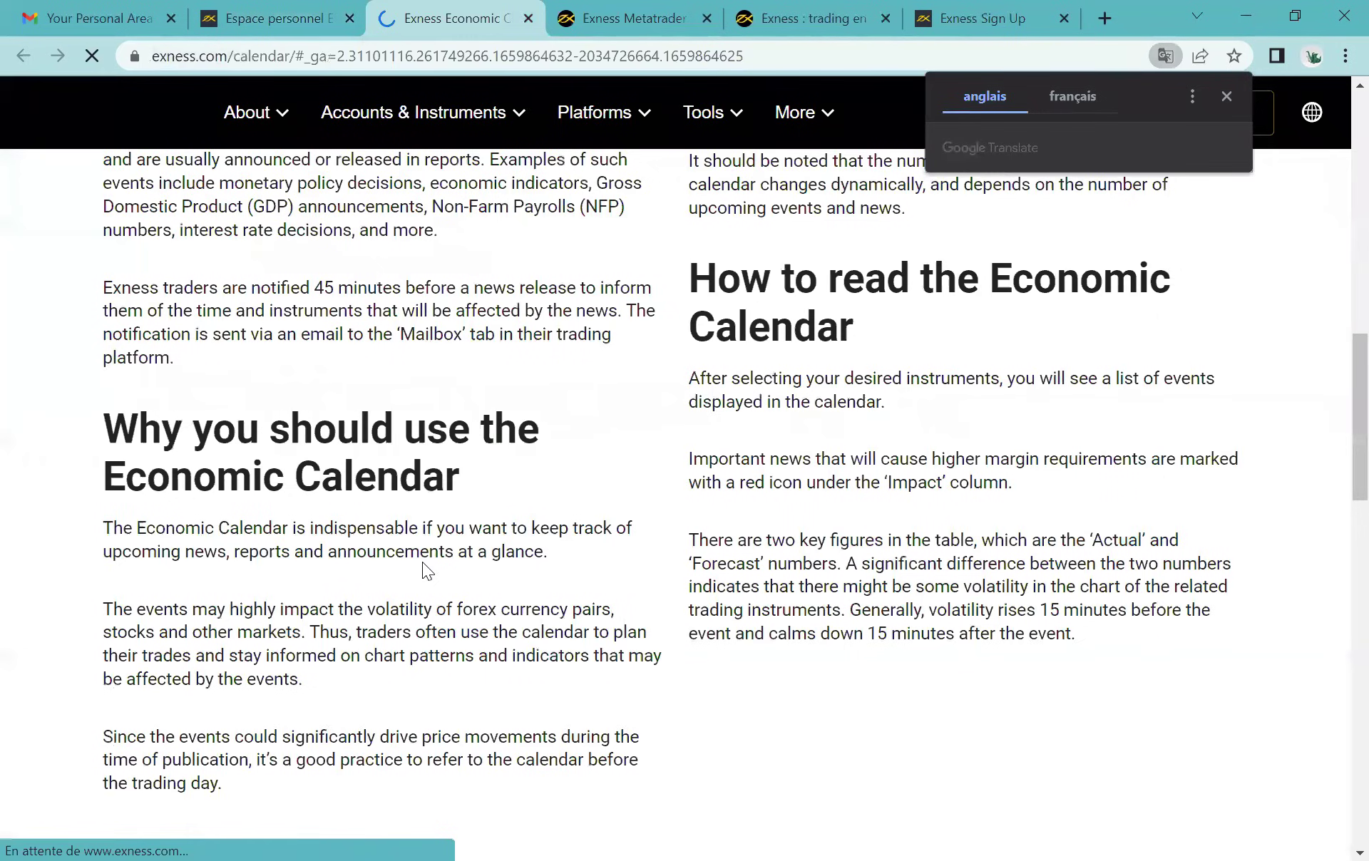
Step: Return to the Personal Area analytics page and open COMMERCE SOCIAL (Social Trading)
{"action": "left_click", "coordinate": [278, 18]}
{"action": "scroll", "coordinate": [260, 548], "scroll_direction": "down", "scroll_amount": 2}
{"action": "scroll", "coordinate": [263, 552], "scroll_direction": "down", "scroll_amount": 3}
{"action": "scroll", "coordinate": [264, 553], "scroll_direction": "up", "scroll_amount": 6}
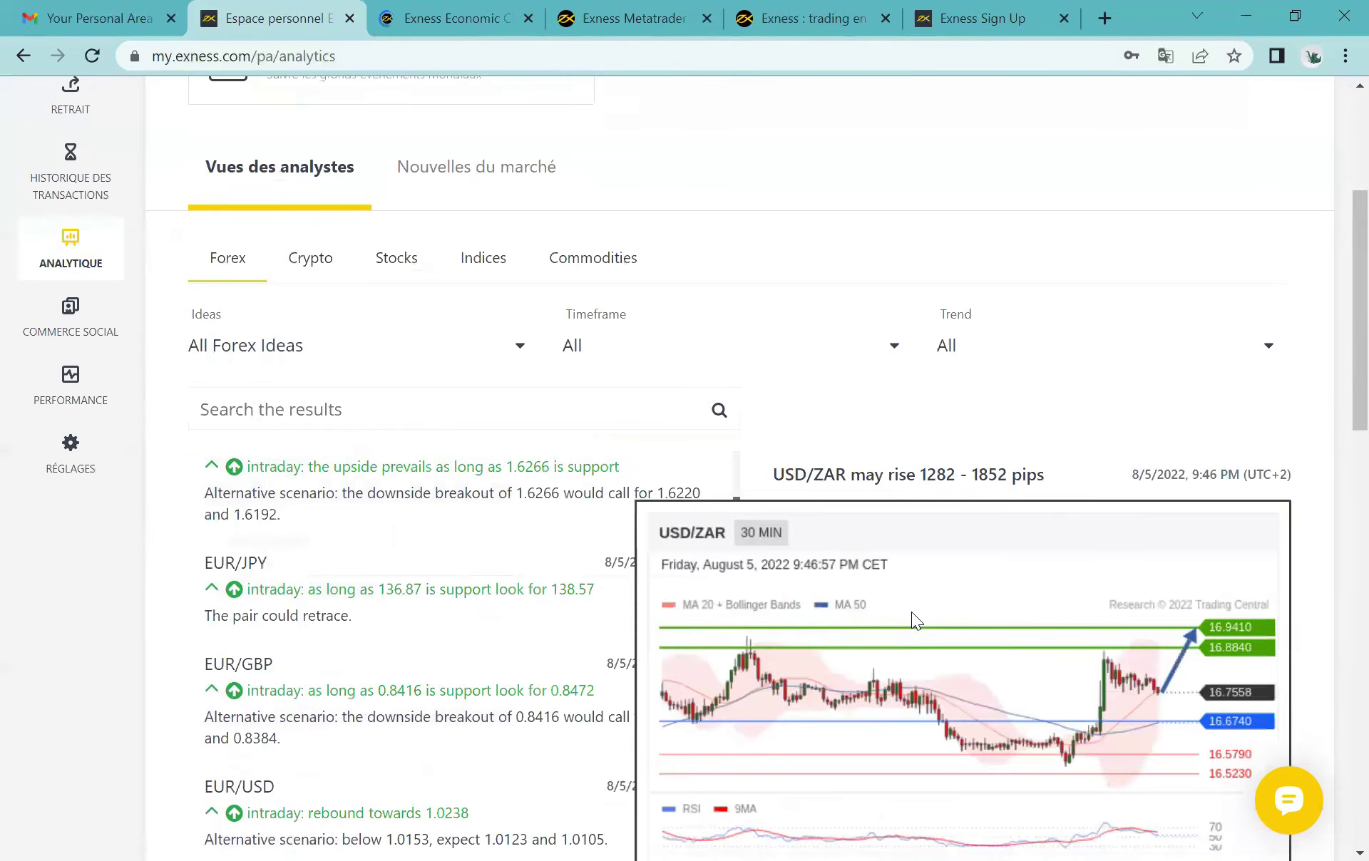
{"action": "scroll", "coordinate": [602, 675], "scroll_direction": "up", "scroll_amount": 5}
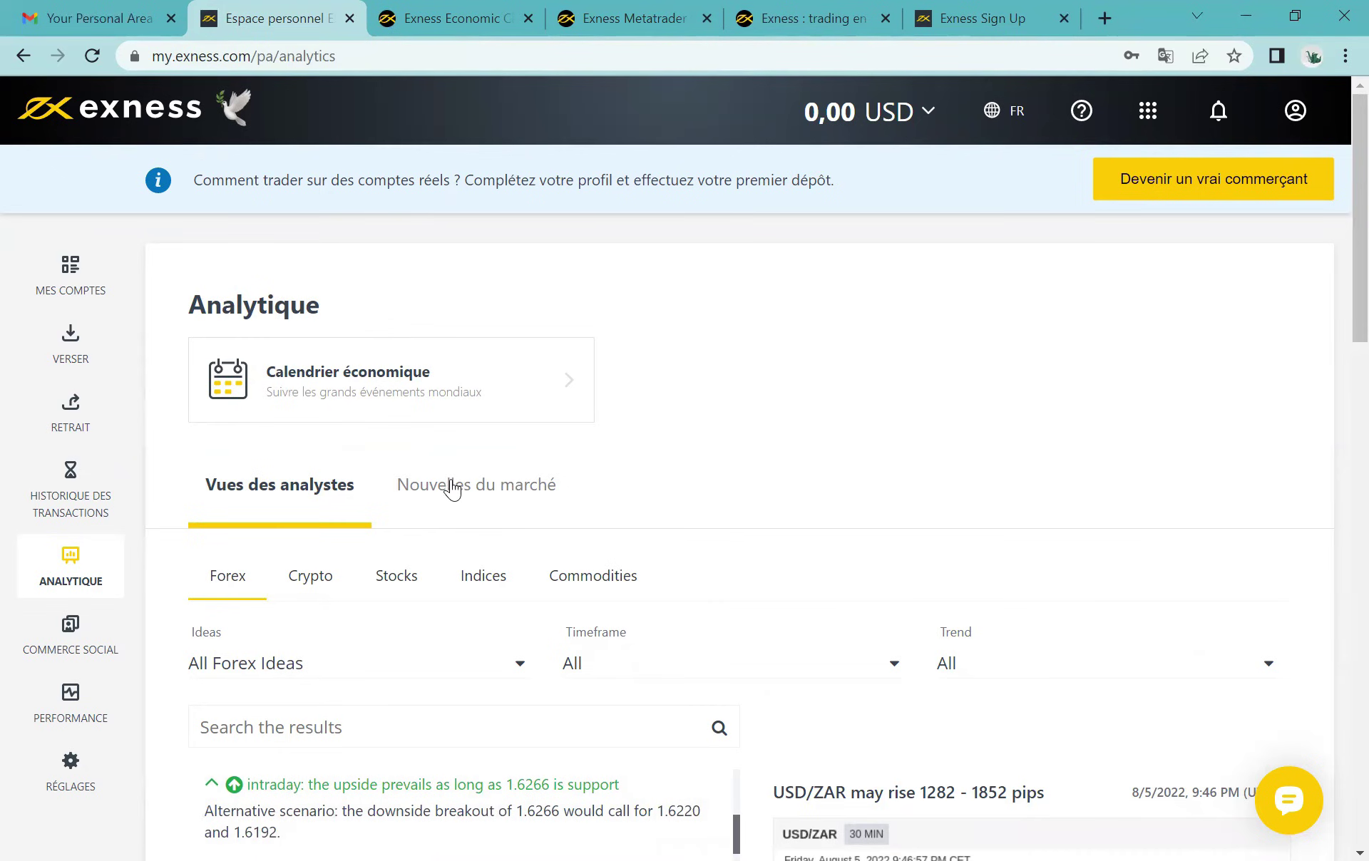
{"action": "left_click", "coordinate": [70, 662]}
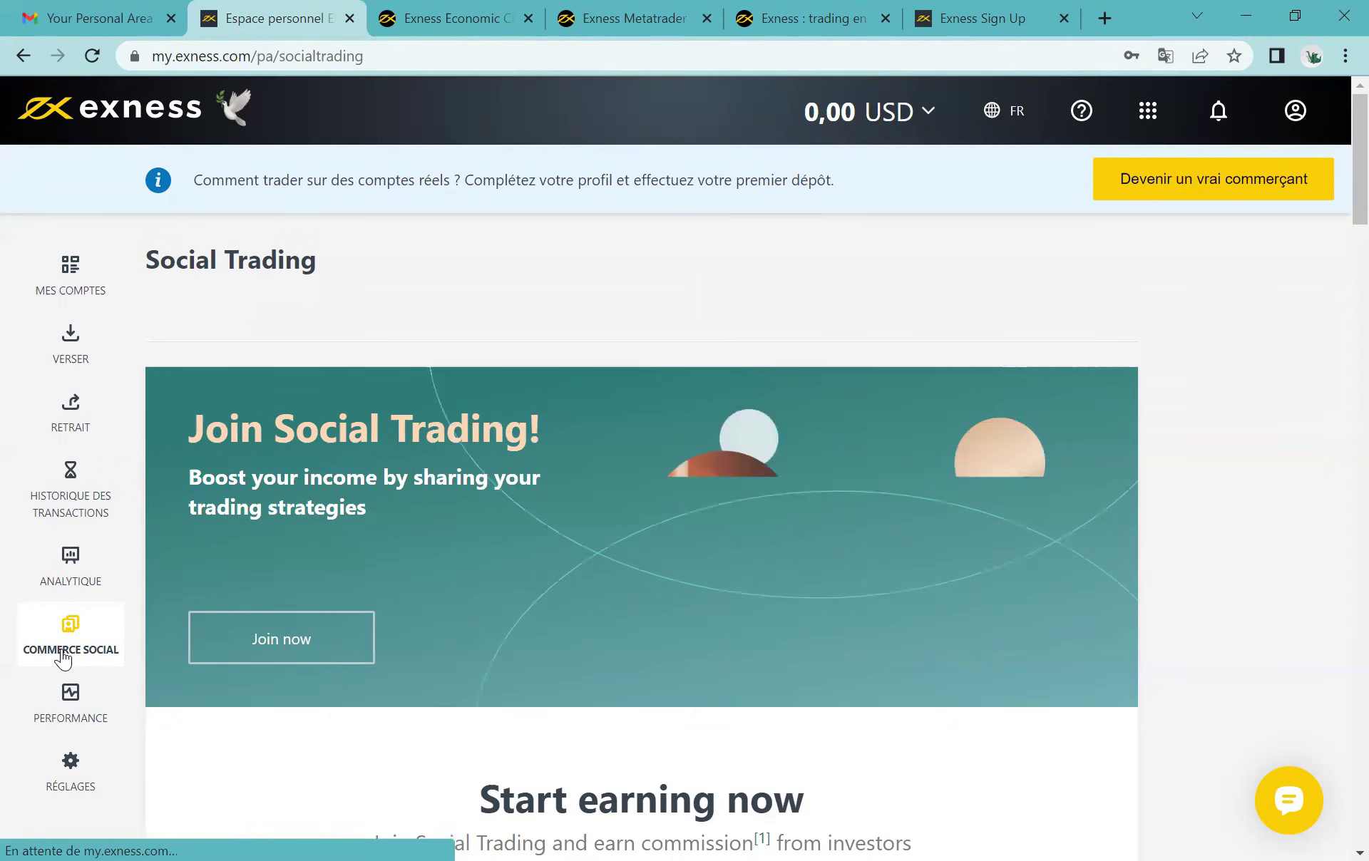
Step: Open the PERFORMANCE summary from the sidebar
{"action": "scroll", "coordinate": [241, 611], "scroll_direction": "down", "scroll_amount": 10}
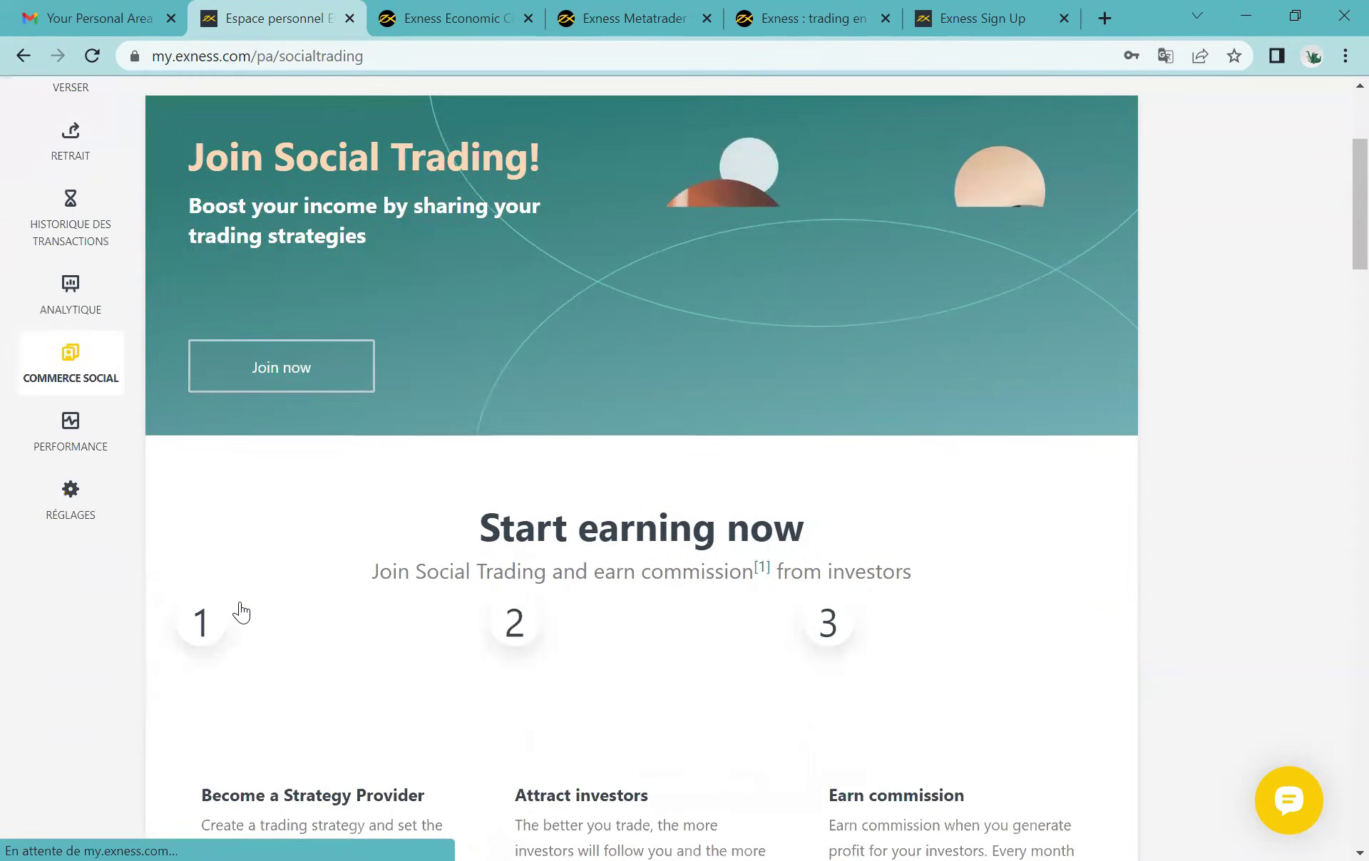
{"action": "scroll", "coordinate": [241, 611], "scroll_direction": "up", "scroll_amount": 10}
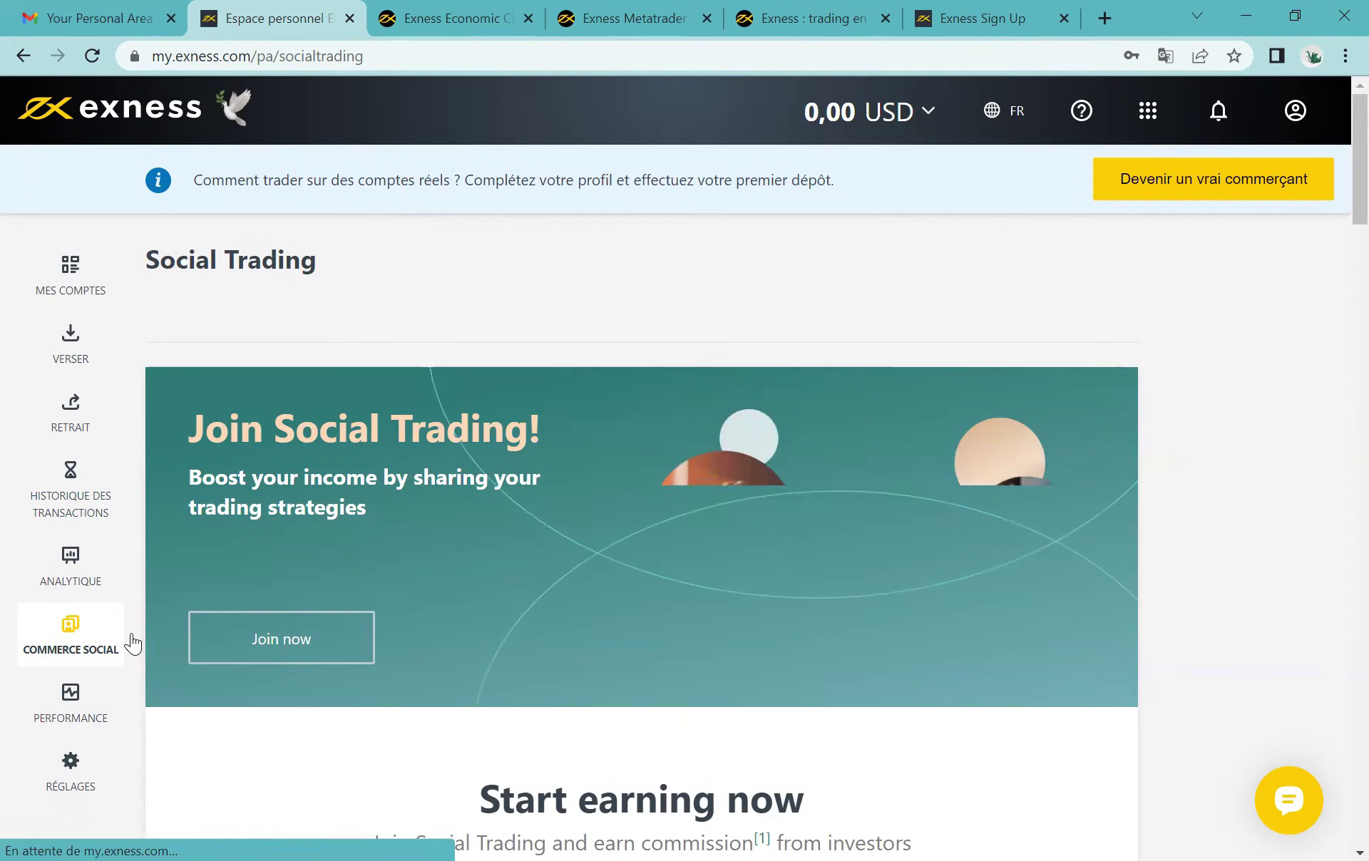
{"action": "left_click", "coordinate": [80, 700]}
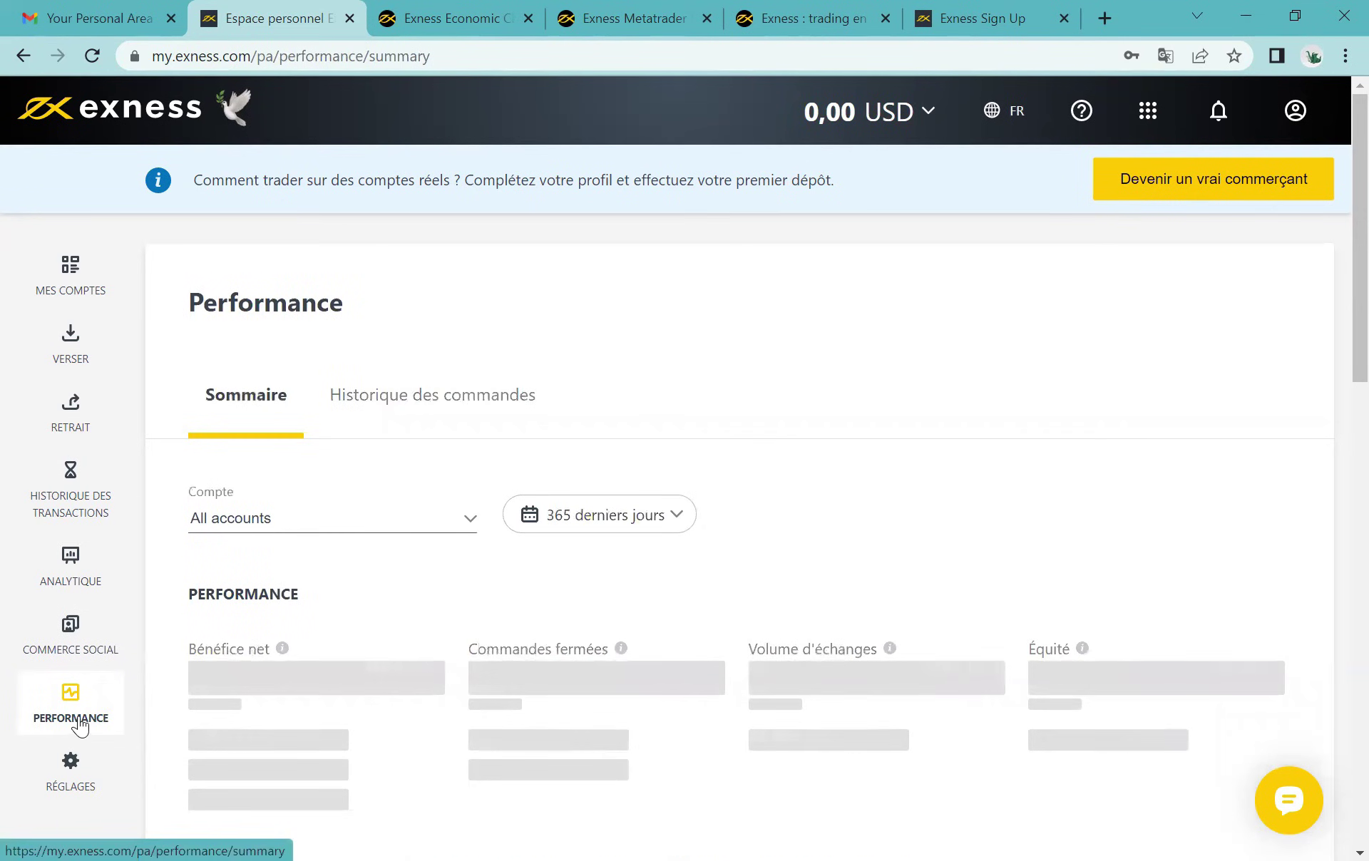
{"action": "scroll", "coordinate": [310, 694], "scroll_direction": "down", "scroll_amount": 5}
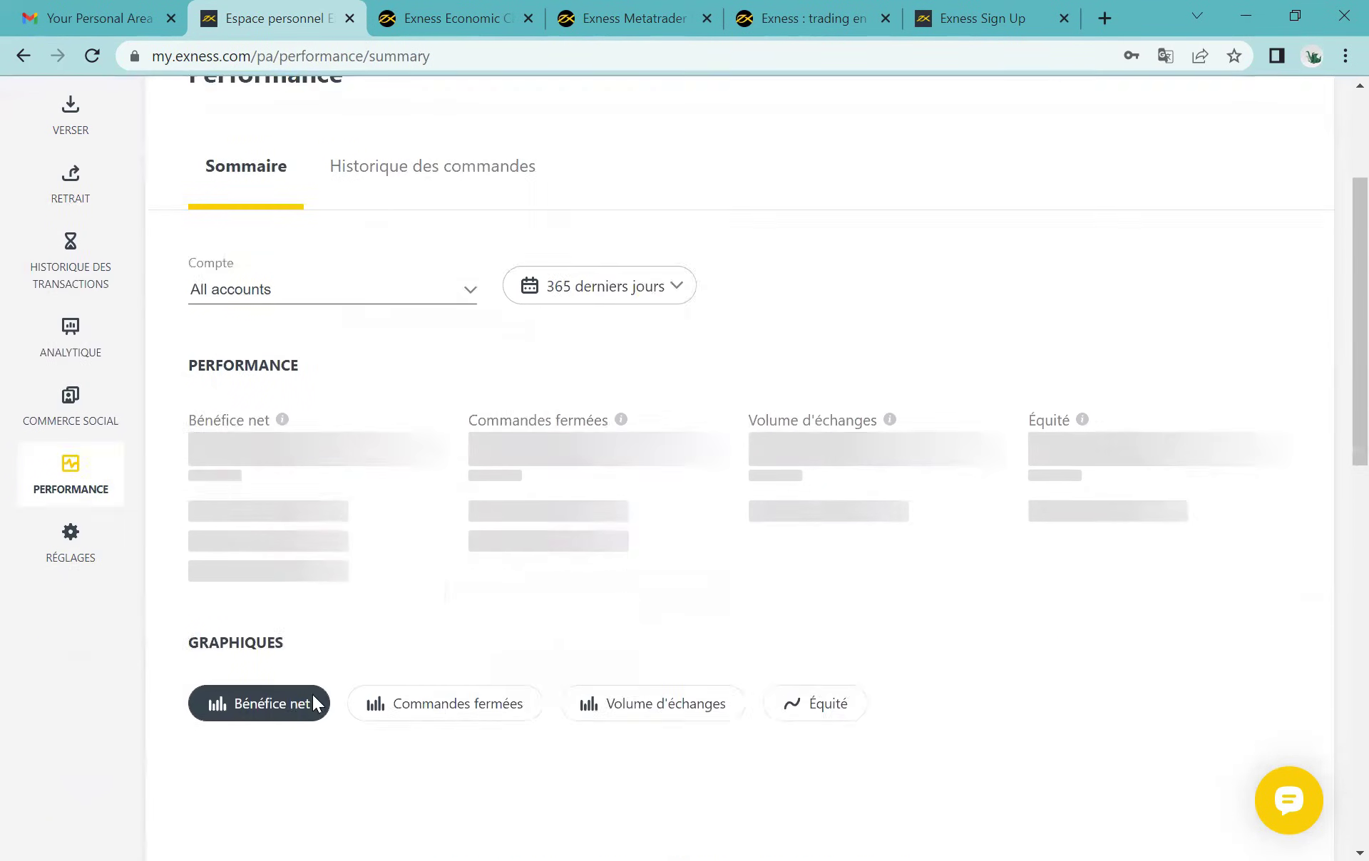
{"action": "scroll", "coordinate": [213, 312], "scroll_direction": "up", "scroll_amount": 2}
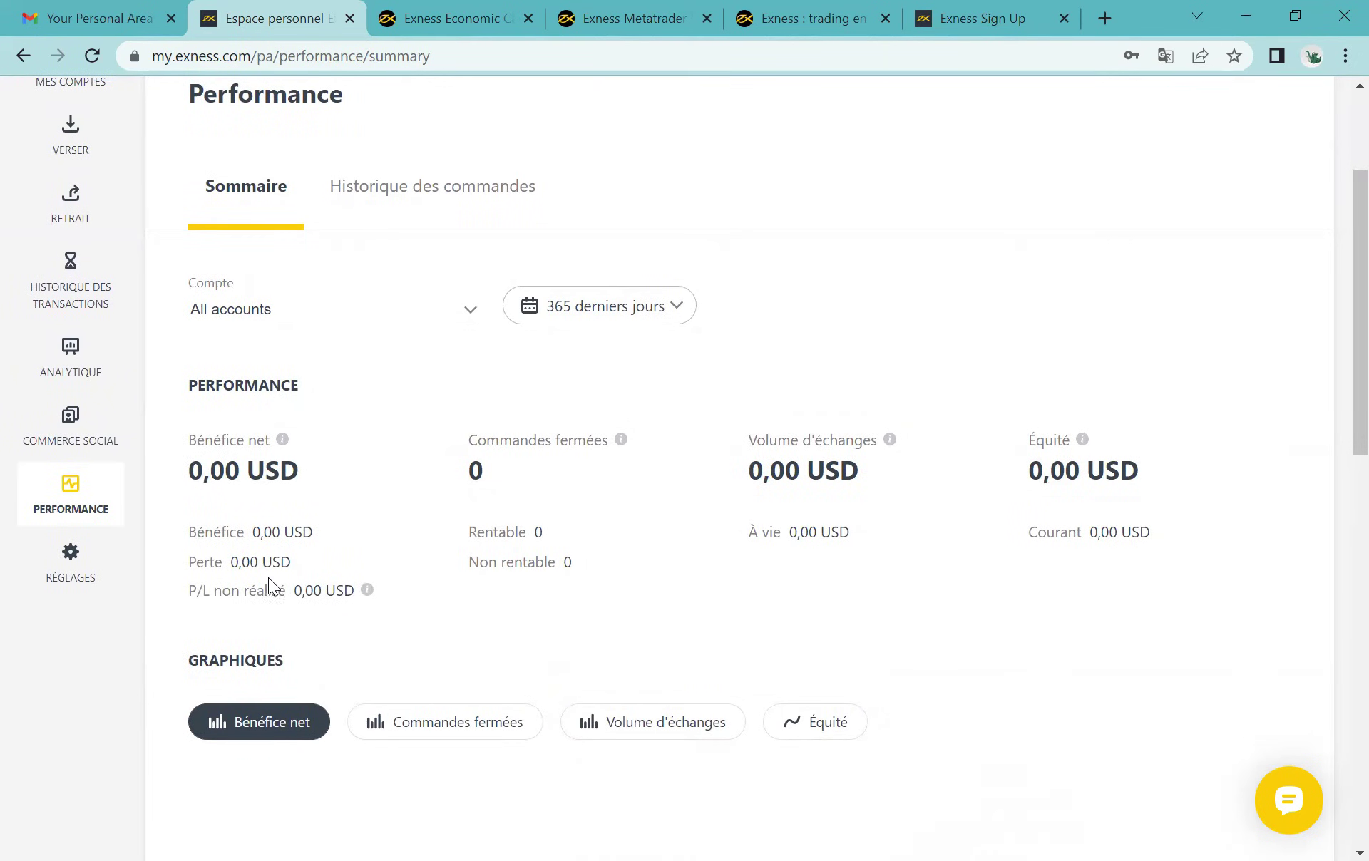
Step: Review the zero Commandes fermées, volume and equity figures and the Bénéfice net chart
{"action": "left_click_drag", "start_coordinate": [467, 444], "coordinate": [609, 441]}
{"action": "left_click", "coordinate": [609, 452]}
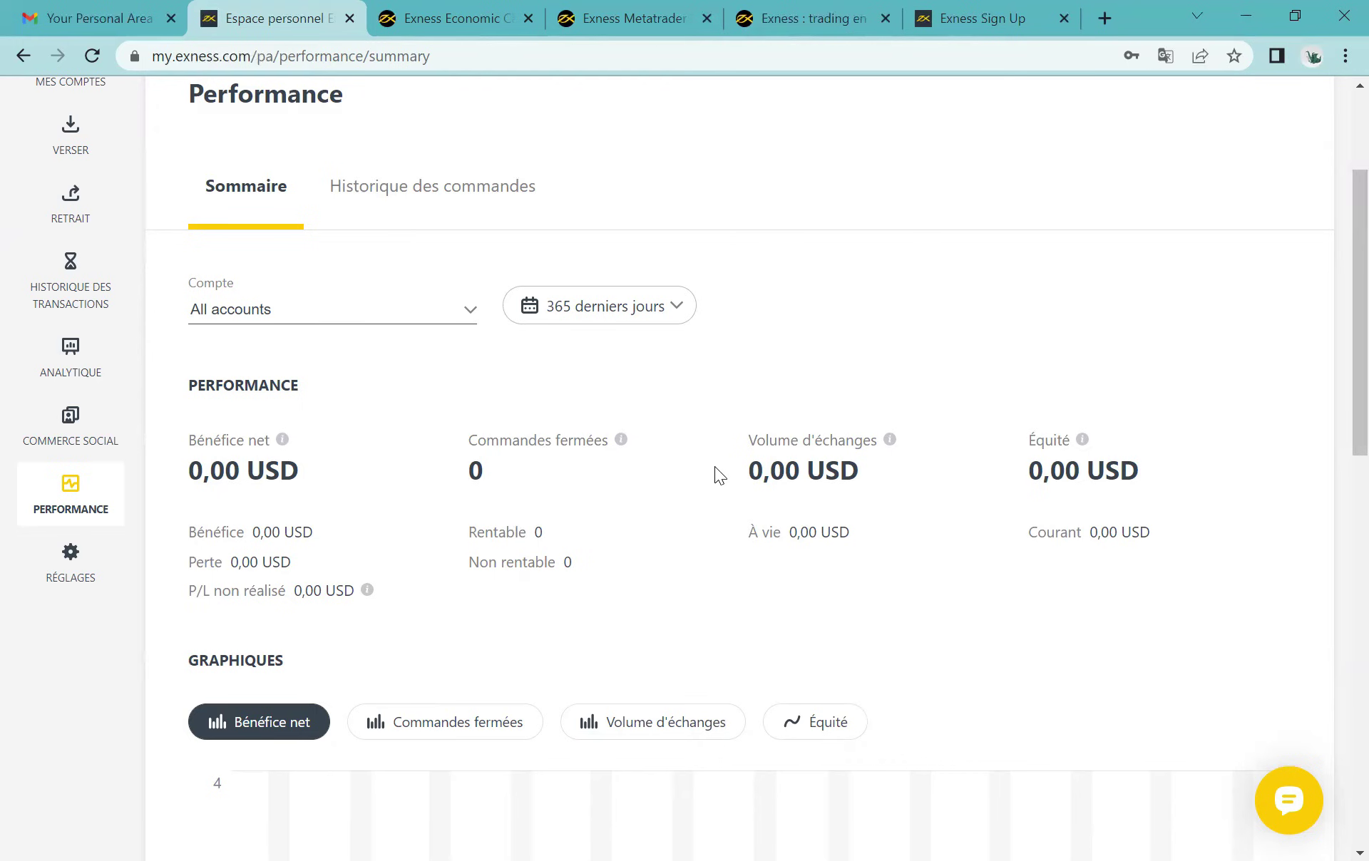
{"action": "left_click_drag", "start_coordinate": [1011, 431], "coordinate": [1069, 446]}
{"action": "left_click", "coordinate": [1066, 467]}
{"action": "scroll", "coordinate": [1116, 595], "scroll_direction": "down", "scroll_amount": 5}
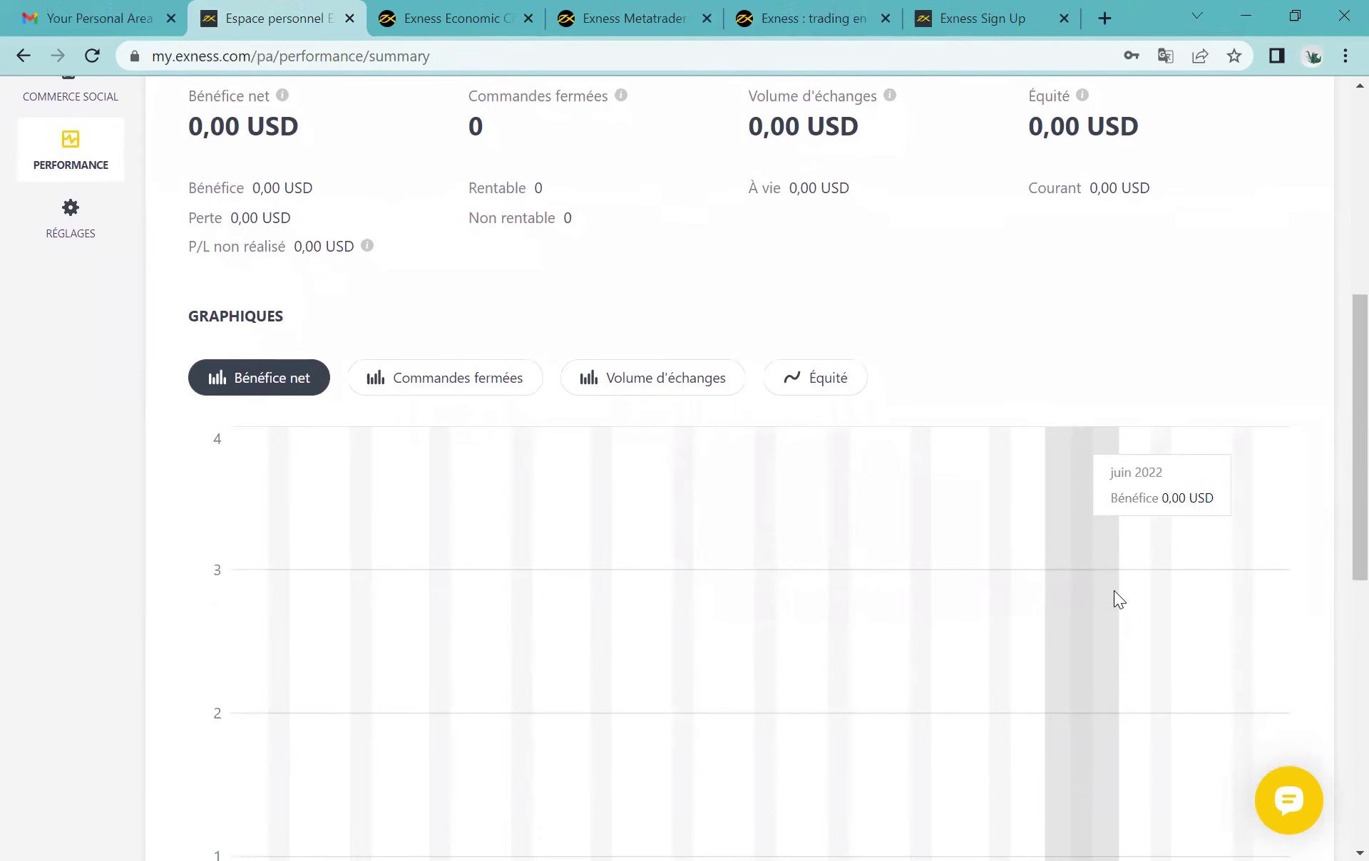
{"action": "scroll", "coordinate": [399, 684], "scroll_direction": "down", "scroll_amount": 3}
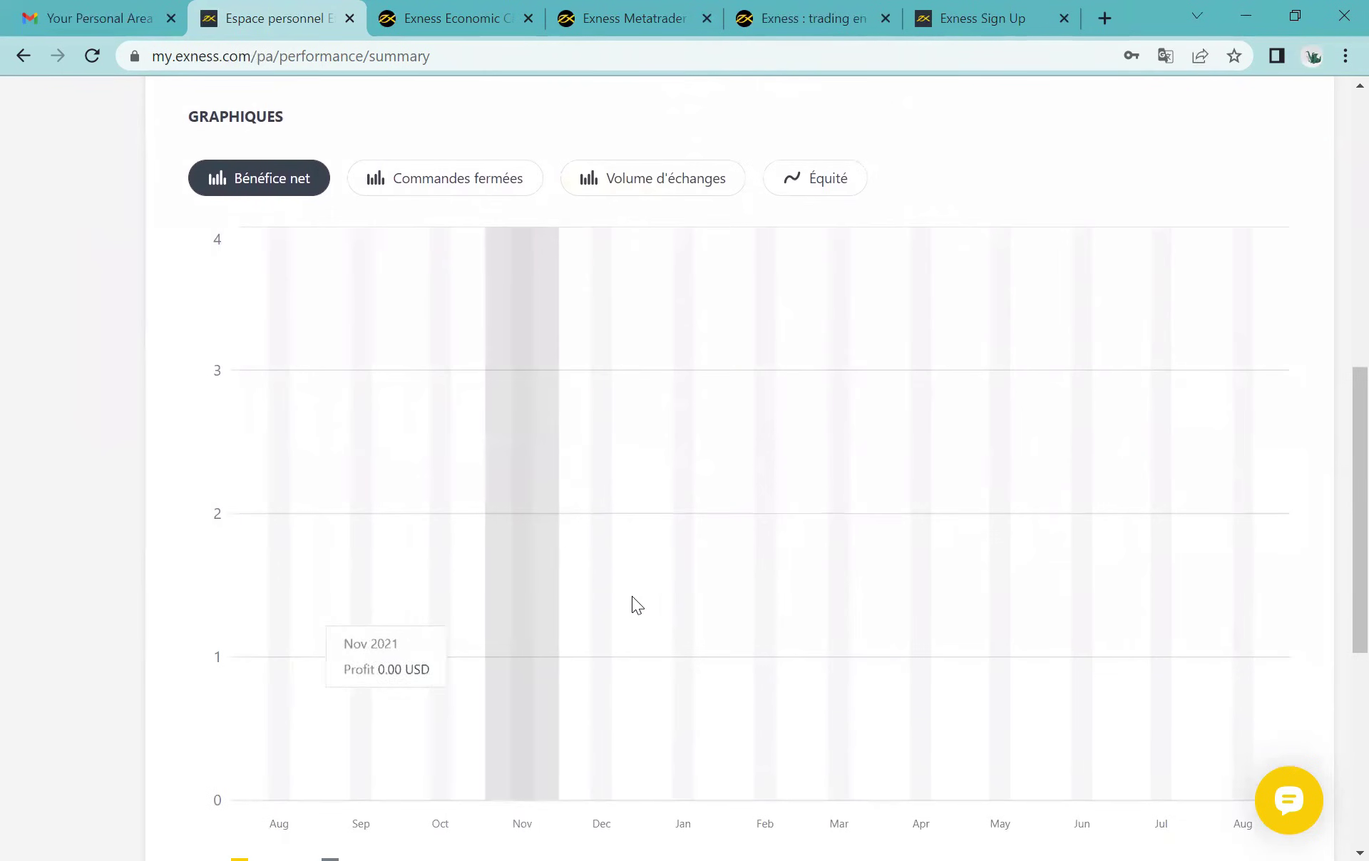
{"action": "left_click", "coordinate": [71, 773]}
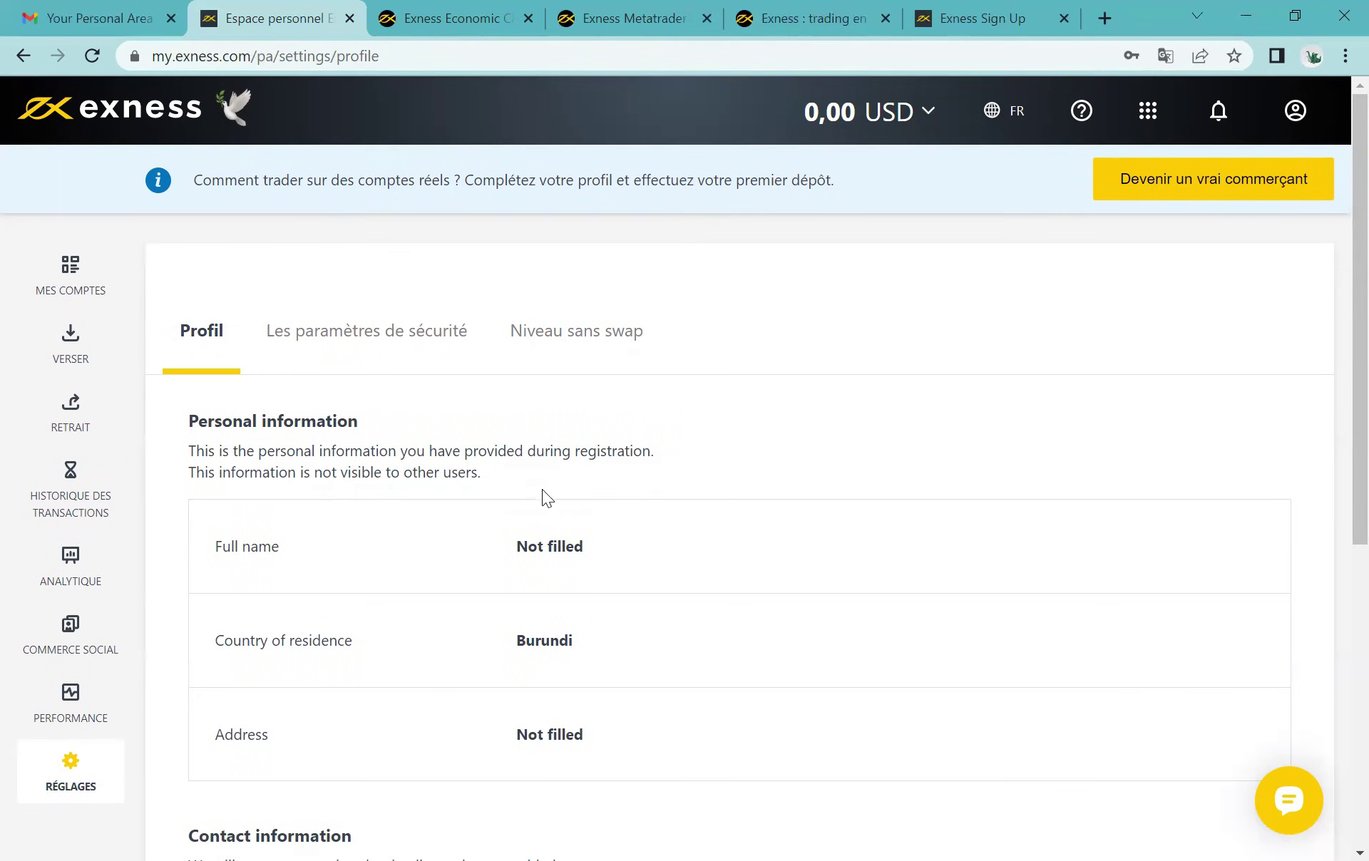
Step: Review the profile information, noting the unfilled address field
{"action": "scroll", "coordinate": [320, 725], "scroll_direction": "down", "scroll_amount": 3}
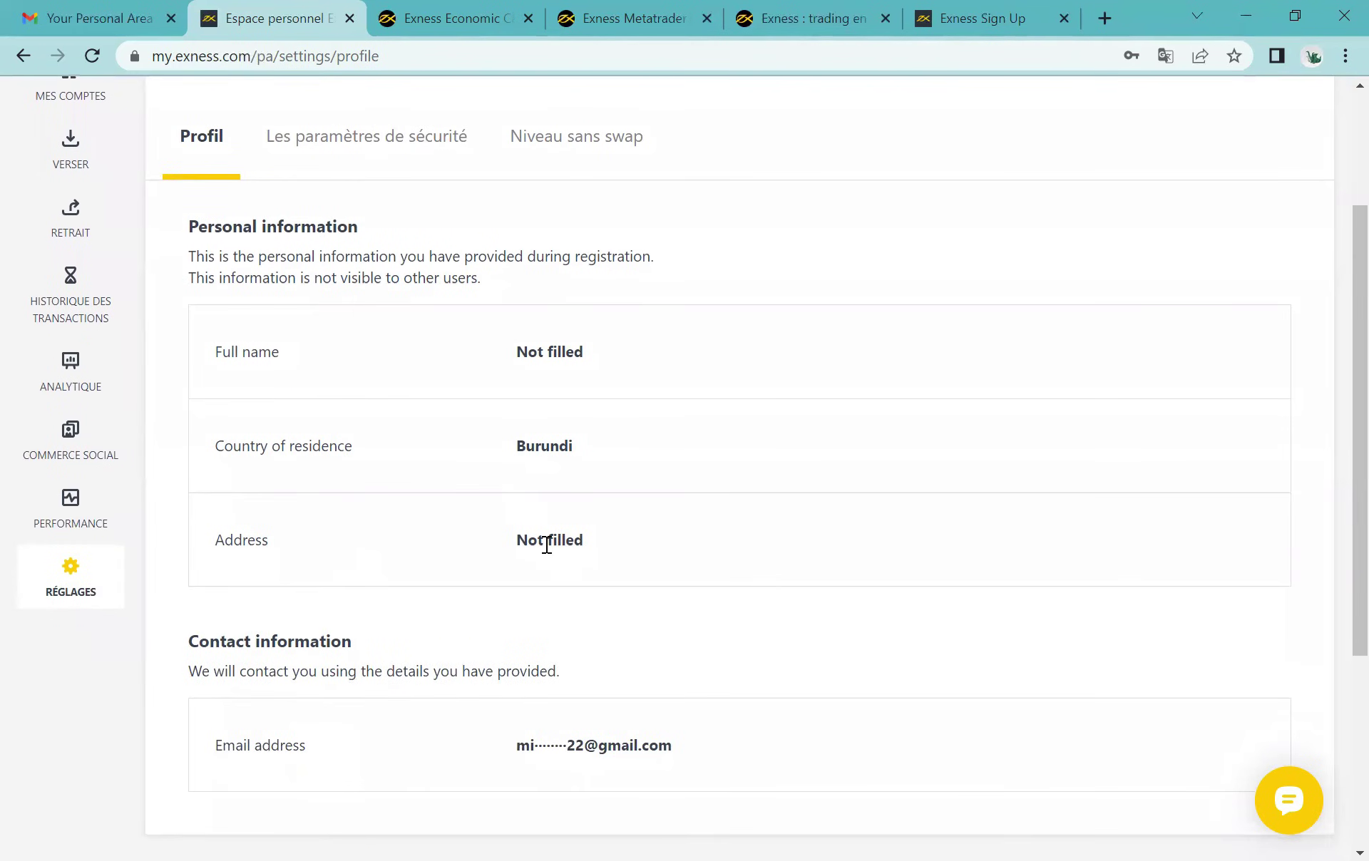
{"action": "left_click_drag", "start_coordinate": [626, 534], "coordinate": [461, 539]}
{"action": "left_click", "coordinate": [589, 536]}
{"action": "scroll", "coordinate": [590, 535], "scroll_direction": "down", "scroll_amount": 2}
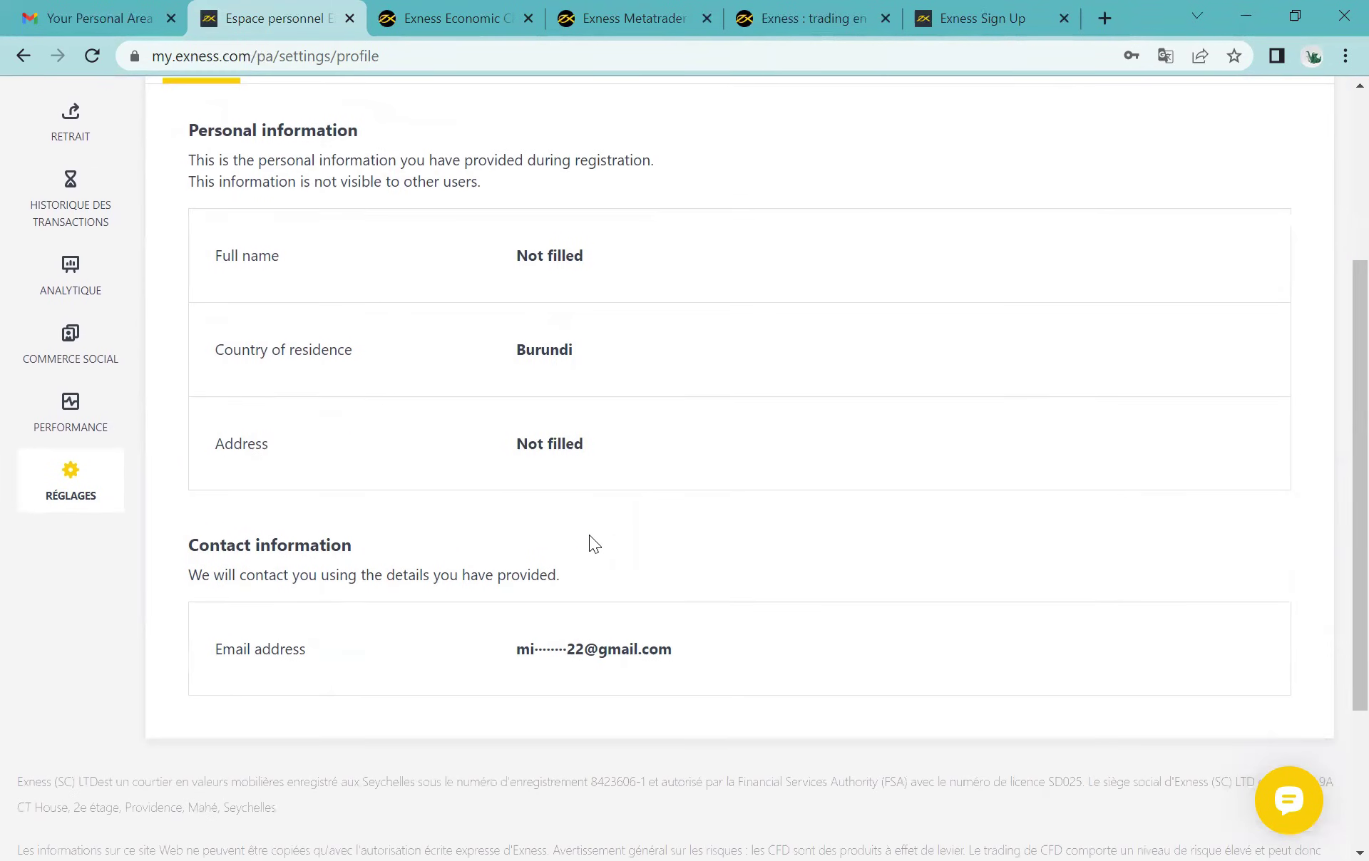
{"action": "scroll", "coordinate": [576, 452], "scroll_direction": "up", "scroll_amount": 2}
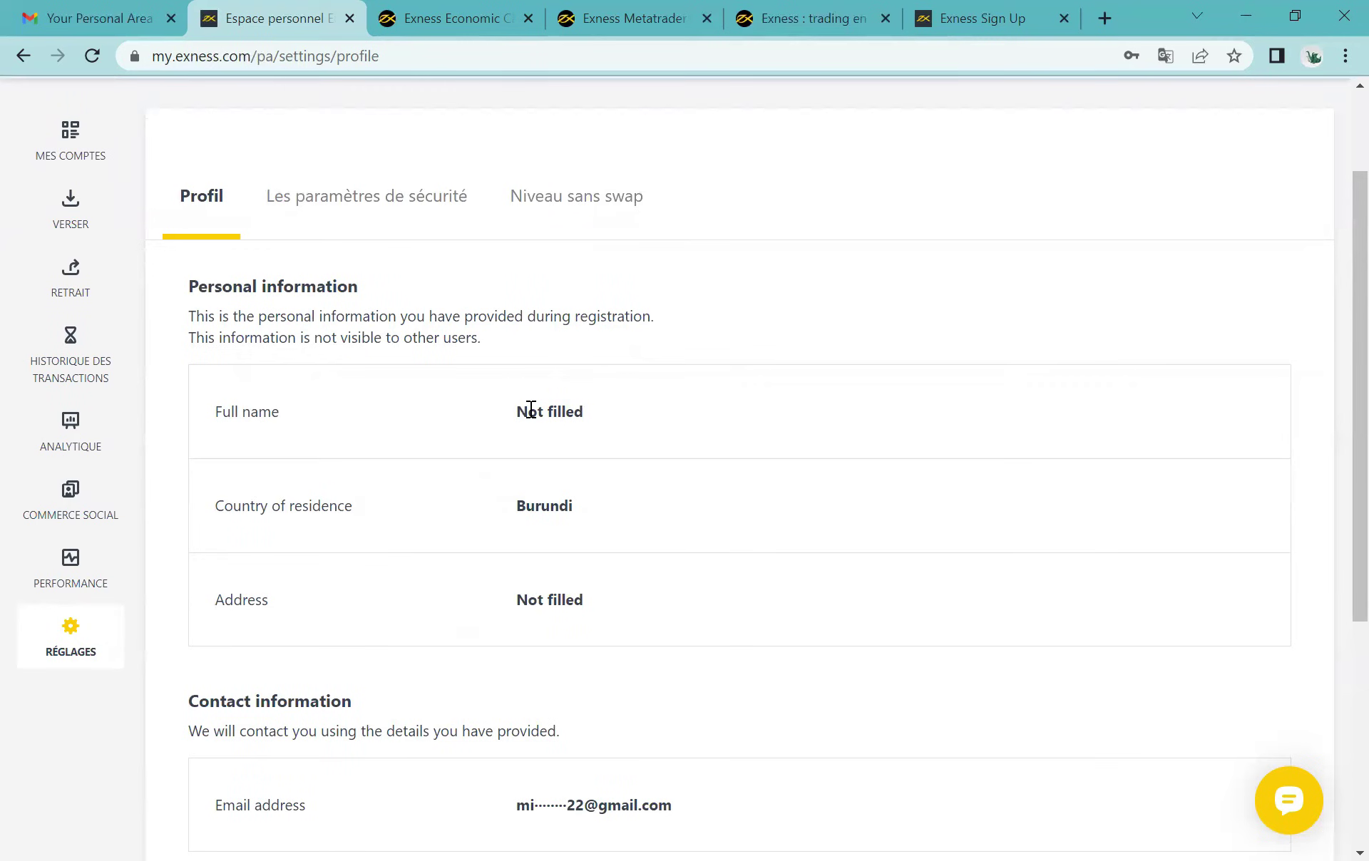
Step: Show the security settings tab with login, password and Low-security 2-step verification
{"action": "left_click", "coordinate": [311, 213]}
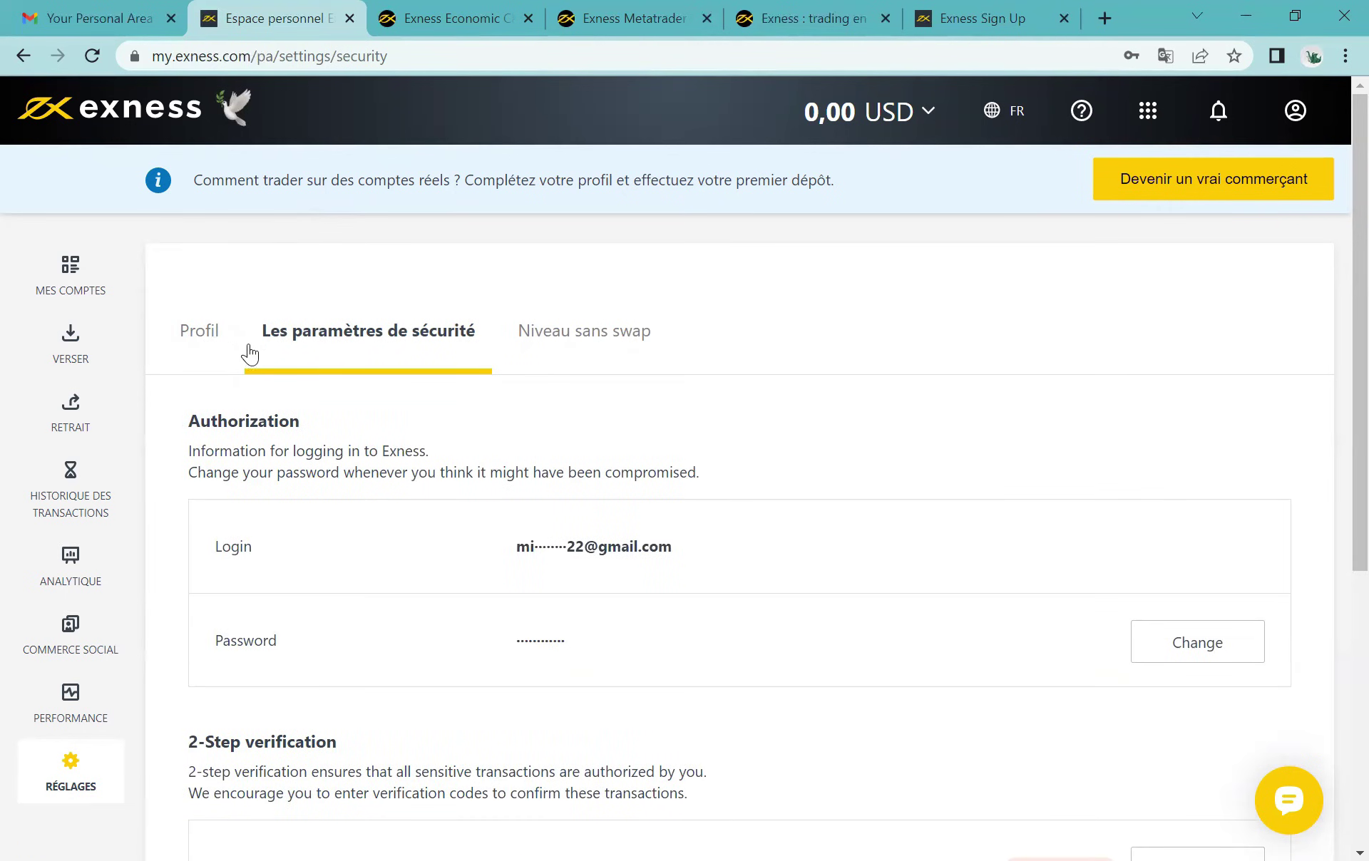
{"action": "scroll", "coordinate": [584, 675], "scroll_direction": "down", "scroll_amount": 2}
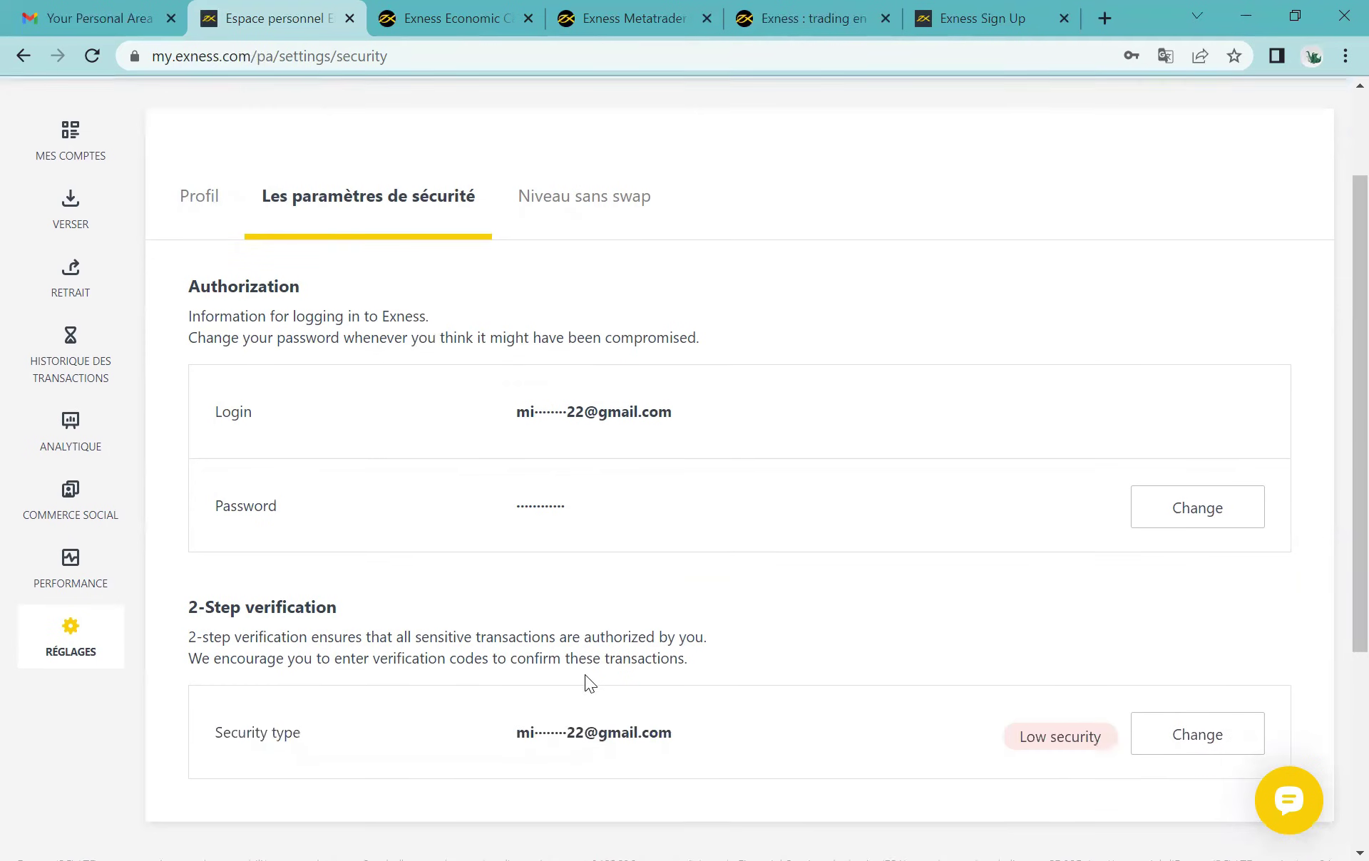
{"action": "scroll", "coordinate": [271, 599], "scroll_direction": "down", "scroll_amount": 2}
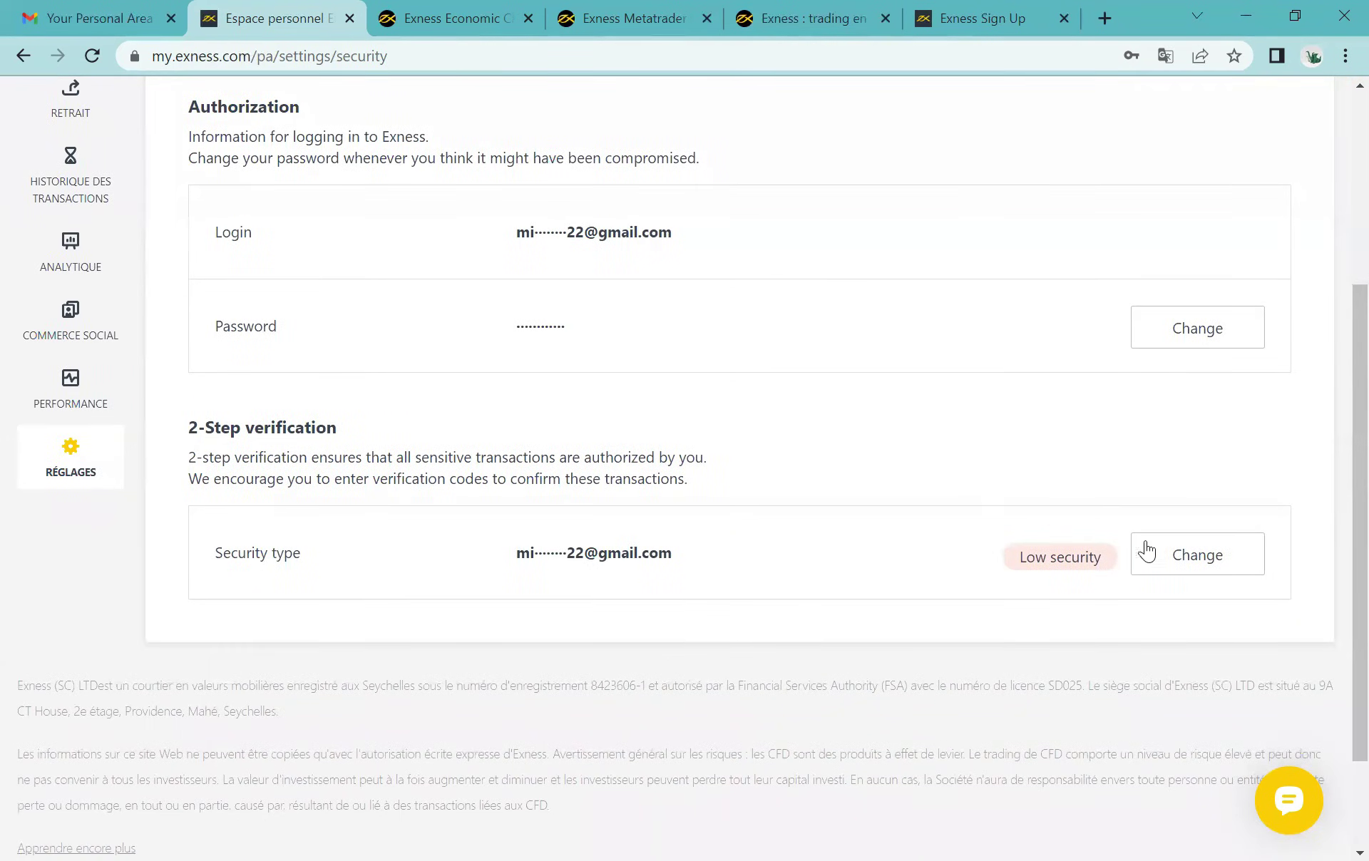
{"action": "scroll", "coordinate": [347, 411], "scroll_direction": "up", "scroll_amount": 5}
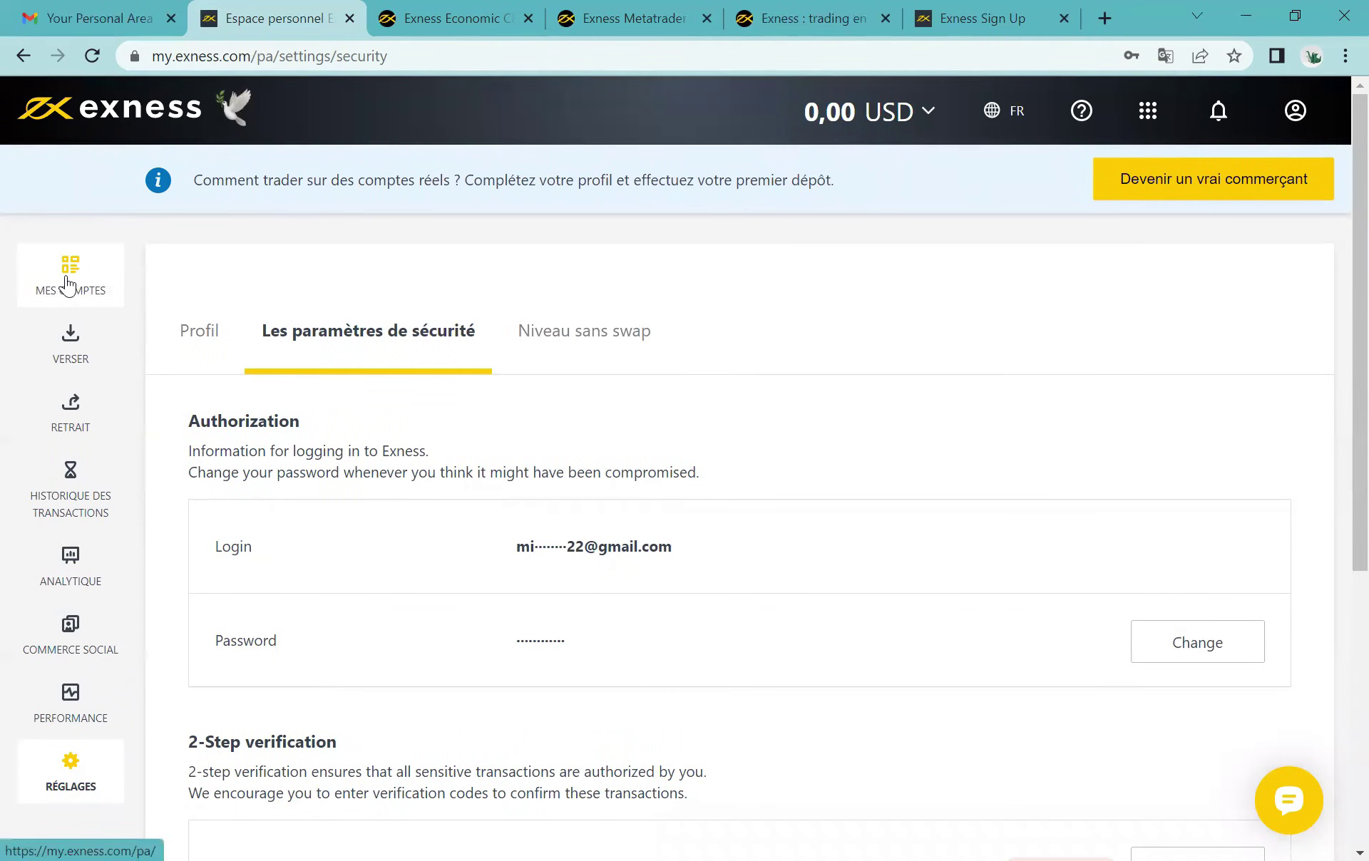
Step: Return to MES COMPTES and scroll the two Réel MT5 accounts, each 0.00 USD
{"action": "left_click", "coordinate": [69, 286]}
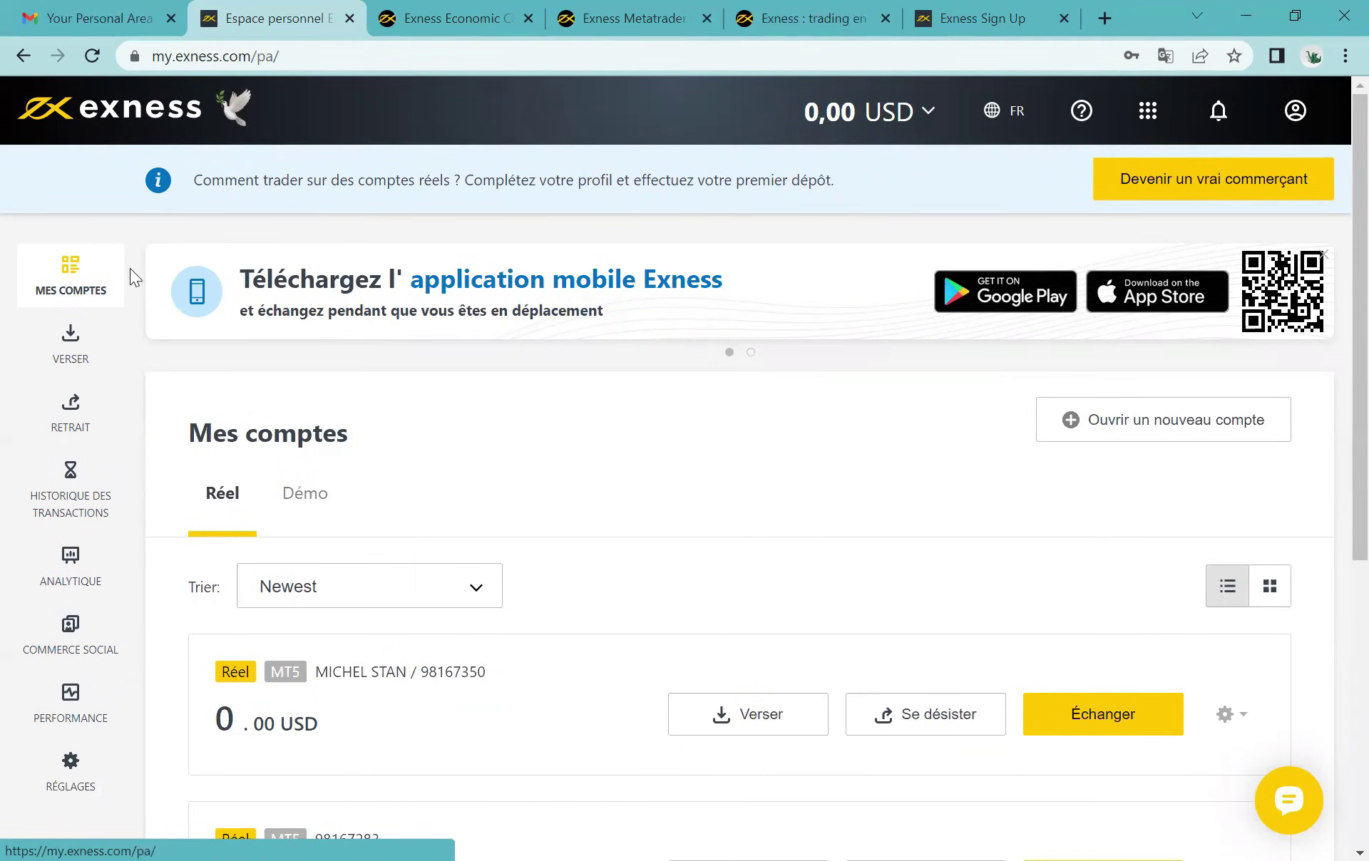
{"action": "scroll", "coordinate": [466, 570], "scroll_direction": "down", "scroll_amount": 1}
{"action": "scroll", "coordinate": [465, 569], "scroll_direction": "down", "scroll_amount": 2}
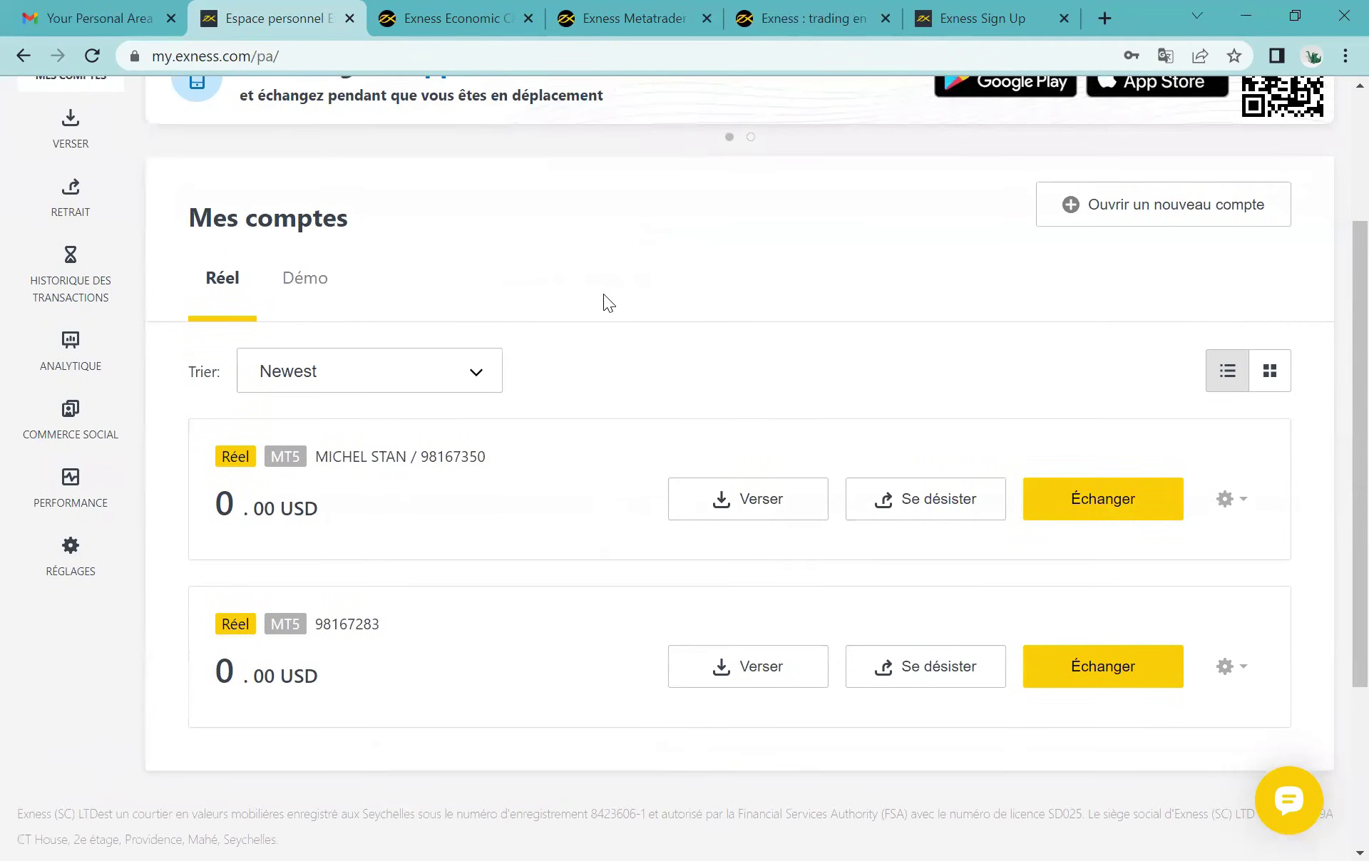
{"action": "scroll", "coordinate": [603, 293], "scroll_direction": "up", "scroll_amount": 3}
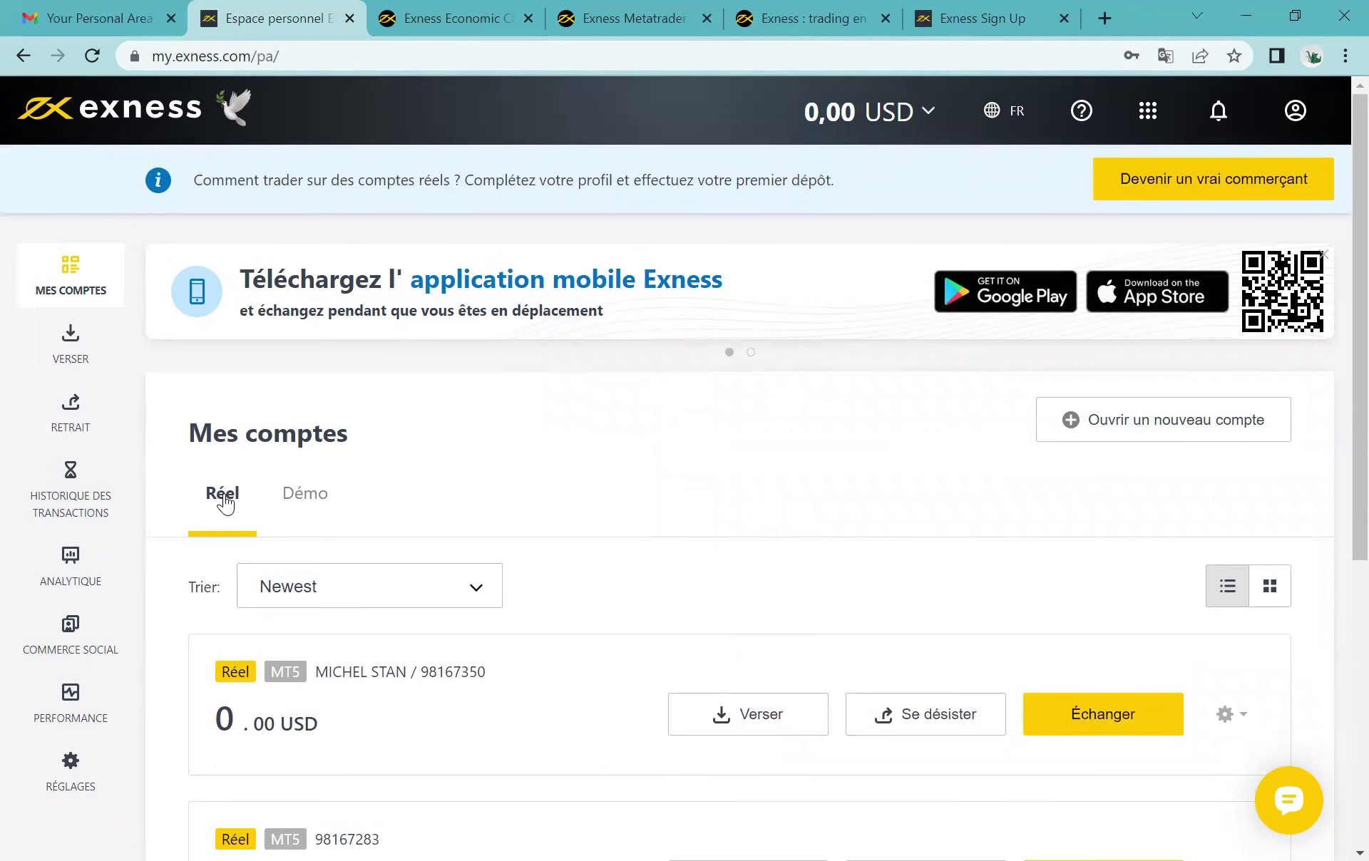
{"action": "scroll", "coordinate": [825, 544], "scroll_direction": "down", "scroll_amount": 3}
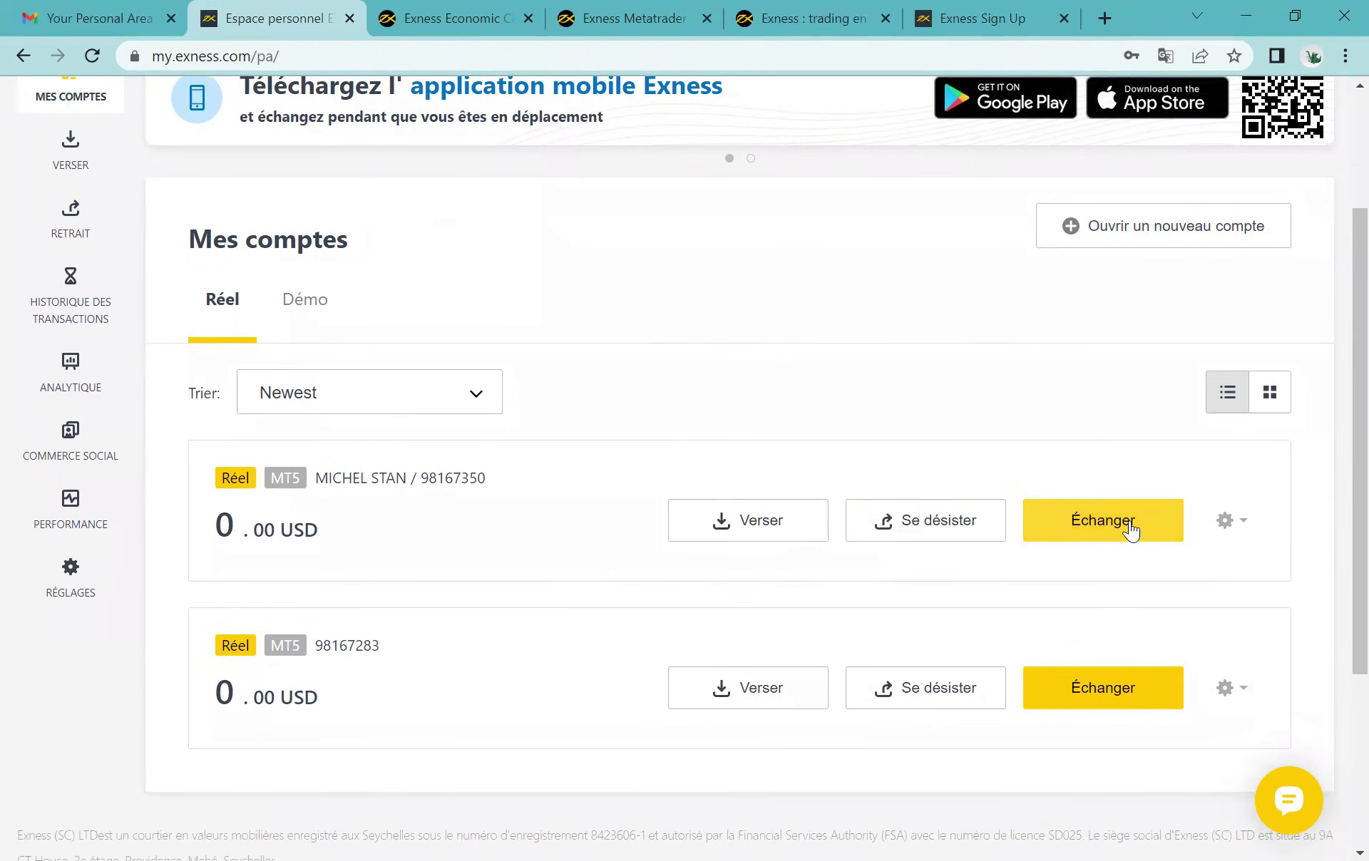
{"action": "left_click", "coordinate": [1097, 519]}
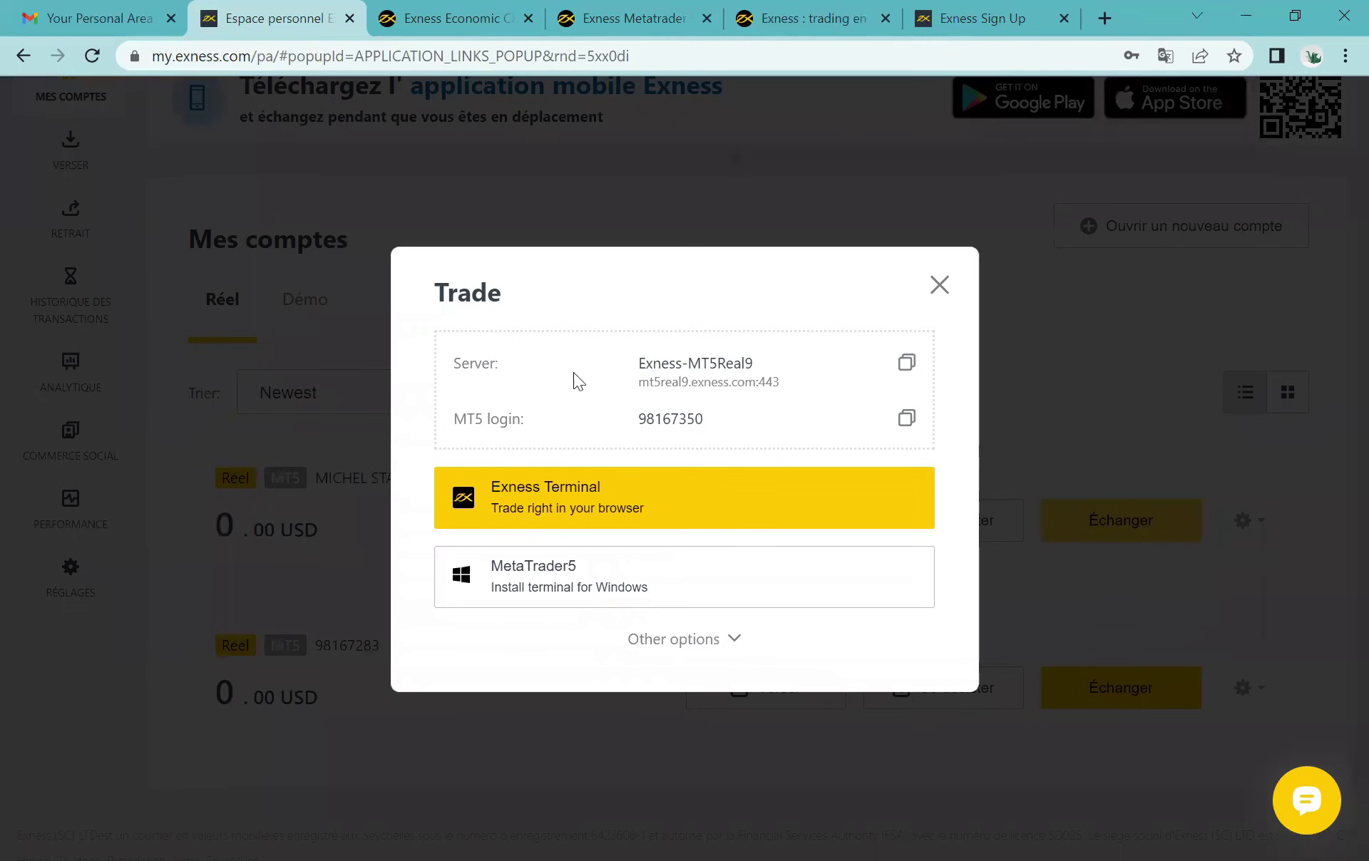
{"action": "left_click_drag", "start_coordinate": [455, 362], "coordinate": [771, 352]}
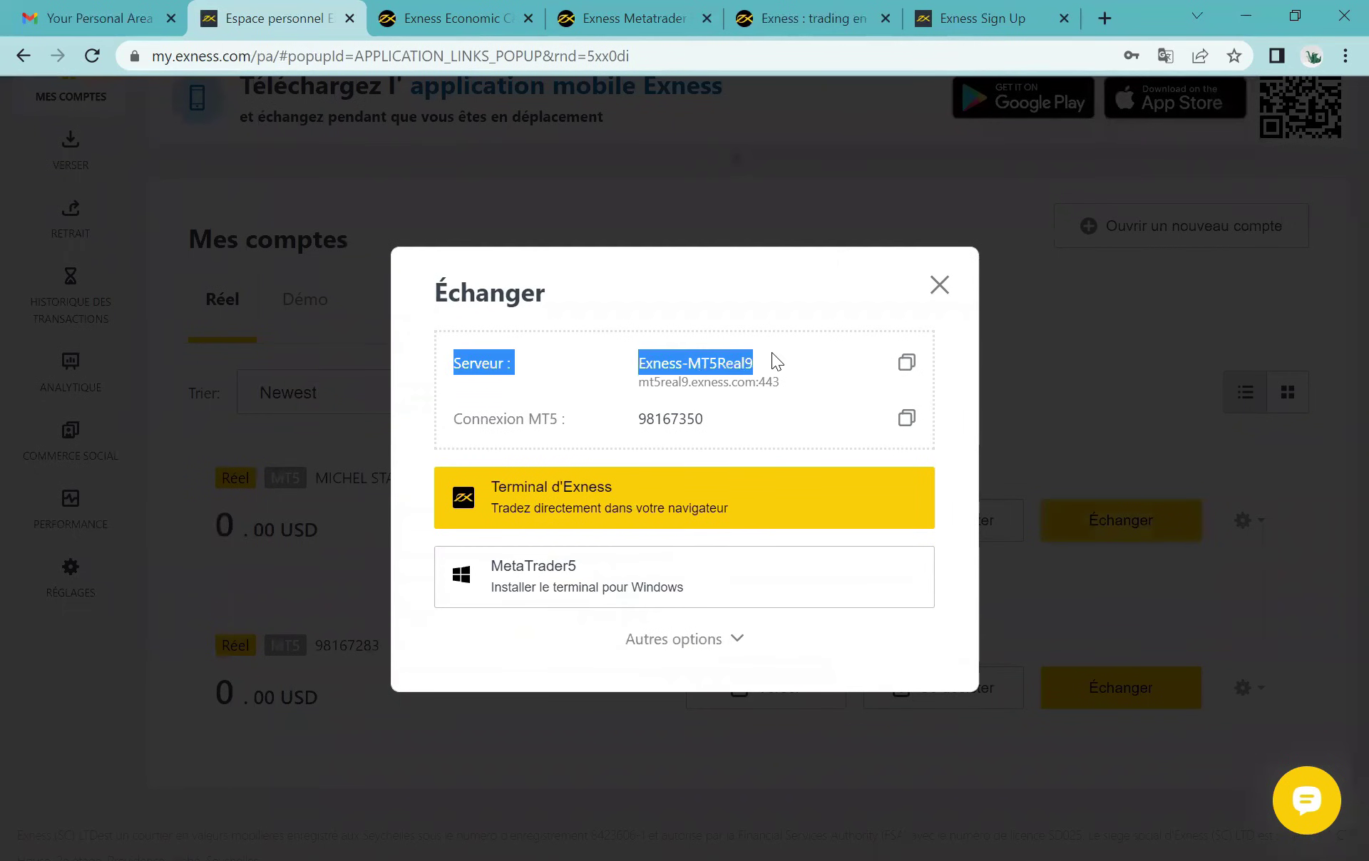
{"action": "left_click", "coordinate": [750, 363]}
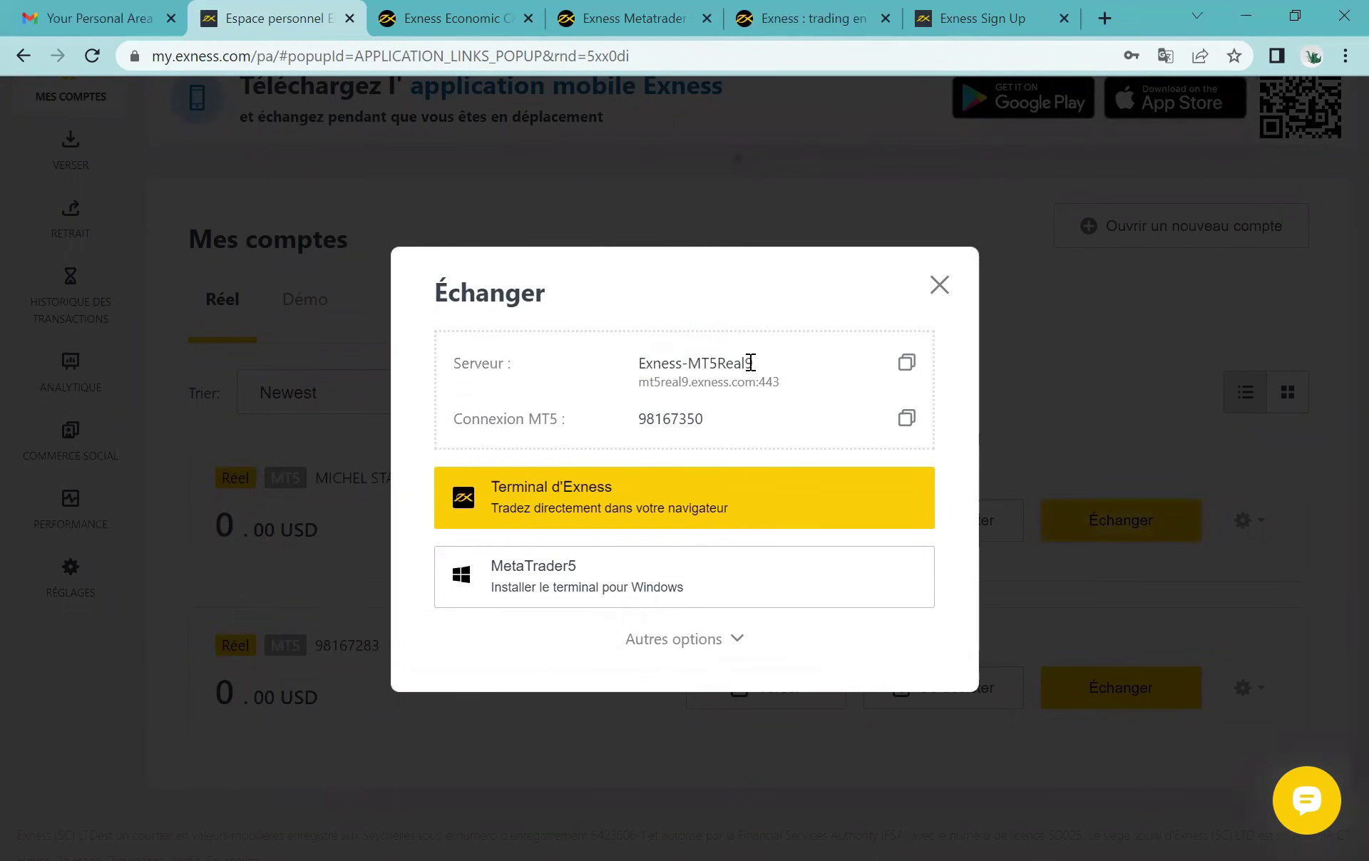
{"action": "left_click_drag", "start_coordinate": [455, 420], "coordinate": [559, 419]}
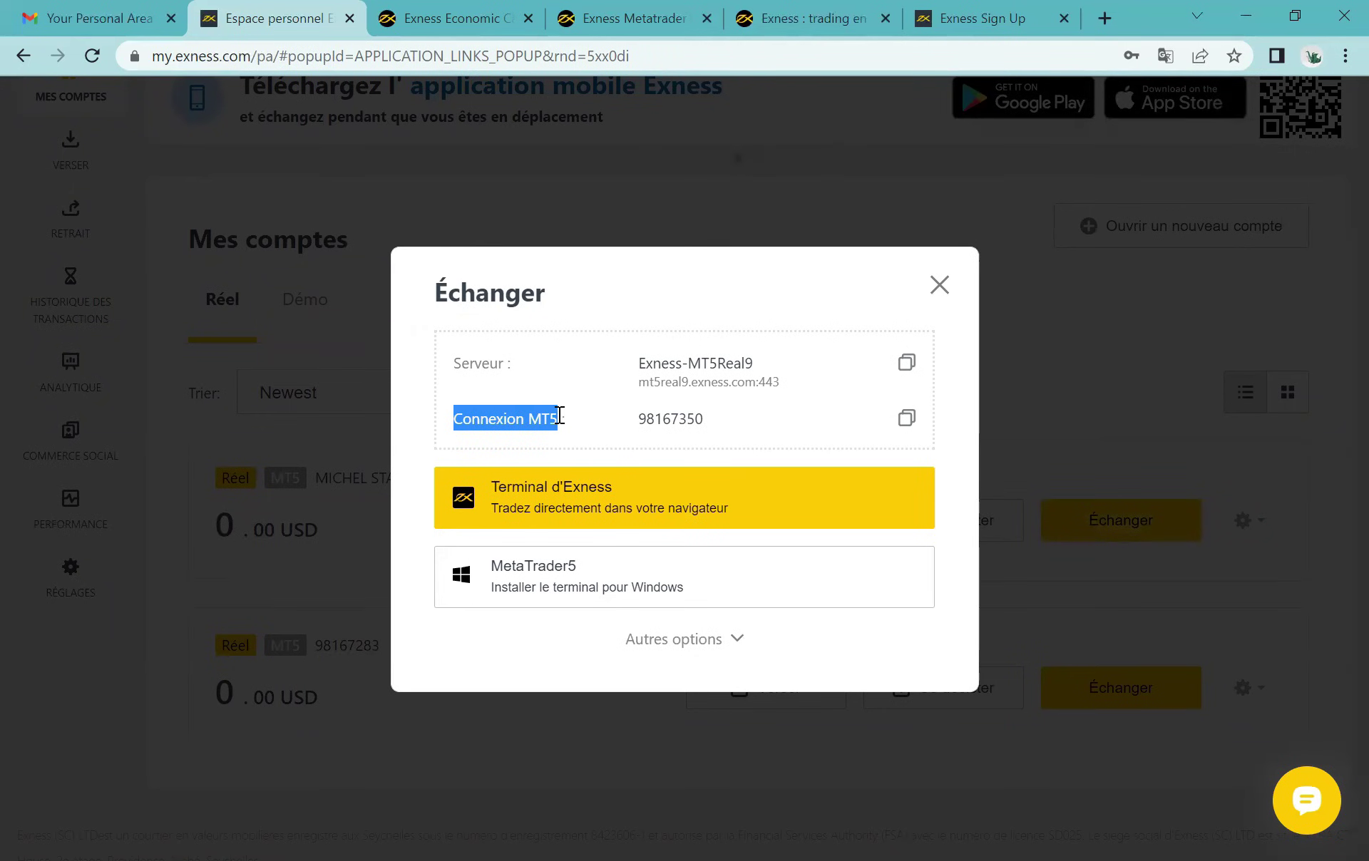
{"action": "left_click", "coordinate": [586, 425]}
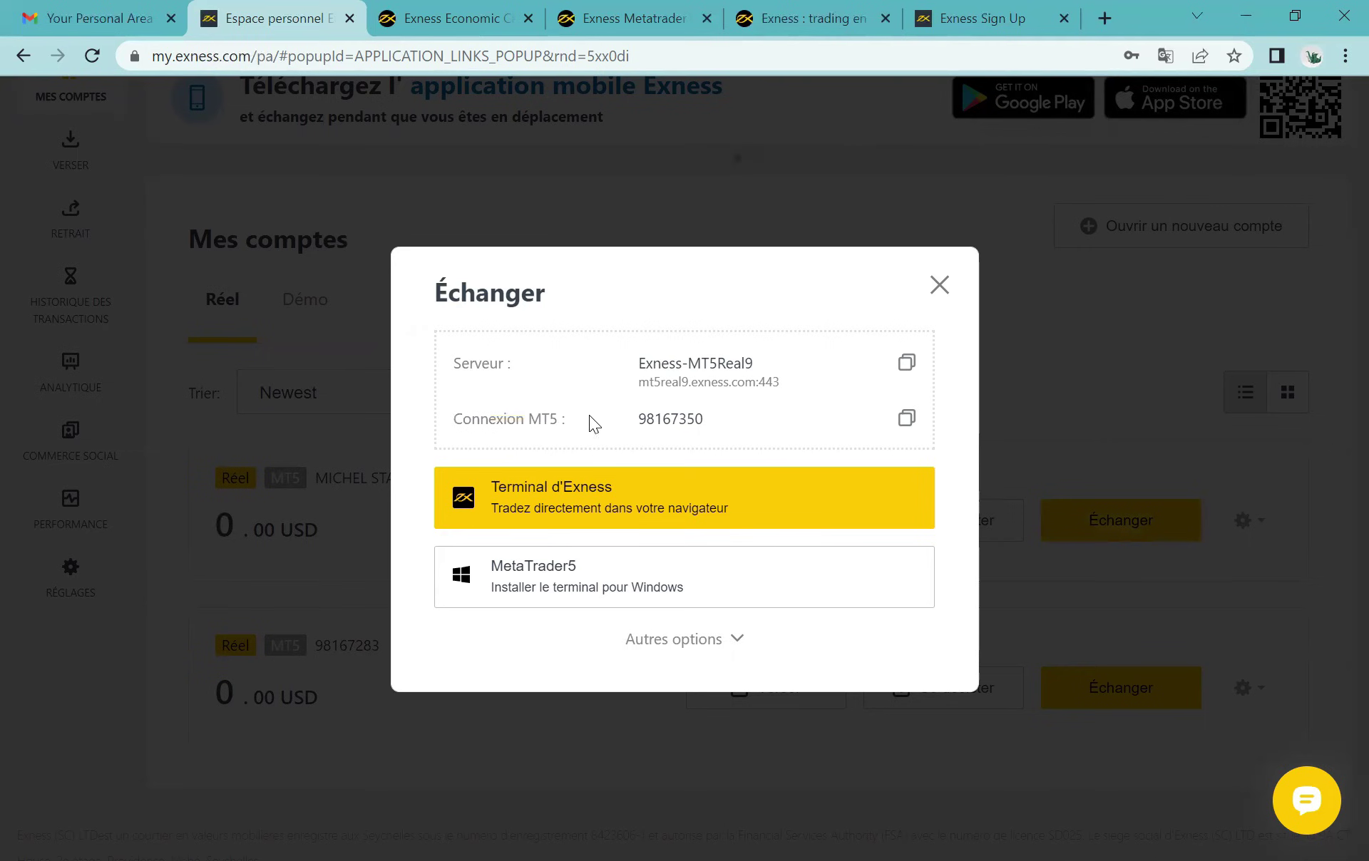
{"action": "left_click_drag", "start_coordinate": [639, 421], "coordinate": [687, 419]}
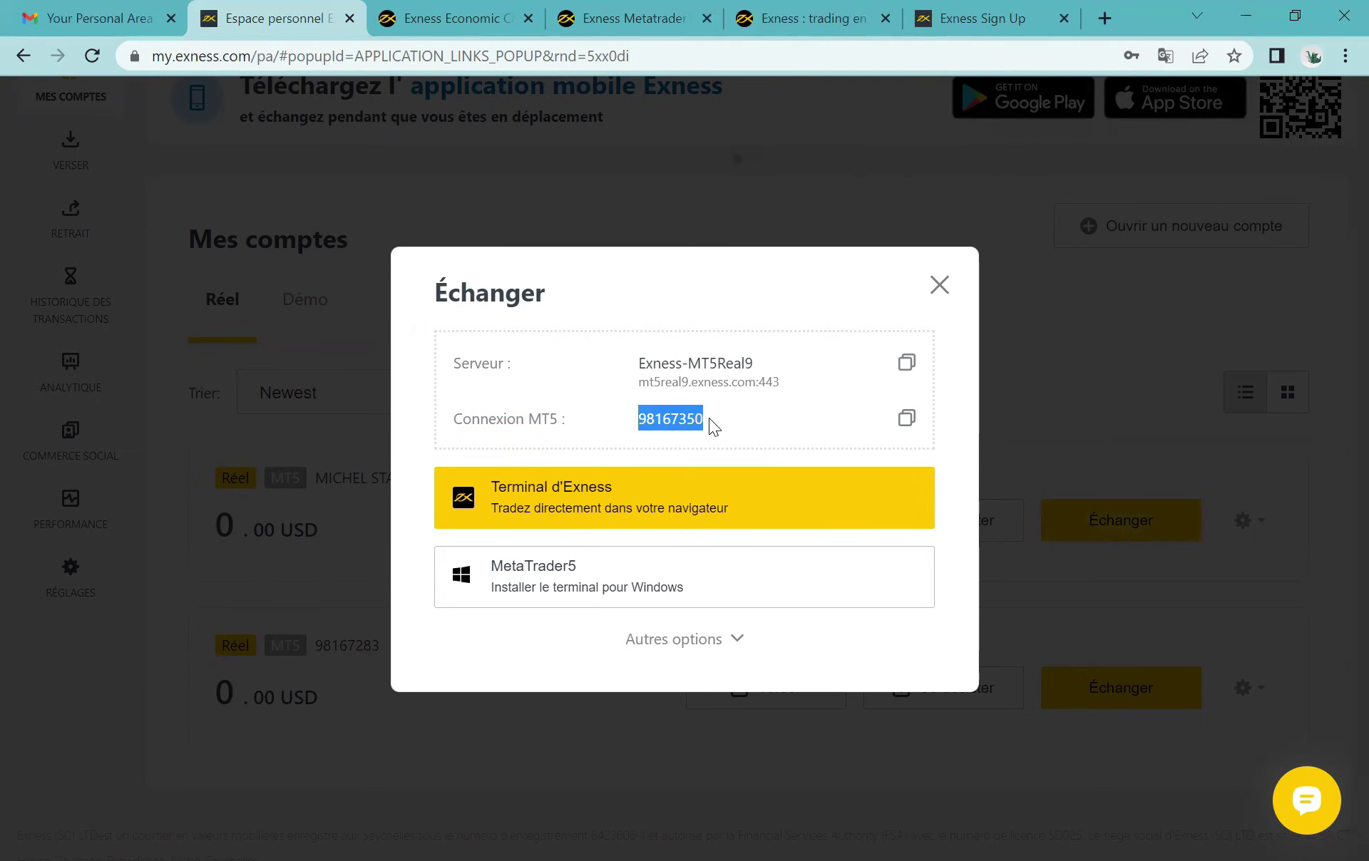
{"action": "left_click", "coordinate": [734, 419]}
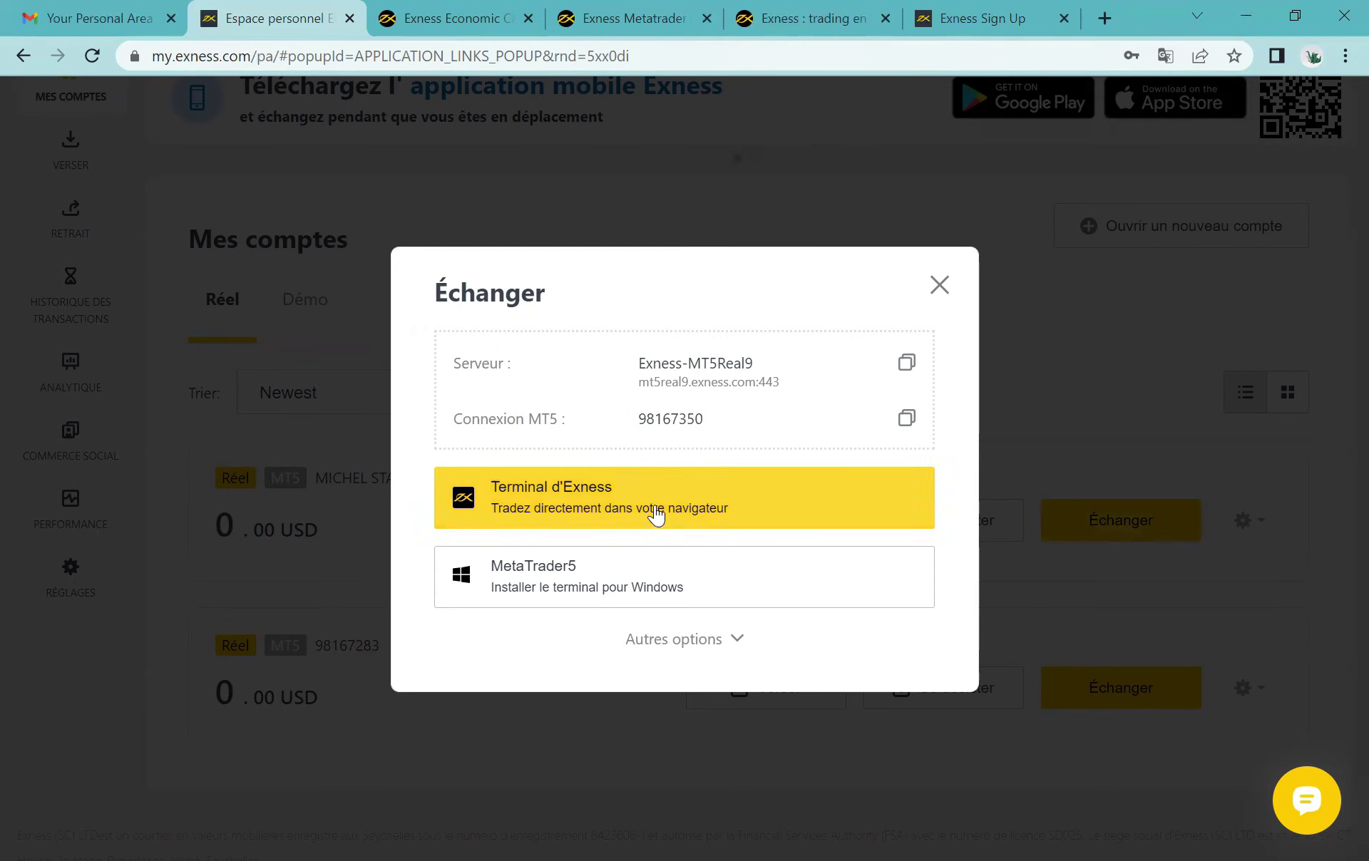
{"action": "left_click", "coordinate": [939, 286]}
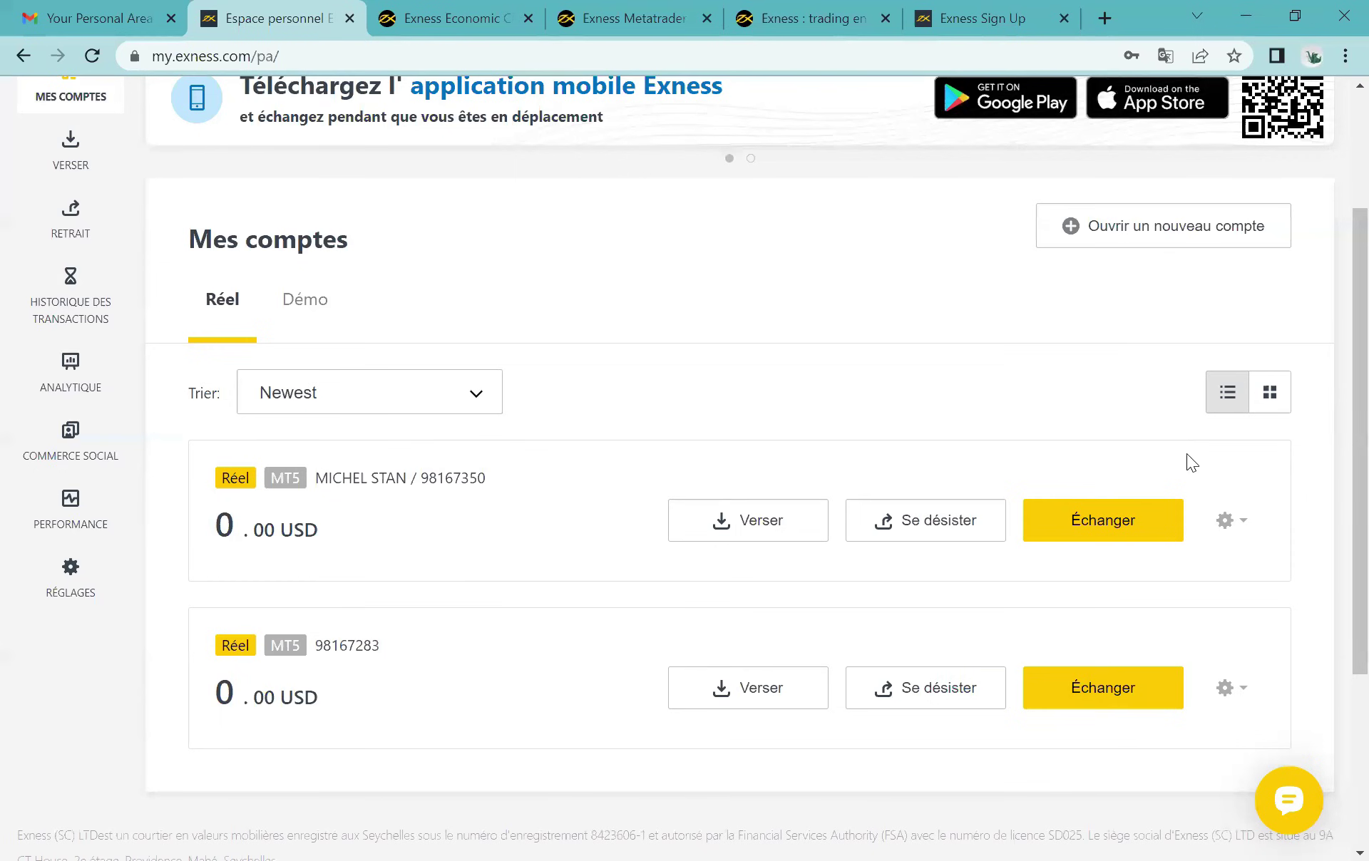
{"action": "left_click", "coordinate": [1225, 528]}
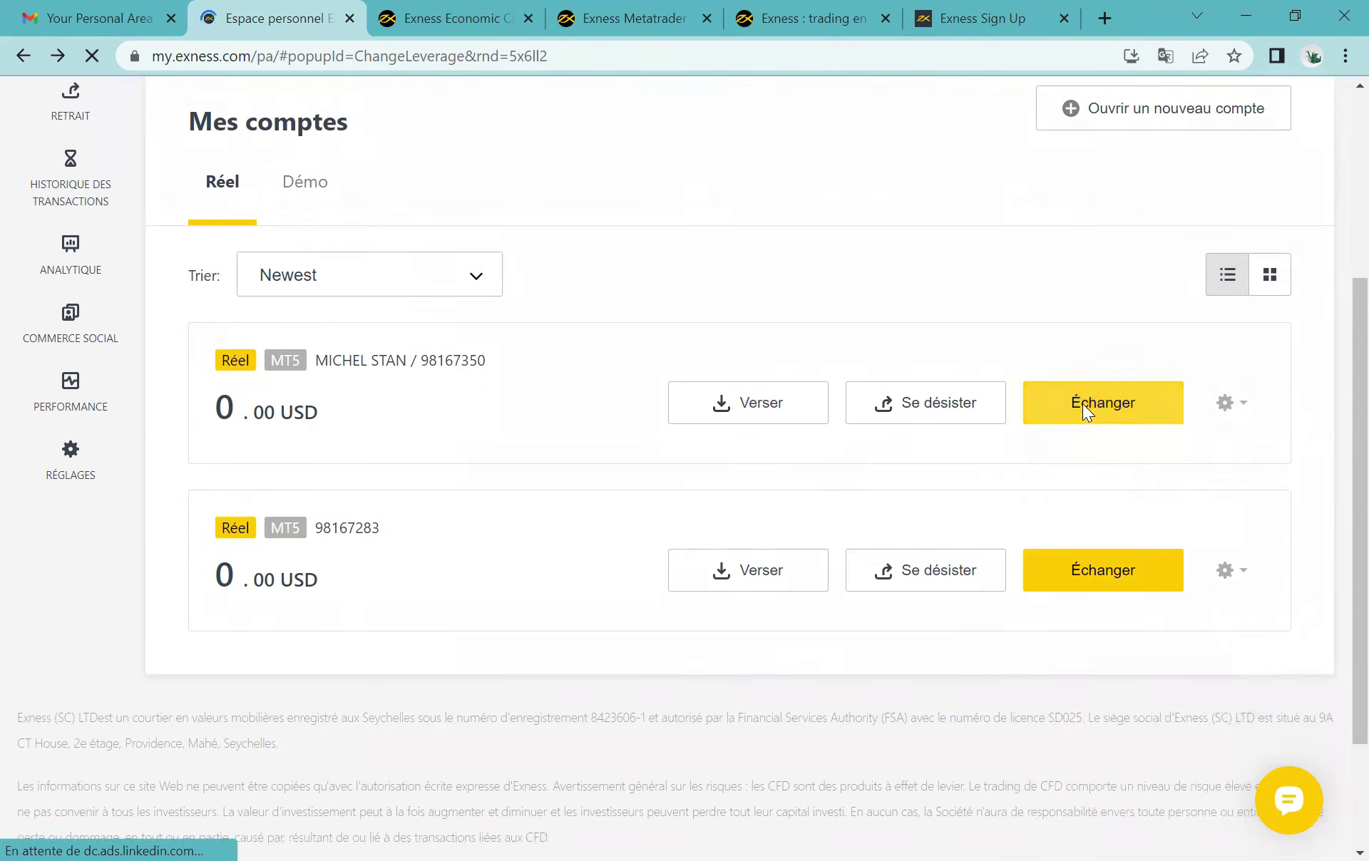
{"action": "scroll", "coordinate": [1083, 406], "scroll_direction": "up", "scroll_amount": 3}
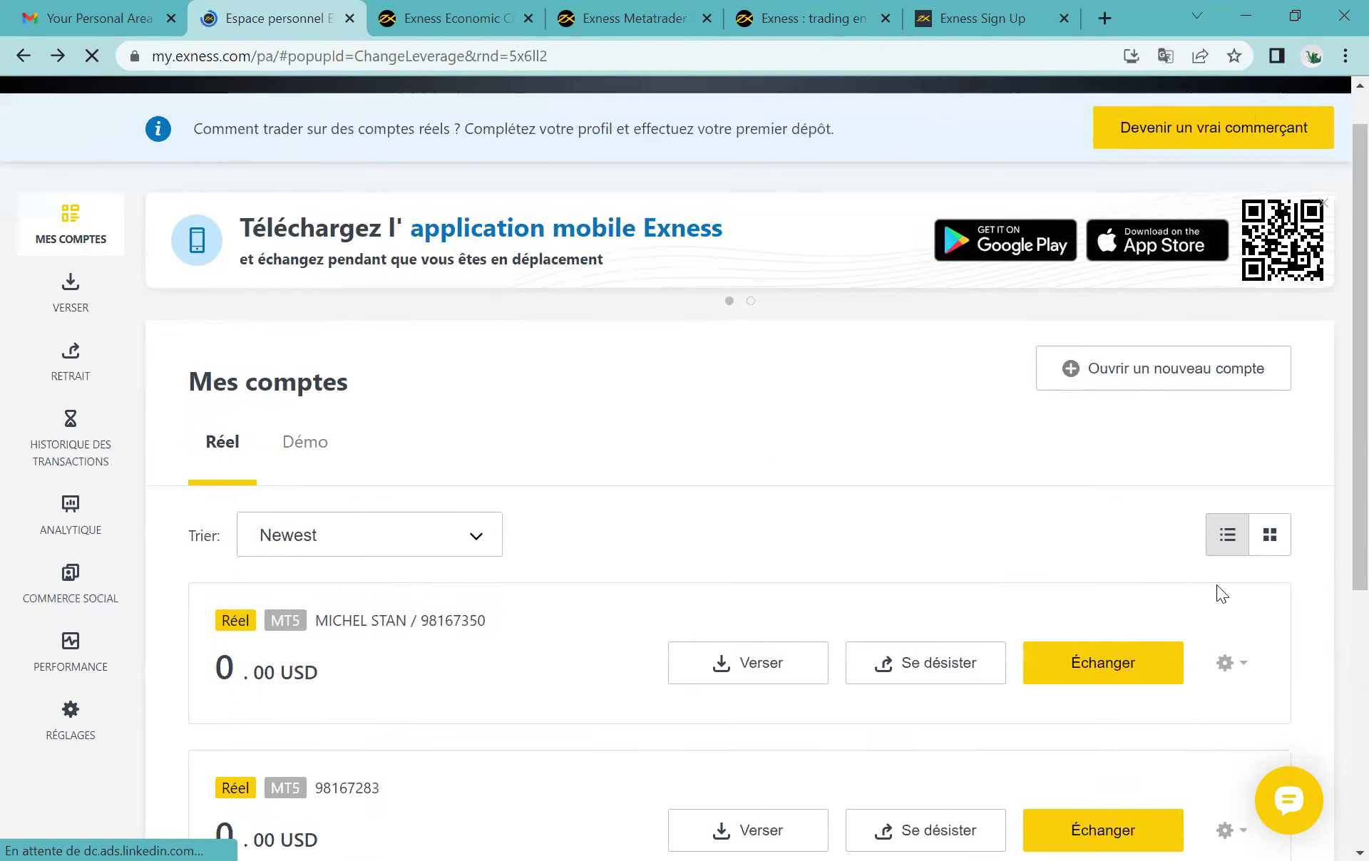
{"action": "left_click", "coordinate": [1226, 661]}
{"action": "scroll", "coordinate": [1230, 656], "scroll_direction": "down", "scroll_amount": 3}
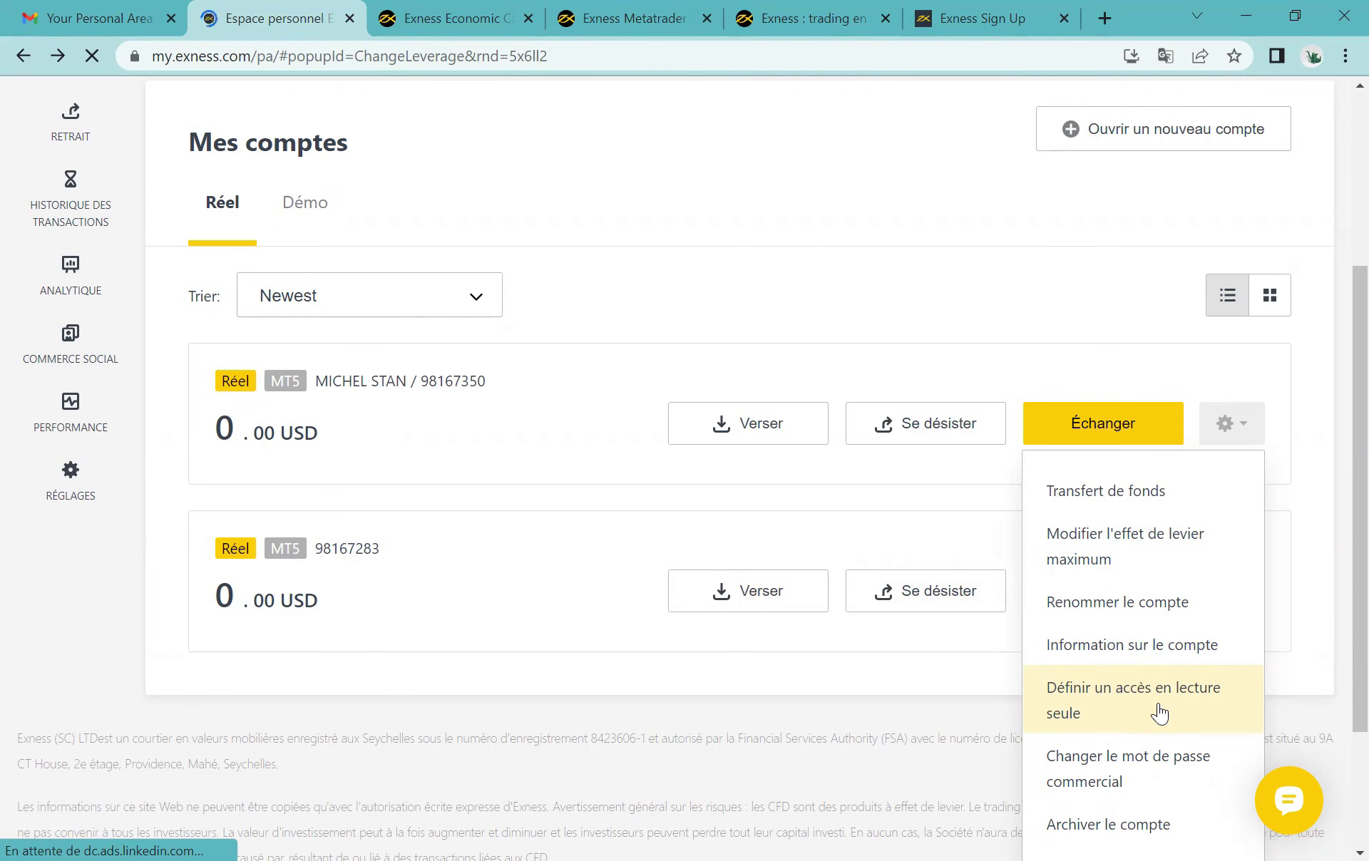
{"action": "scroll", "coordinate": [1159, 713], "scroll_direction": "down", "scroll_amount": 2}
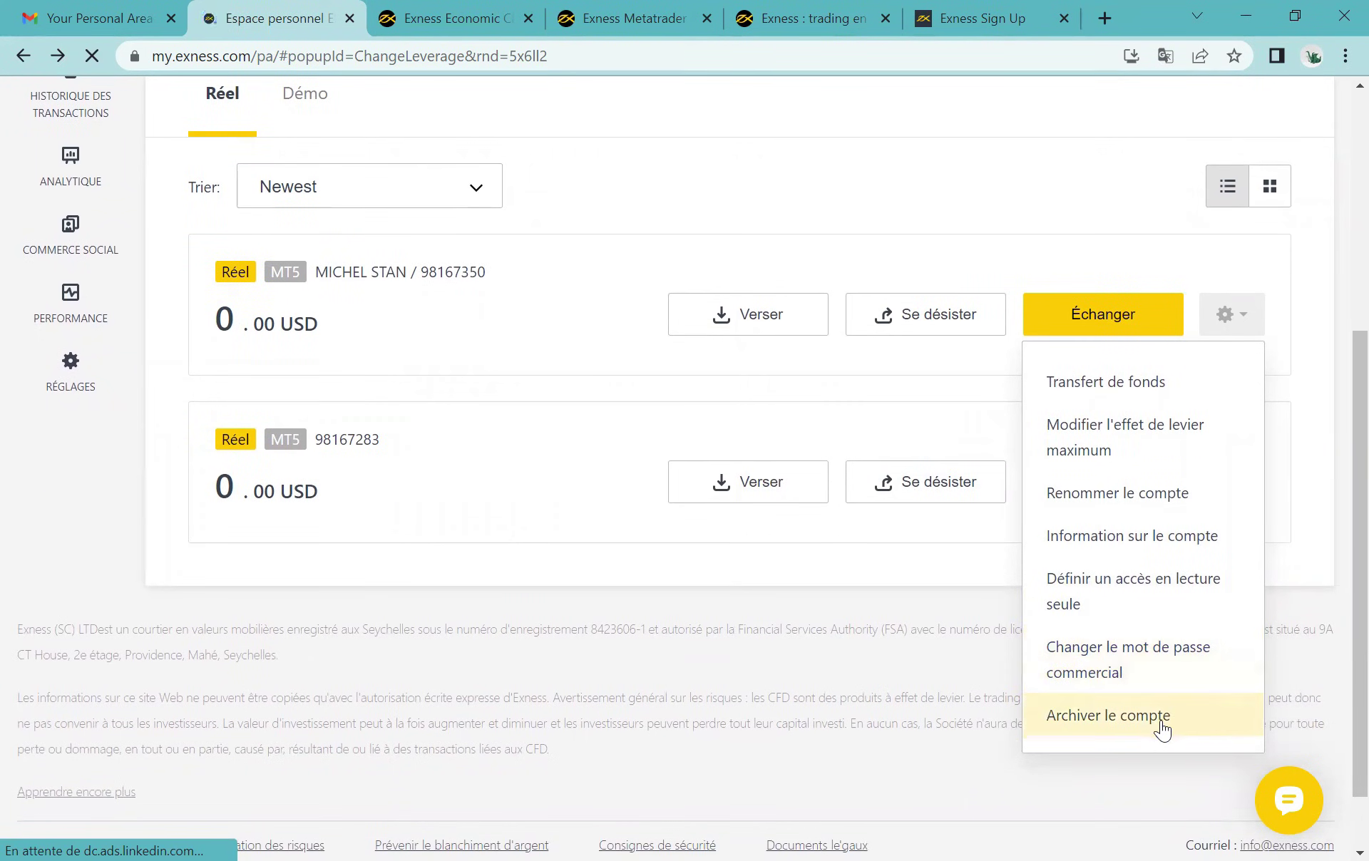
{"action": "left_click", "coordinate": [970, 222]}
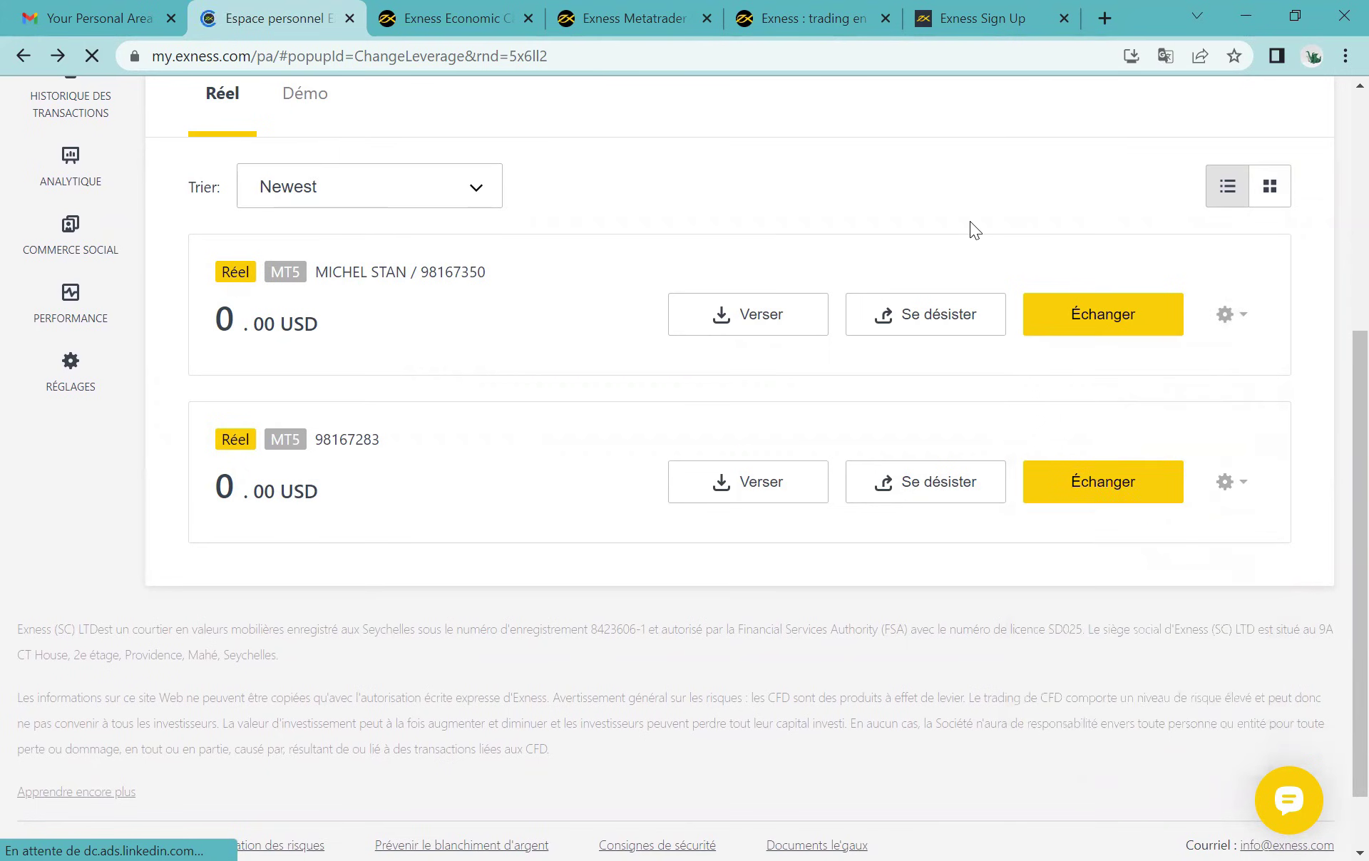
{"action": "scroll", "coordinate": [970, 222], "scroll_direction": "up", "scroll_amount": 5}
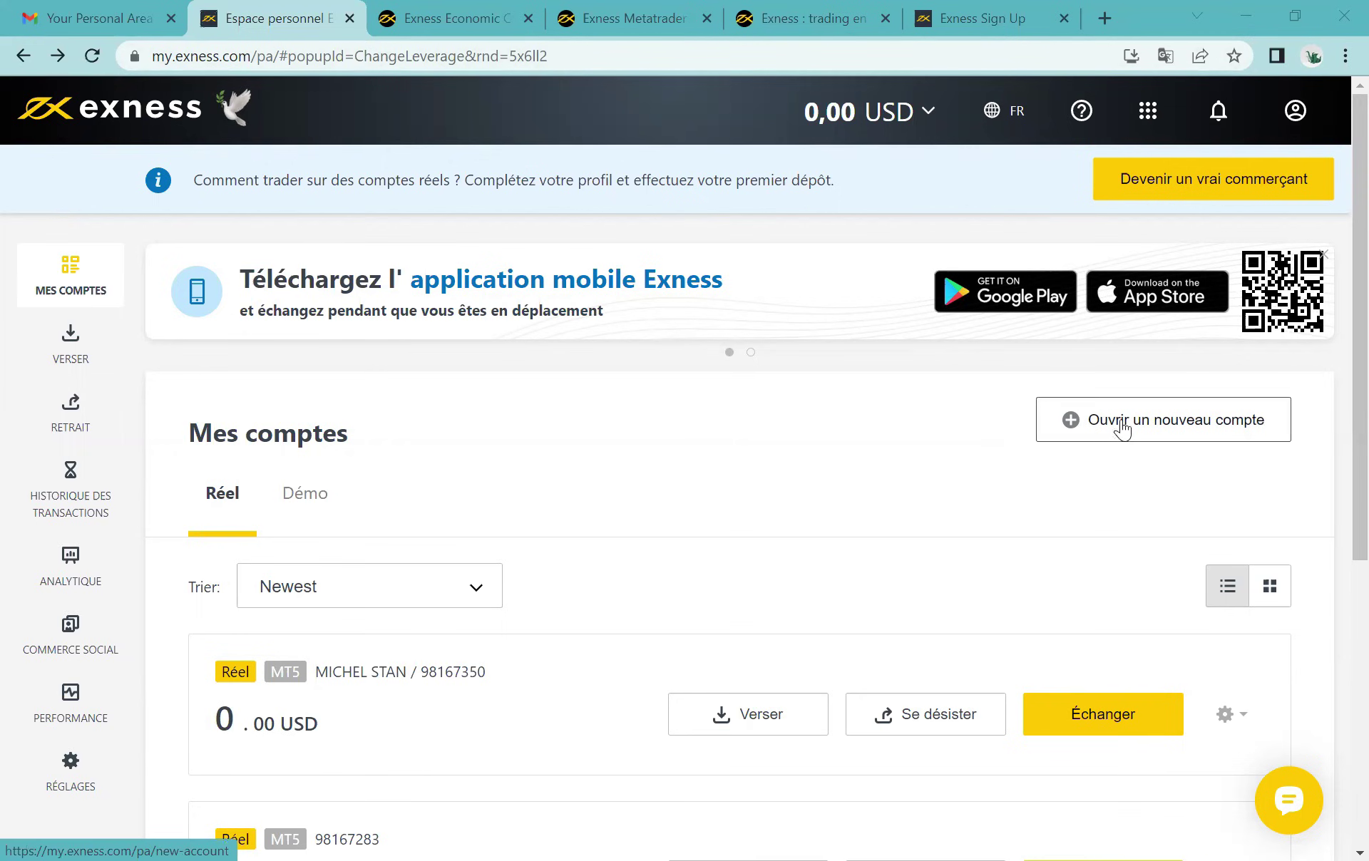
{"action": "left_click", "coordinate": [1073, 423]}
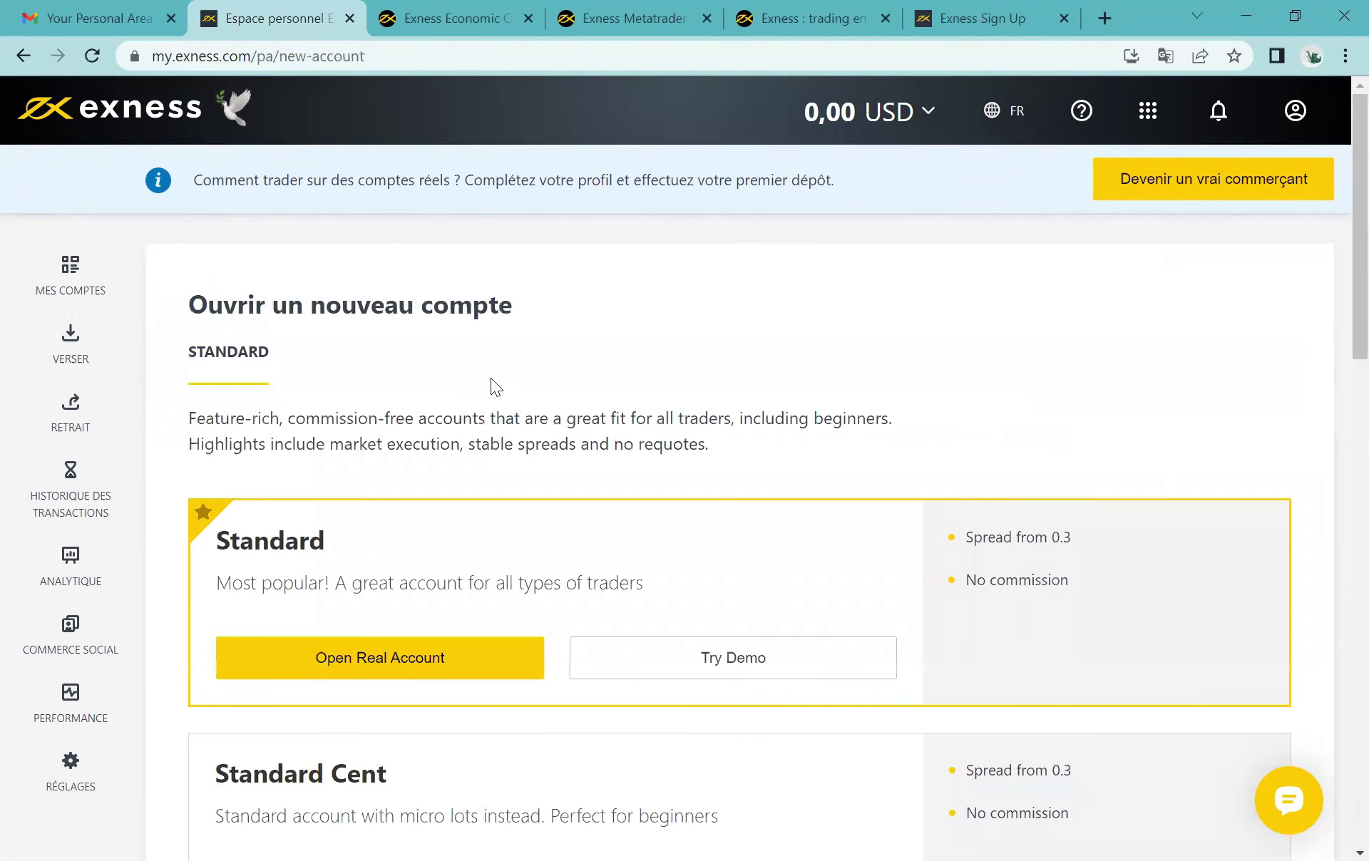
{"action": "scroll", "coordinate": [465, 606], "scroll_direction": "down", "scroll_amount": 3}
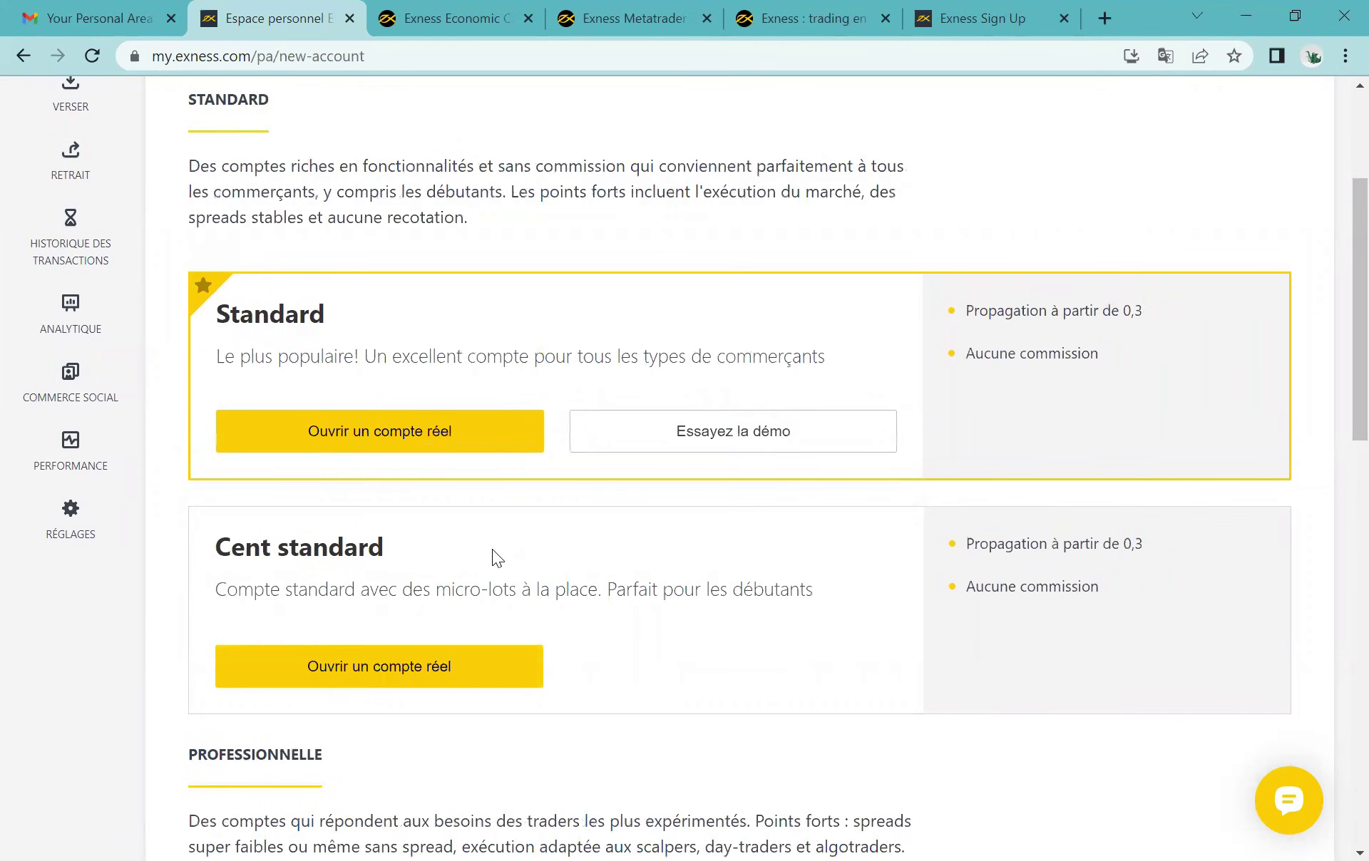
{"action": "scroll", "coordinate": [492, 549], "scroll_direction": "down", "scroll_amount": 1}
{"action": "mouse_move", "coordinate": [222, 217]}
{"action": "scroll", "coordinate": [223, 216], "scroll_direction": "up", "scroll_amount": 1}
{"action": "scroll", "coordinate": [222, 217], "scroll_direction": "up", "scroll_amount": 1}
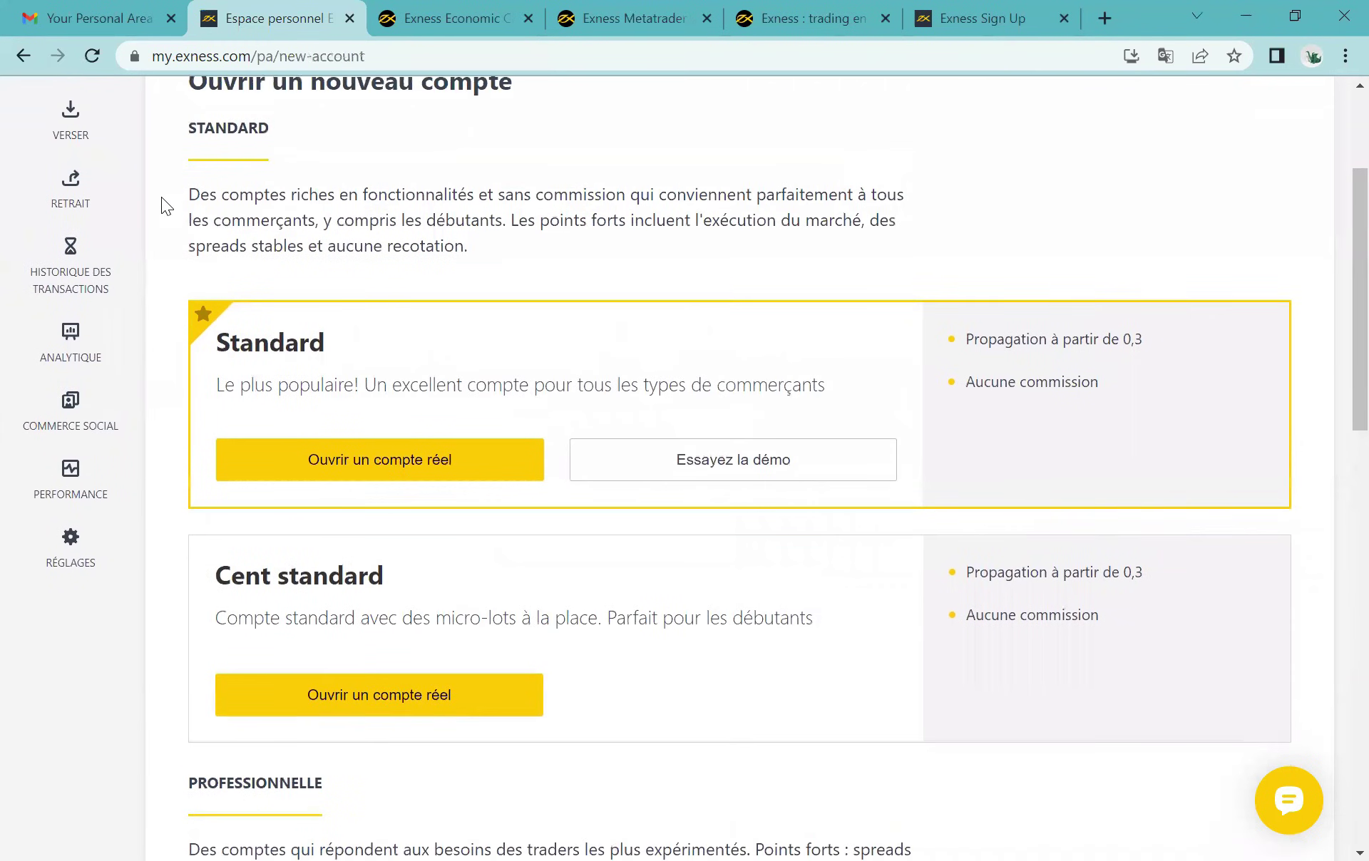
{"action": "scroll", "coordinate": [161, 197], "scroll_direction": "up", "scroll_amount": 3}
{"action": "left_click", "coordinate": [57, 217]}
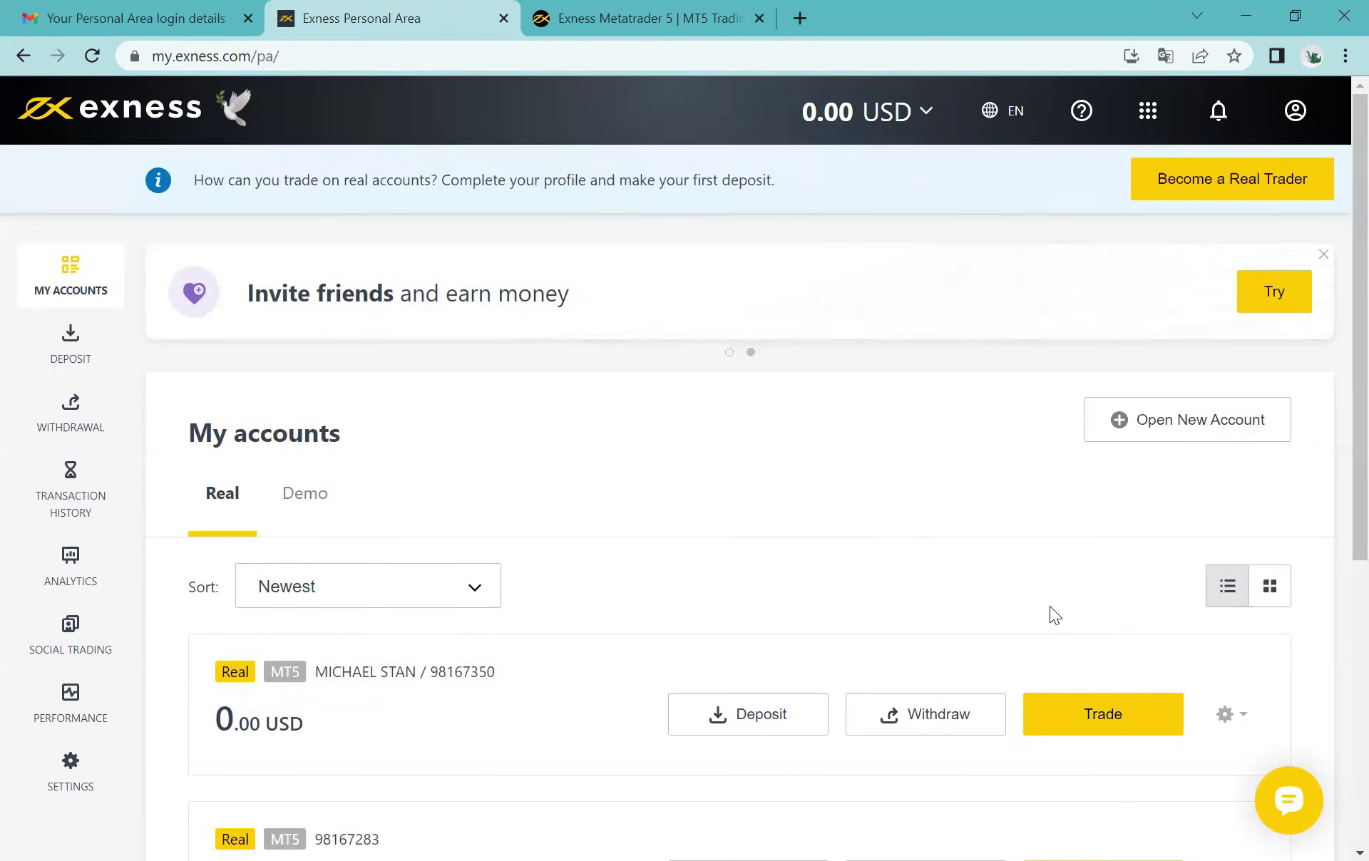
Step: Open Exness Assistant from the yellow chat bubble in the bottom-right corner
{"action": "left_click", "coordinate": [1291, 804]}
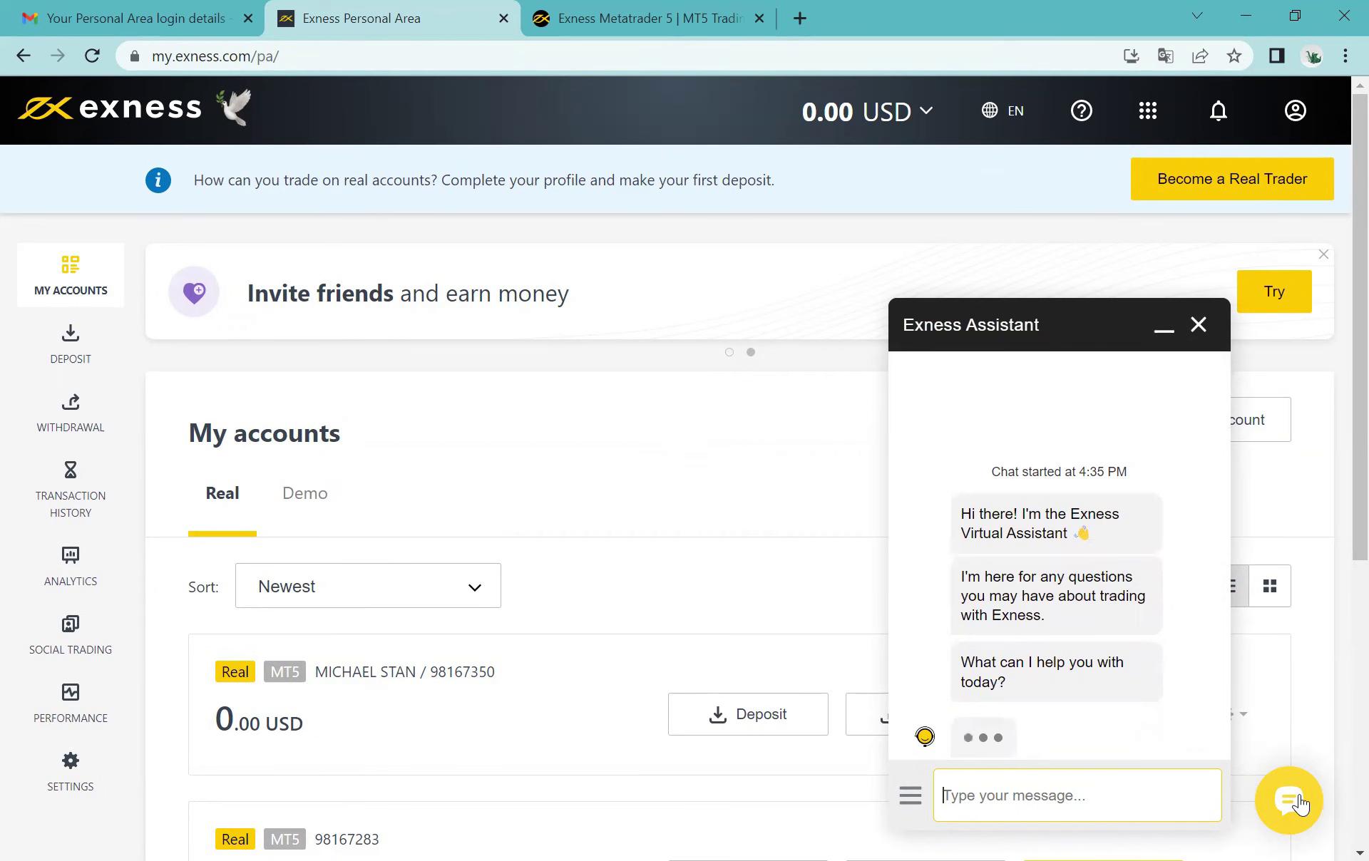
Step: Scroll the assistant's topics: Deposit and Withdrawal, Document Verification, Change Passwords and Settings
{"action": "left_click_drag", "start_coordinate": [1221, 514], "coordinate": [1226, 614]}
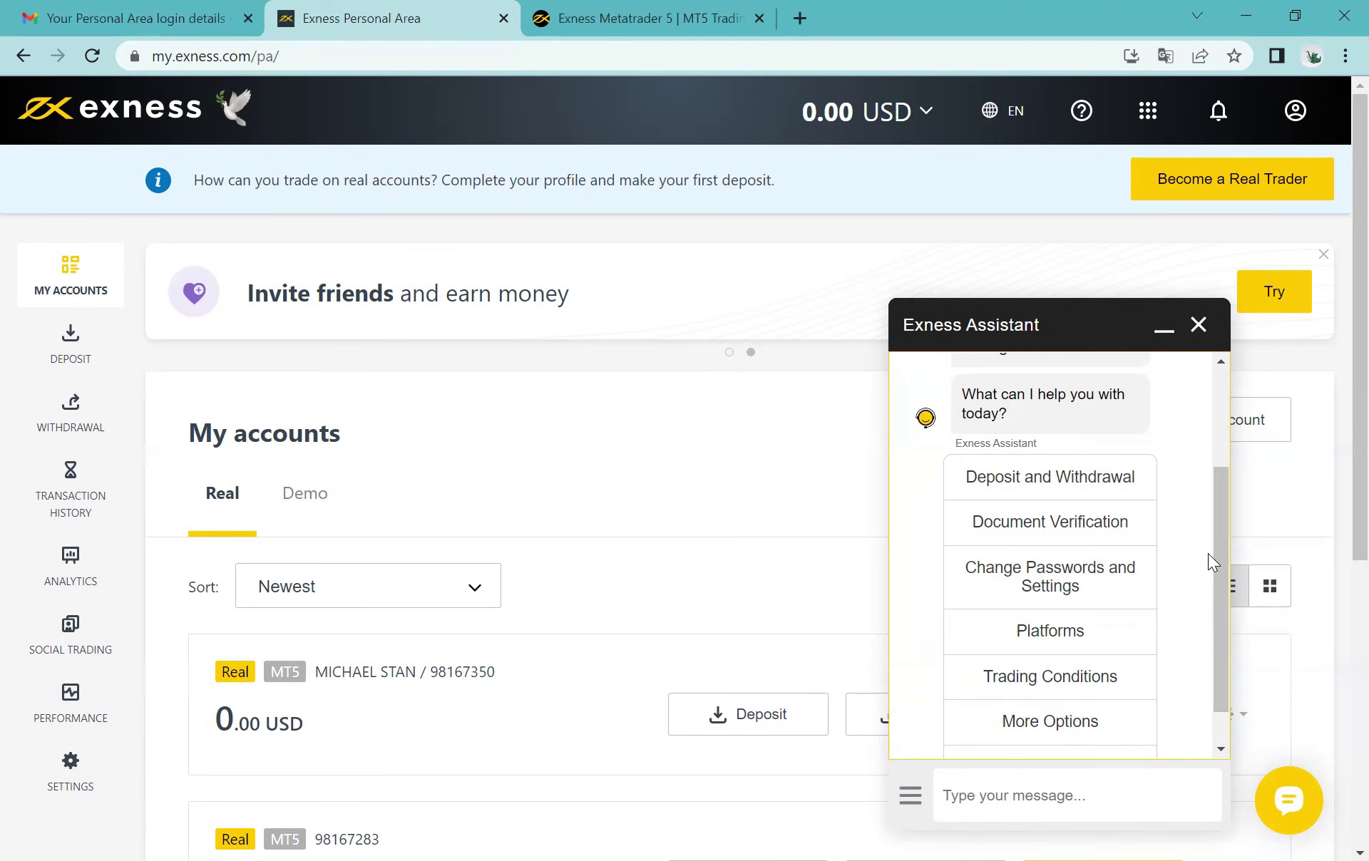
{"action": "scroll", "coordinate": [1221, 553], "scroll_direction": "up", "scroll_amount": 5}
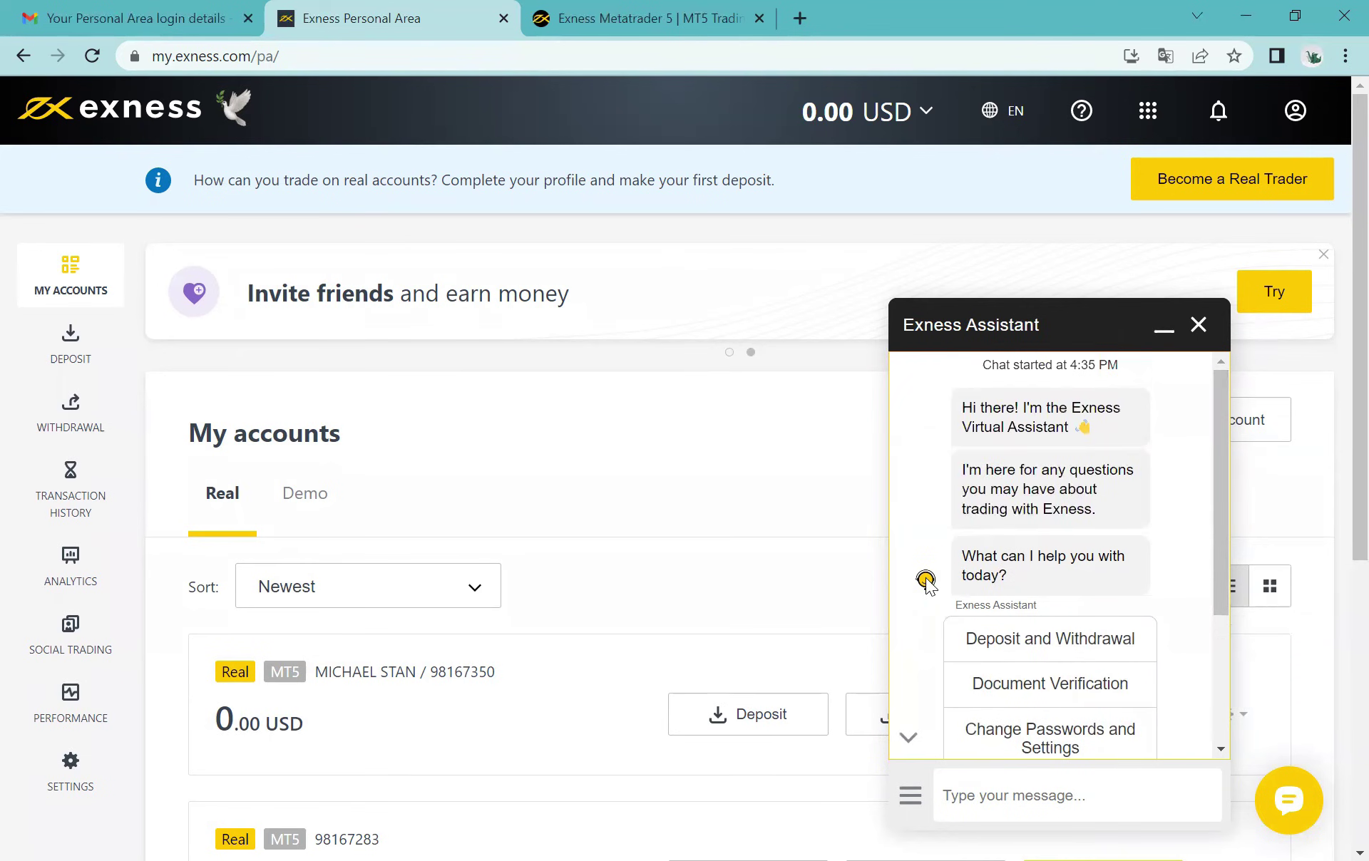